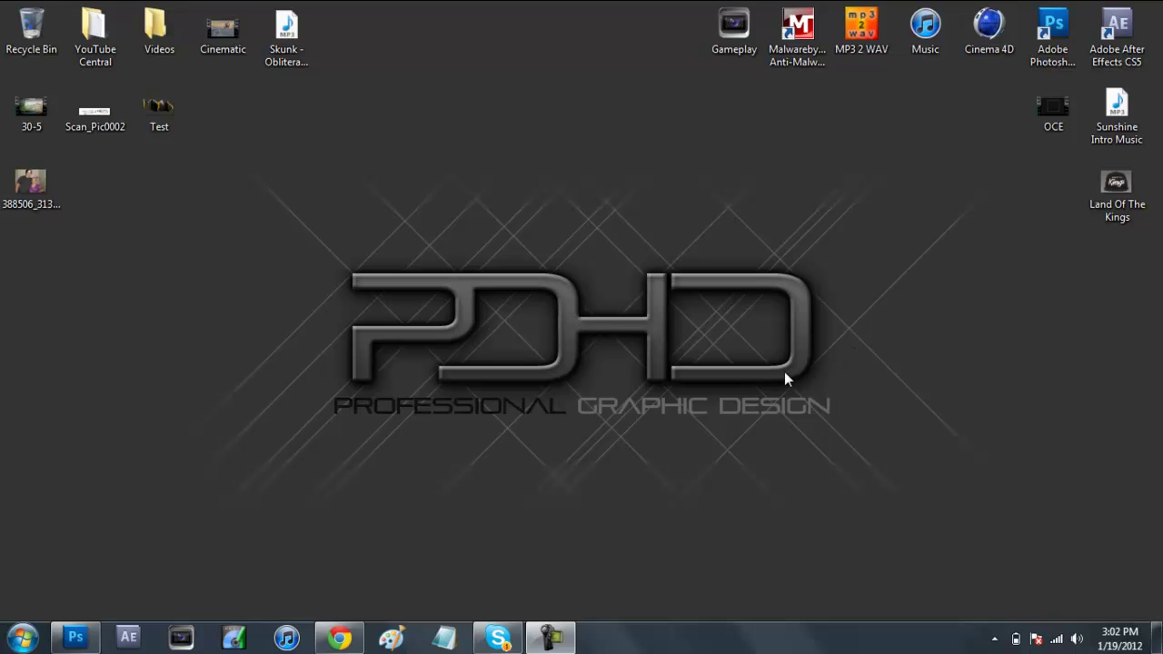
Restore the Chrome window showing the Speed Art Ep. 14 video from the taskbar
drag(315, 223, 5, 4)
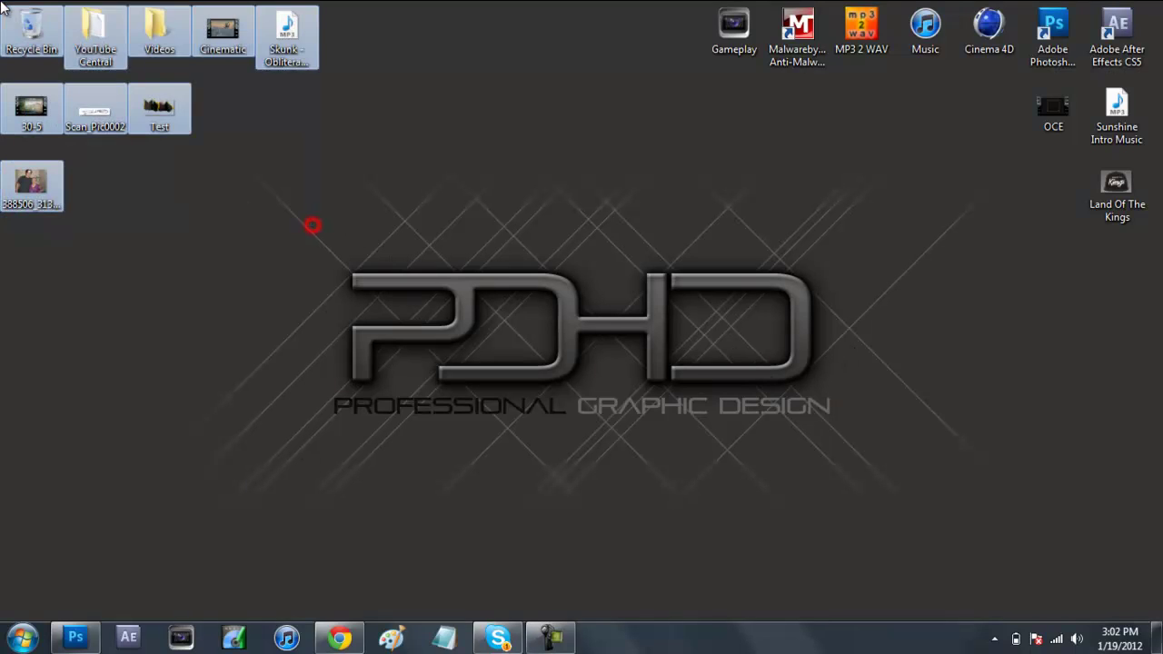
click(372, 203)
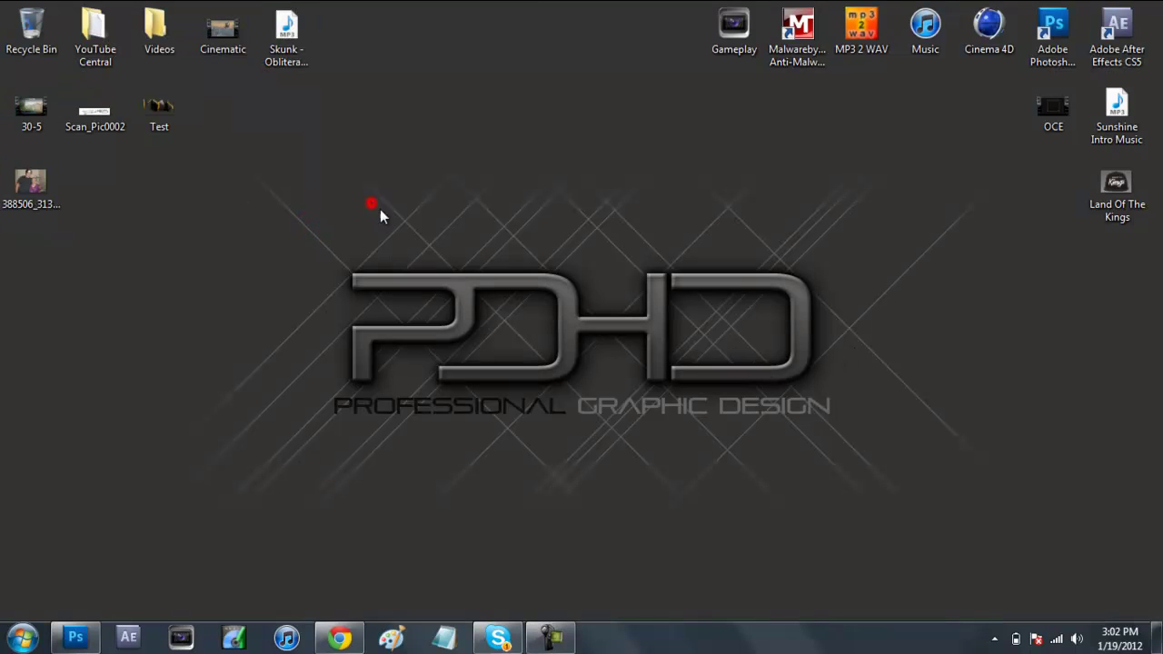
click(350, 627)
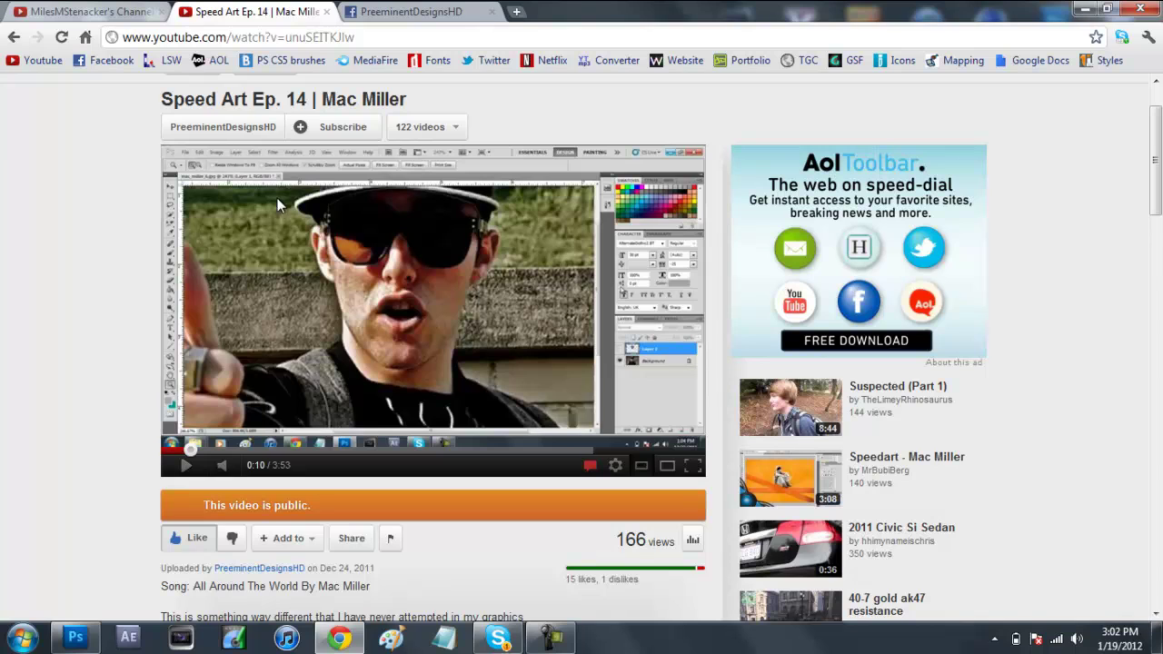
Browse the commenter's channel feed in the other tab
click(114, 12)
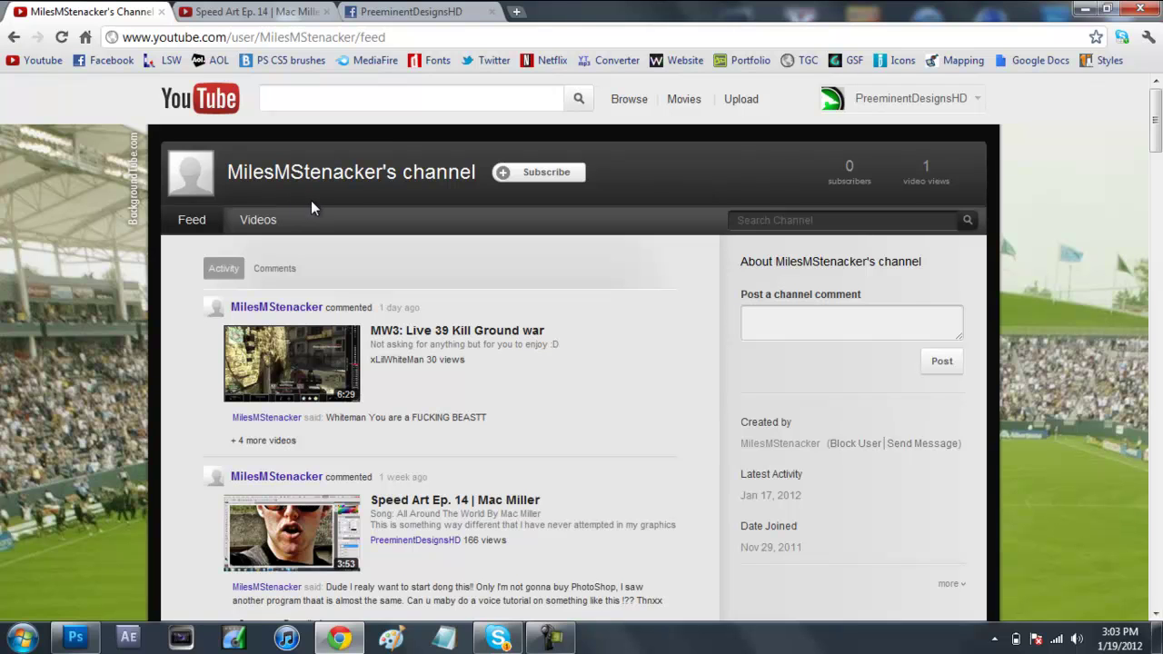
scroll(365, 213, down, 10)
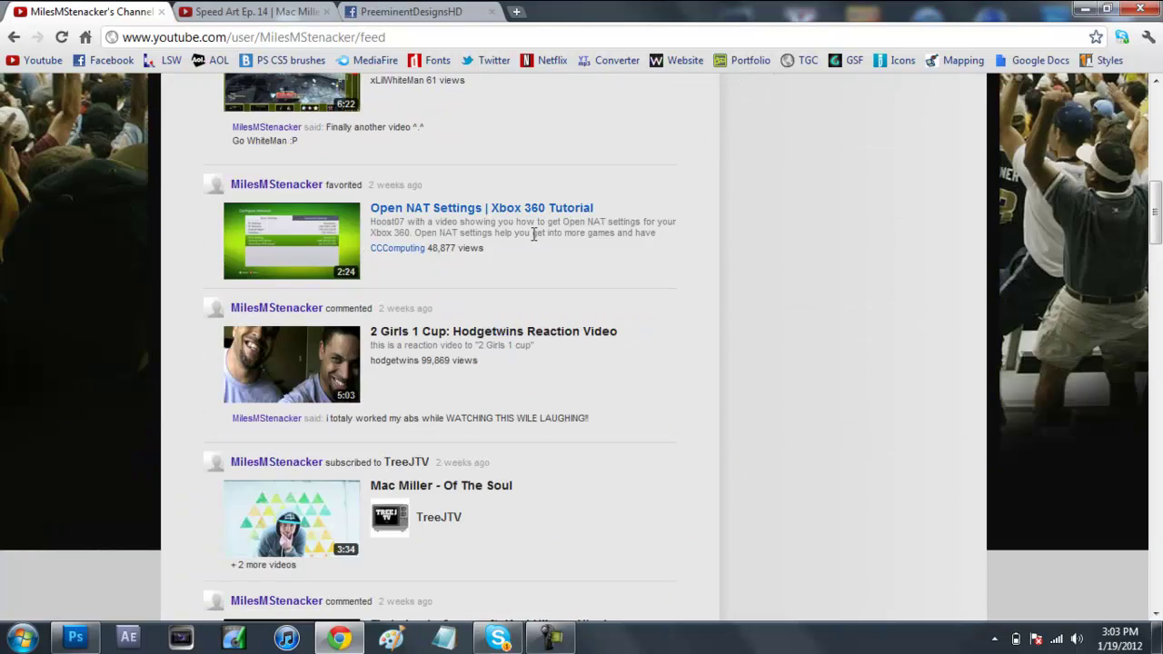
scroll(535, 234, up, 2)
Back on the Speed Art Ep. 14 page, read the tutorial request comment and play the video to 0:16
key(ctrl+Tab)
scroll(90, 272, down, 2)
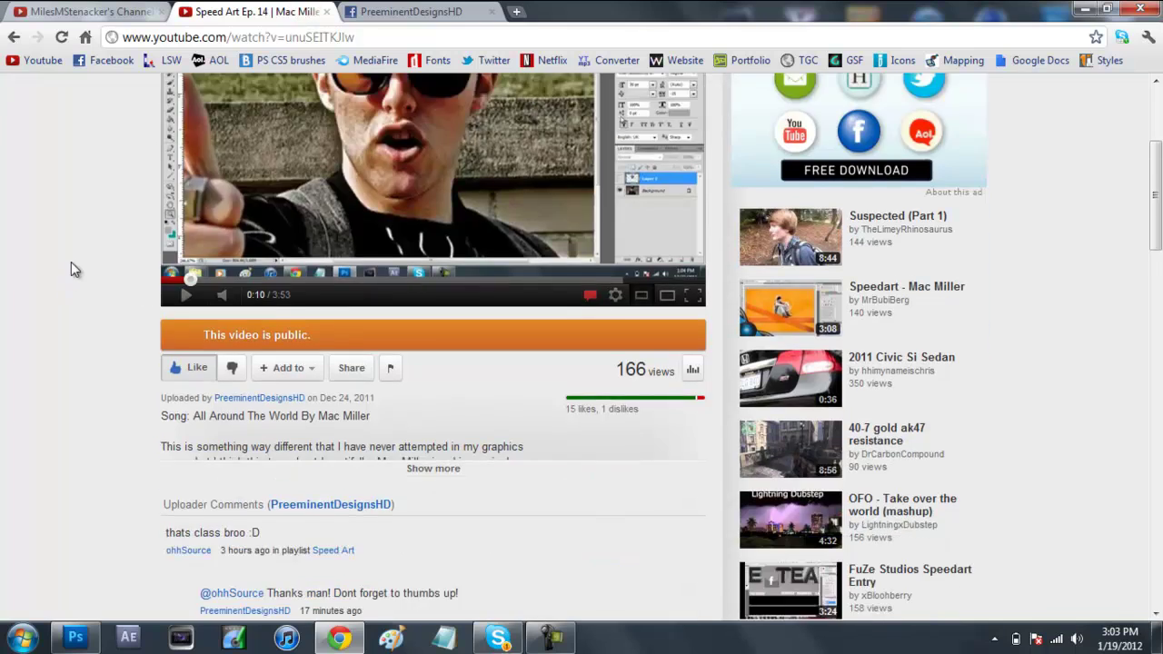
scroll(81, 255, down, 4)
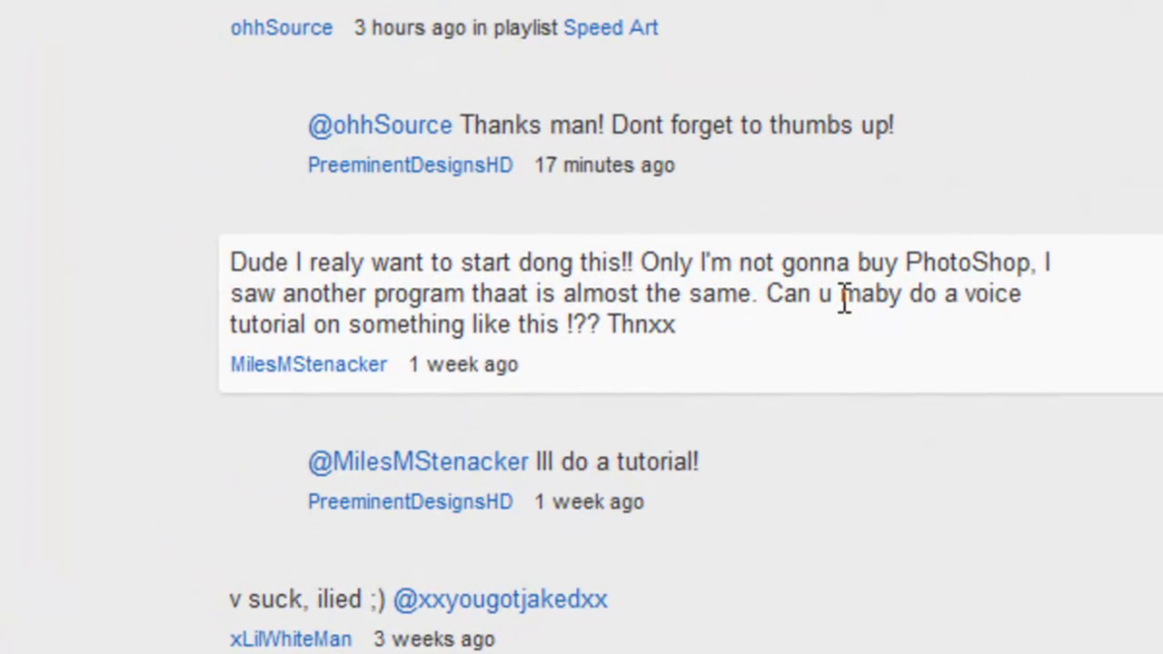
drag(769, 295, 888, 301)
click(909, 367)
scroll(727, 382, up, 10)
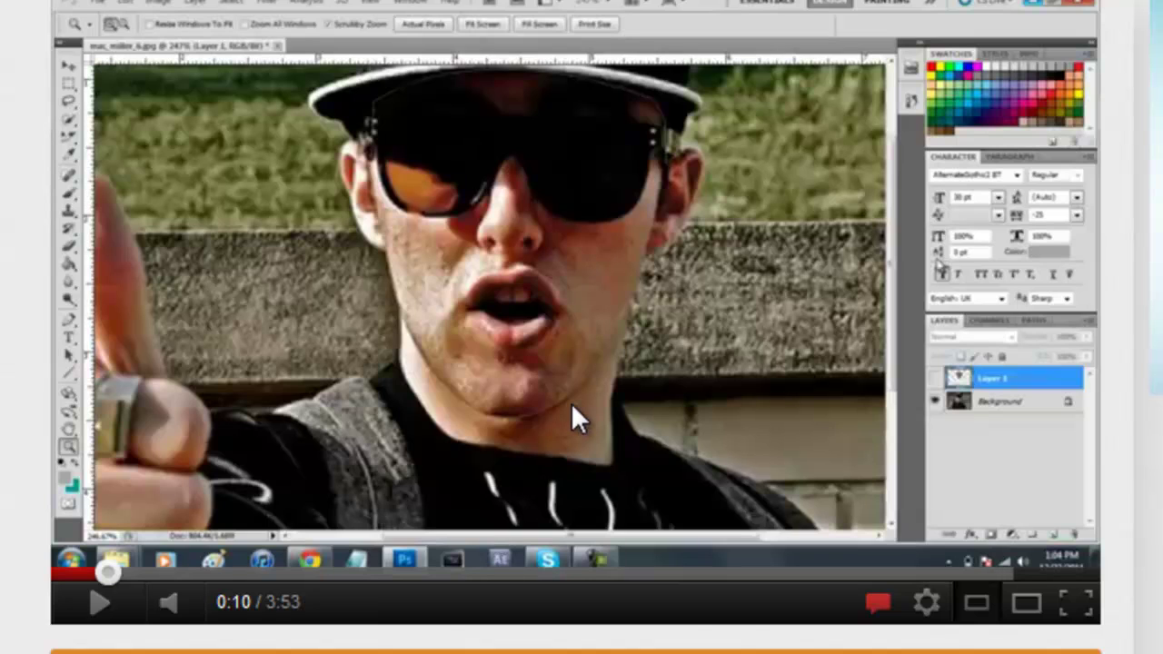
click(572, 404)
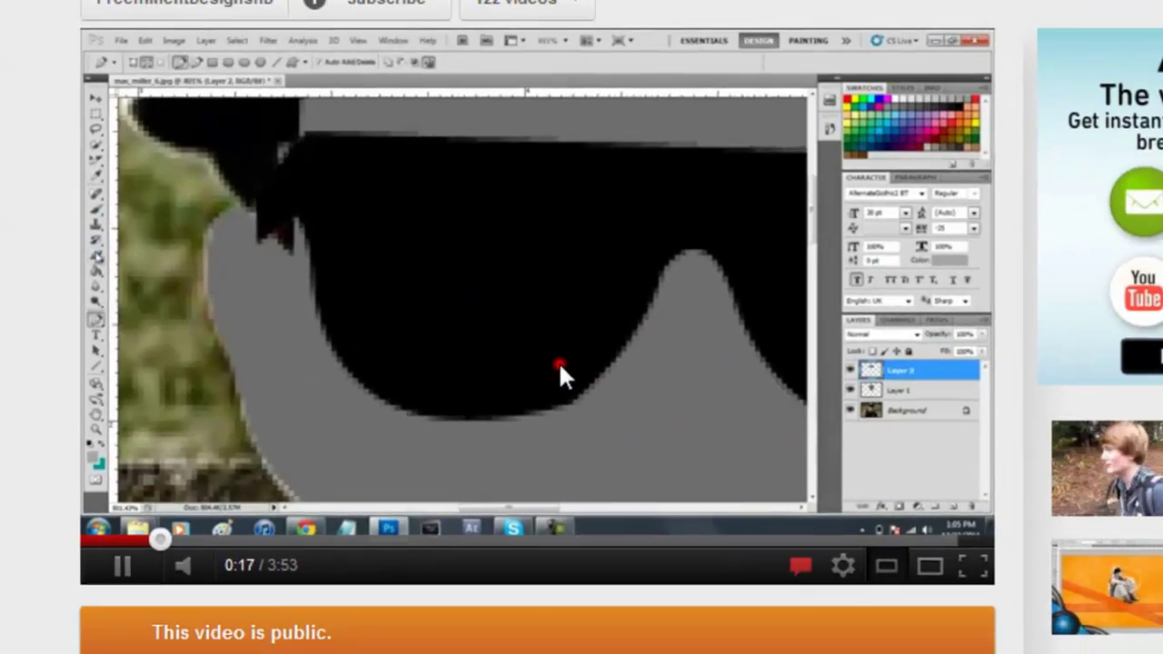
click(558, 361)
Switch to the Facebook tab and scroll up to see the whole Mac Miller graphic
click(436, 12)
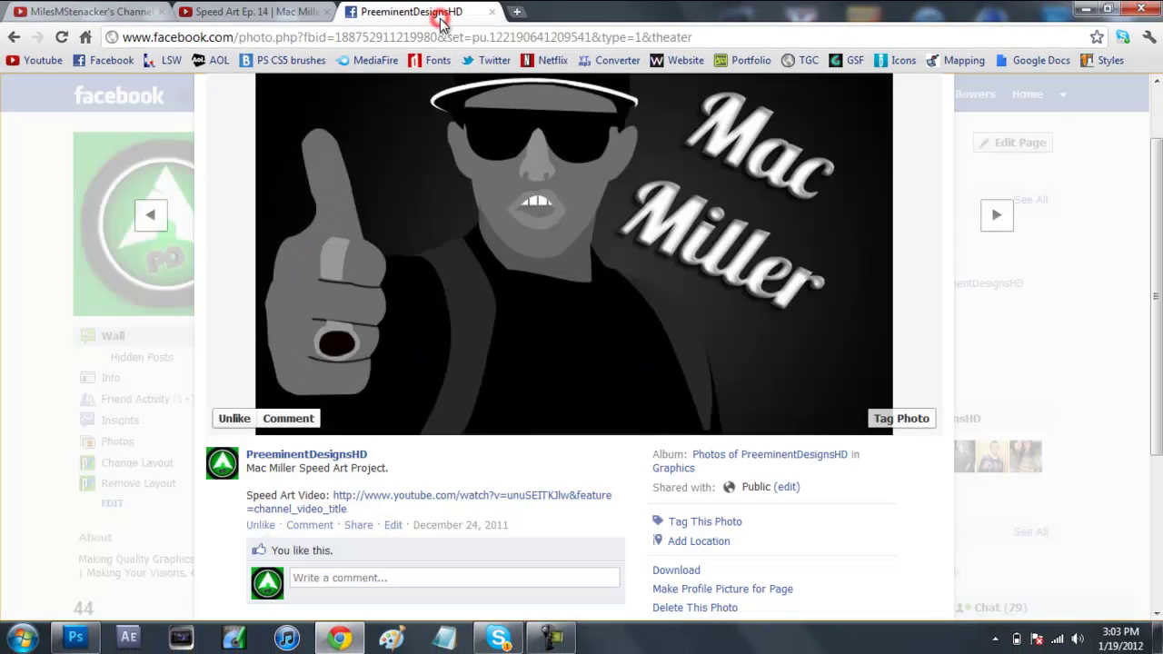
scroll(685, 360, up, 1)
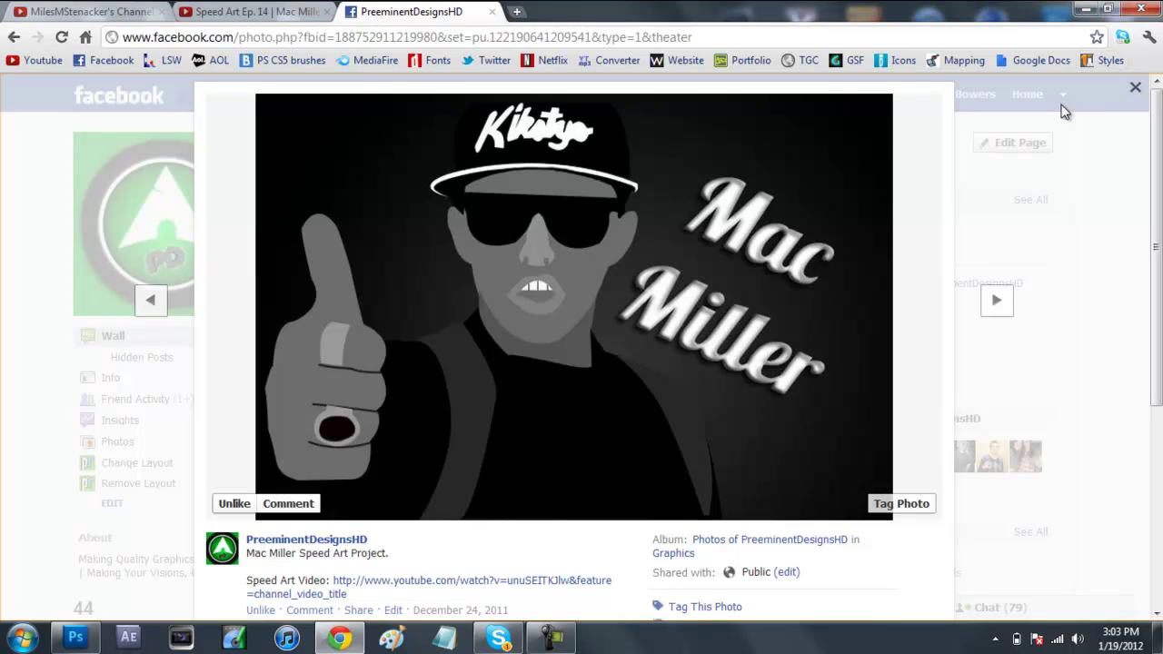
Move the Land Of The Kings icon to mid-desktop and preview the cap photo in Photo Viewer
click(1084, 11)
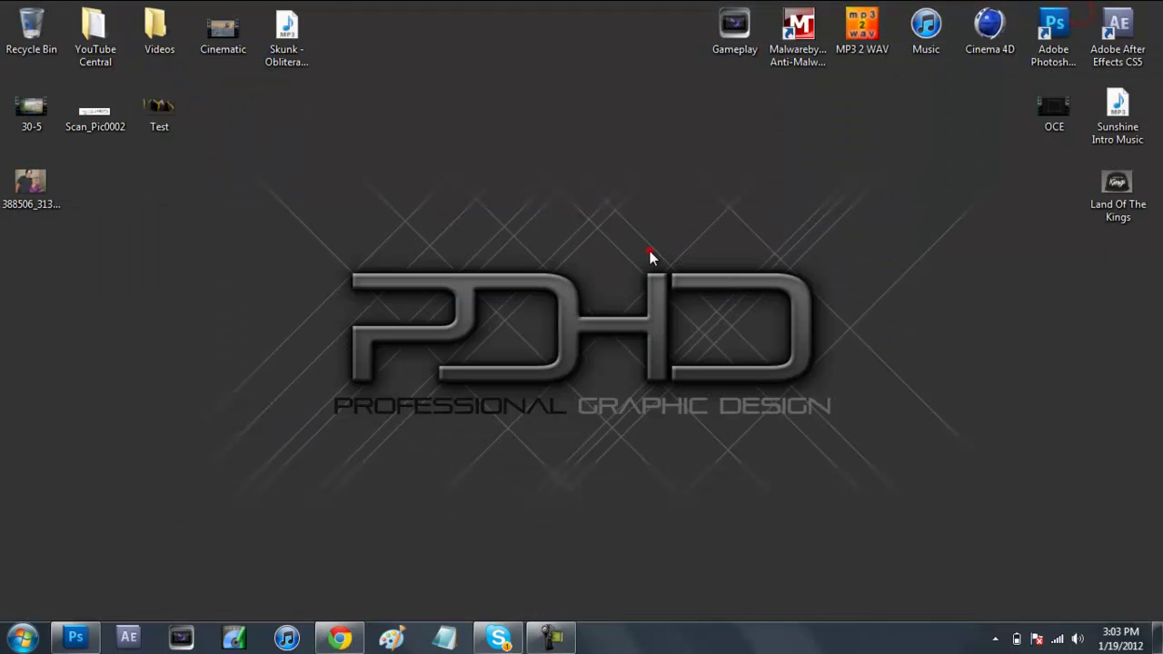
click(90, 639)
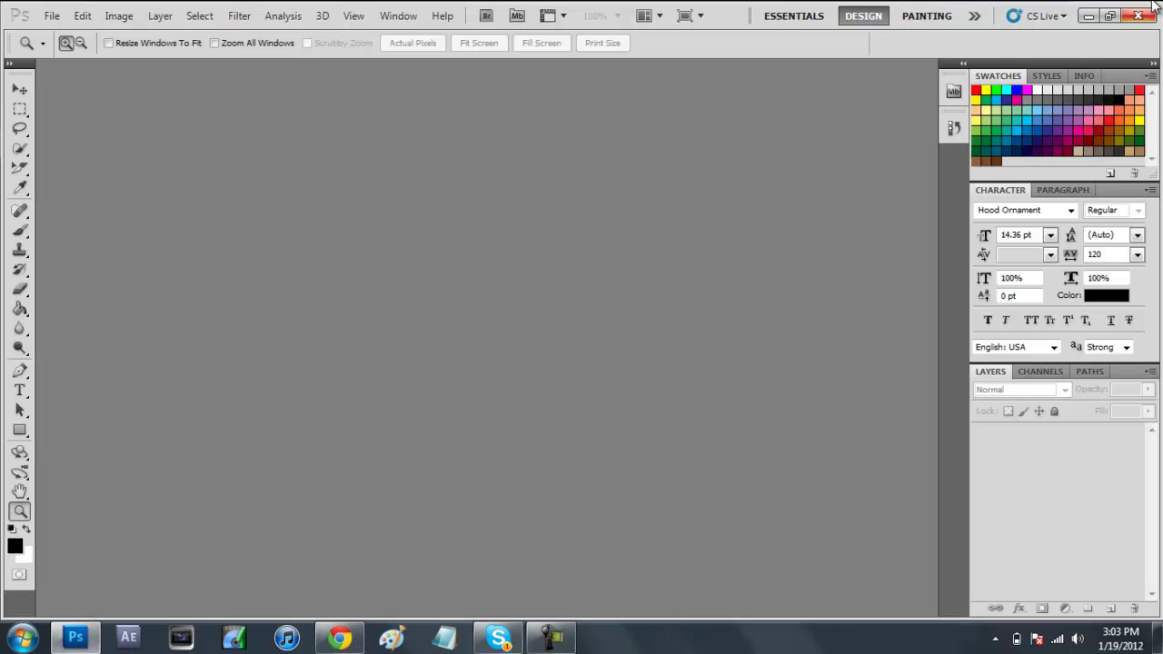
click(1089, 17)
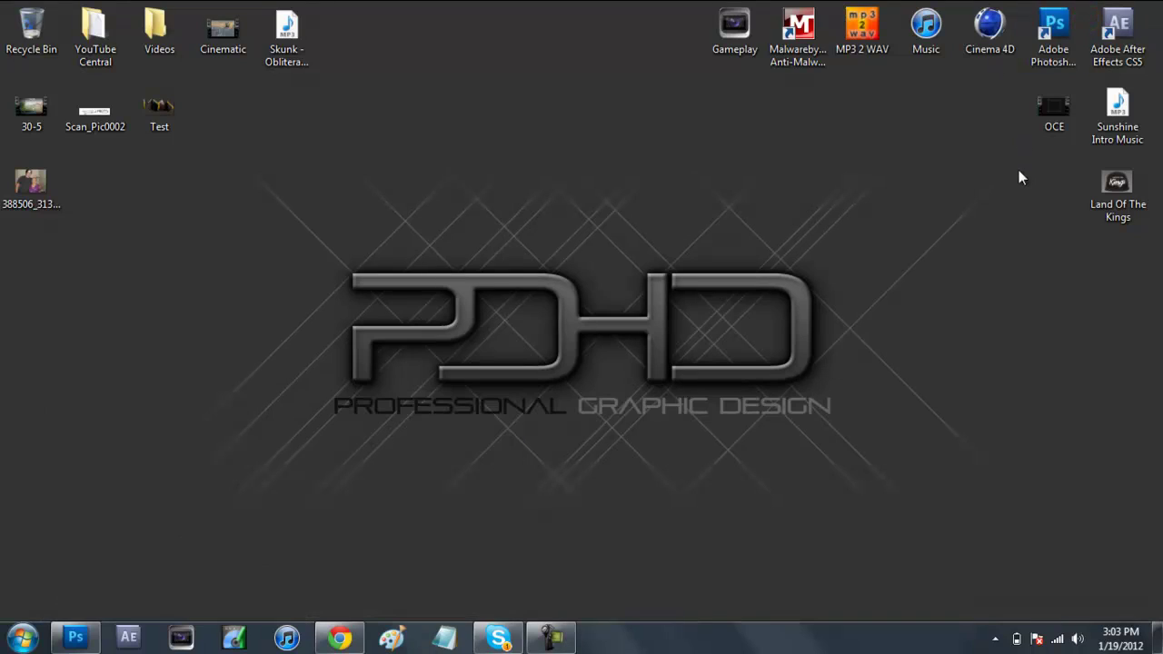
drag(1117, 183, 735, 187)
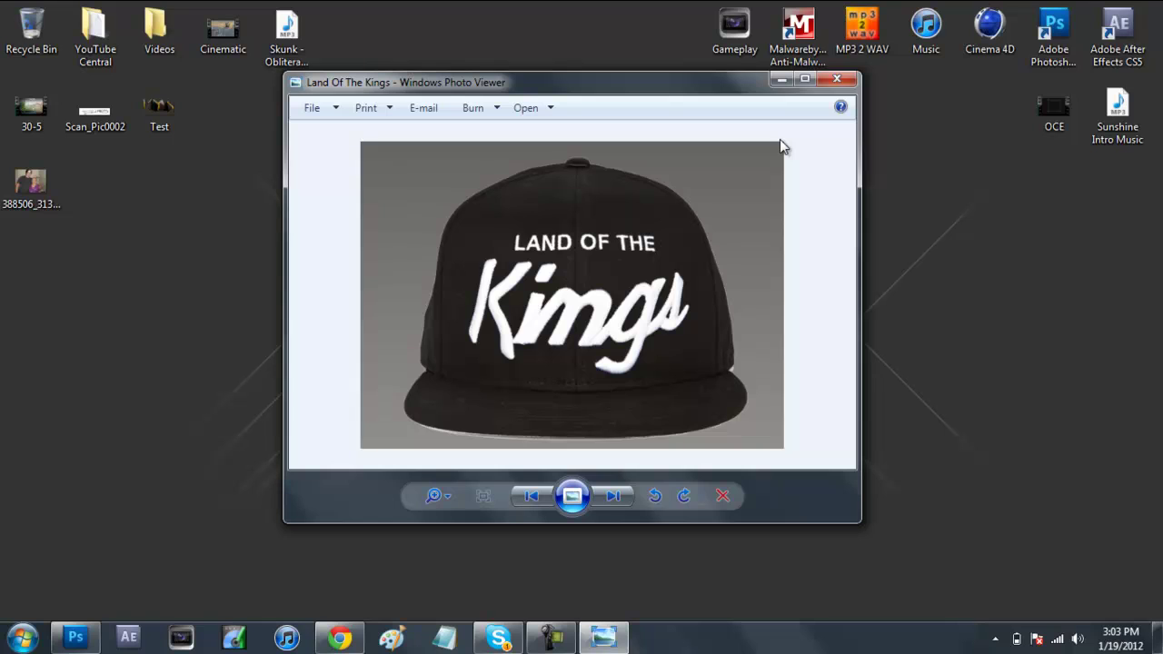
click(834, 81)
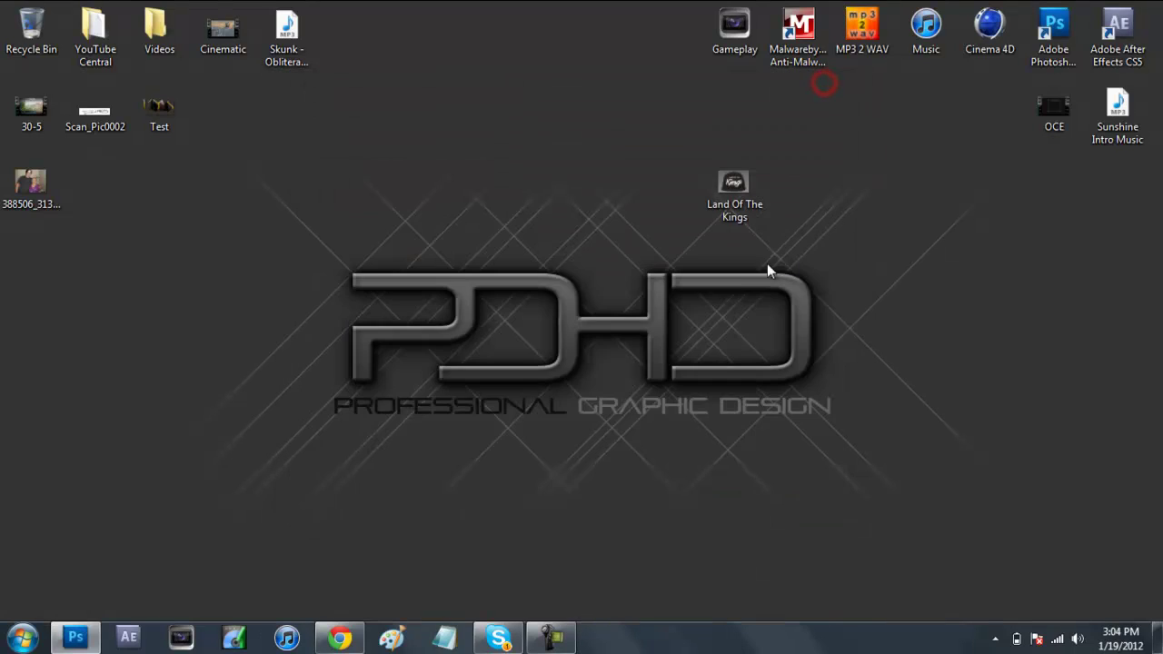
Open Land Of The Kings.png in Photoshop and fit the cap photo on screen
drag(741, 175, 82, 633)
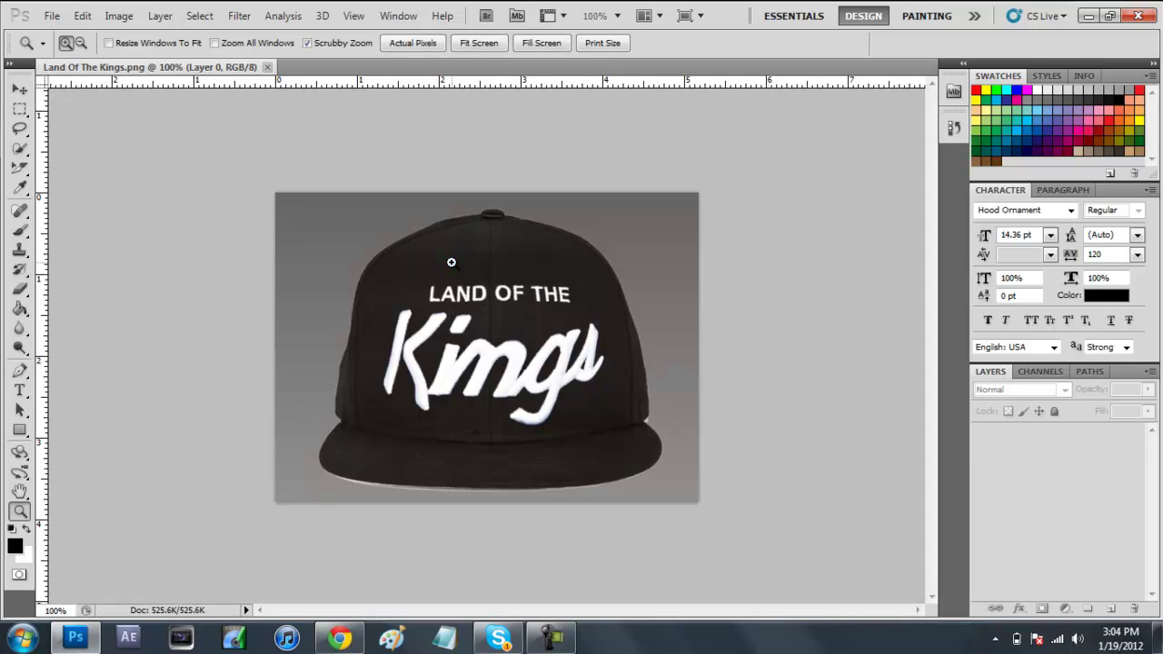
right_click(484, 298)
click(534, 314)
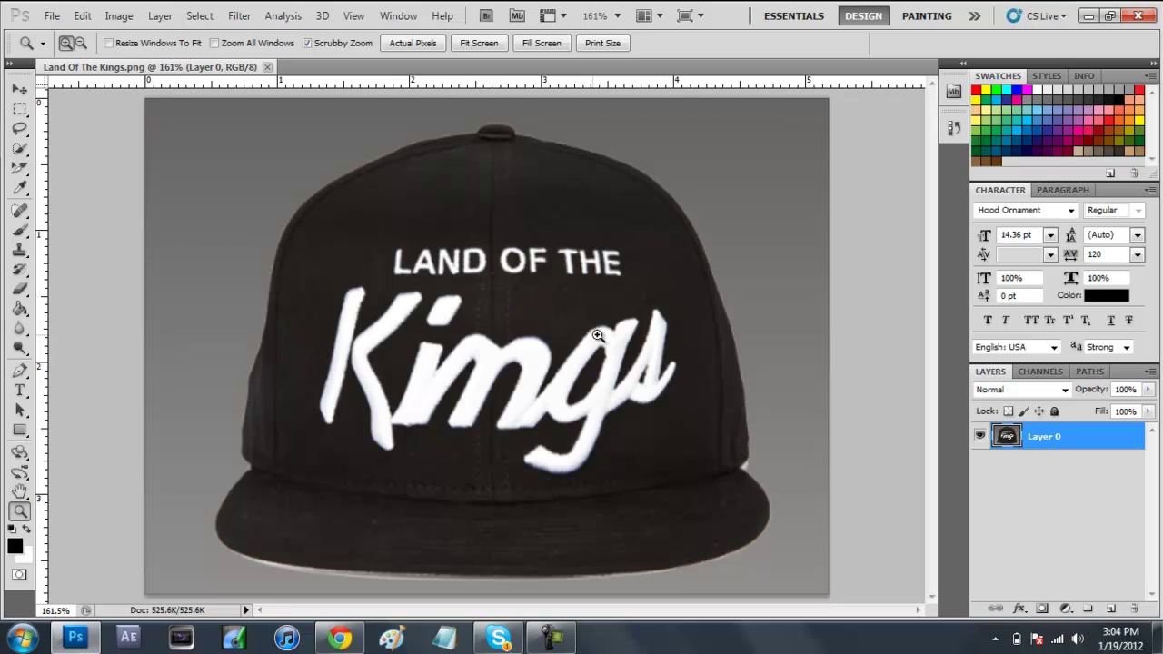
drag(602, 335, 527, 293)
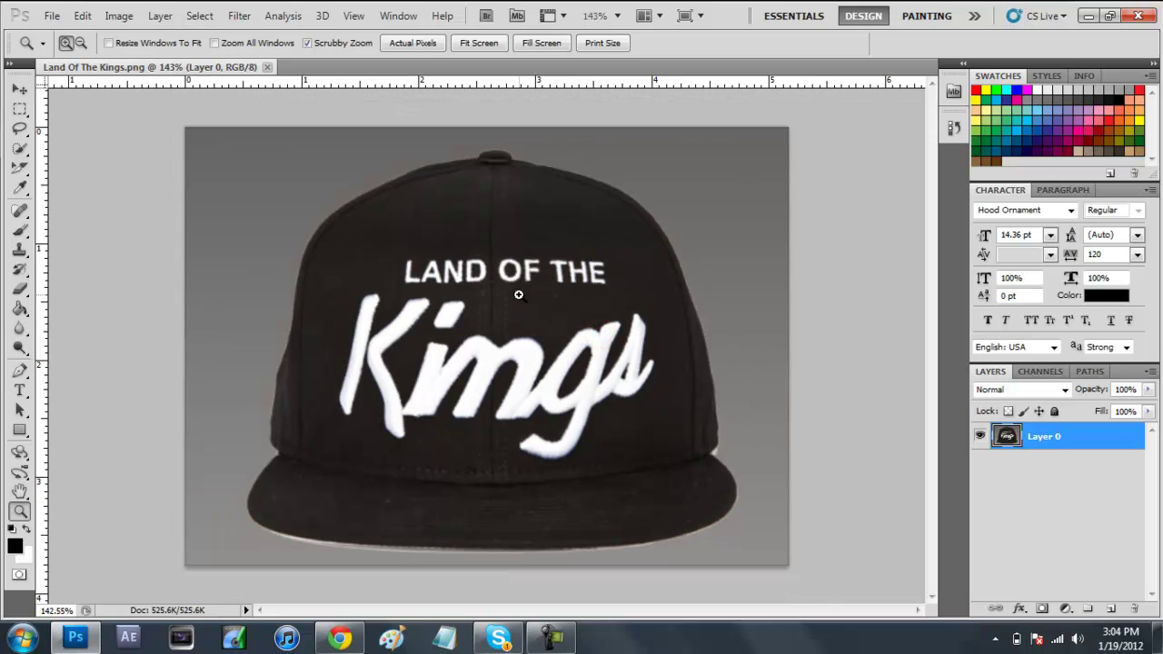
right_click(506, 292)
click(536, 300)
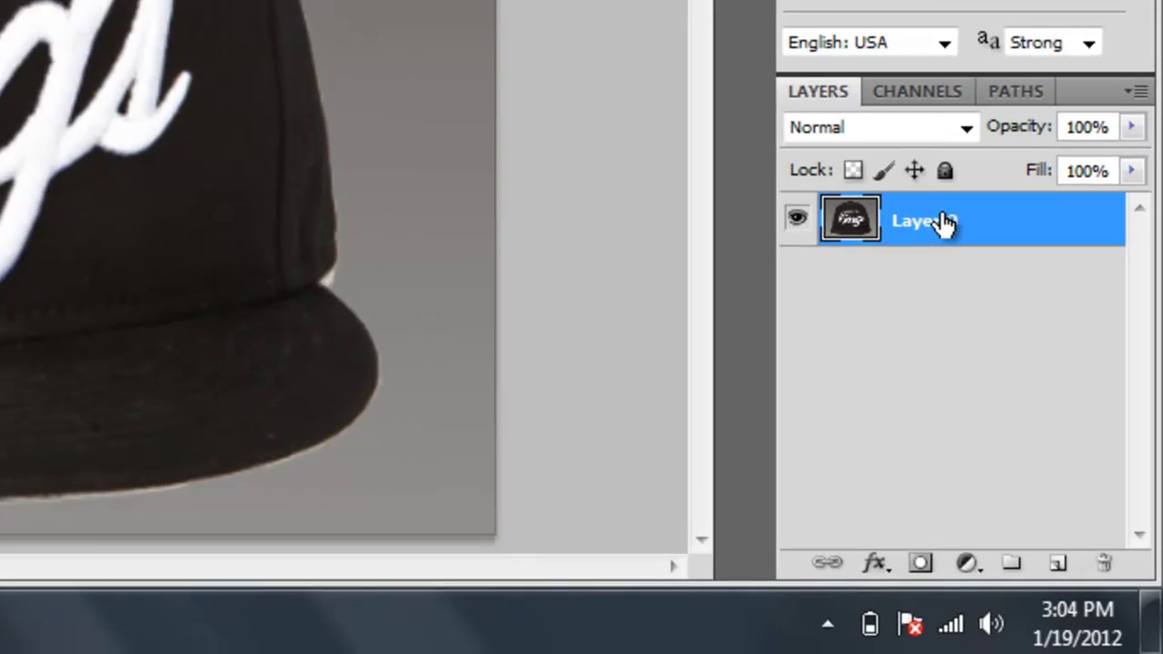
Rename the photo layer from Layer 0 to 'Hat'
double_click(1054, 436)
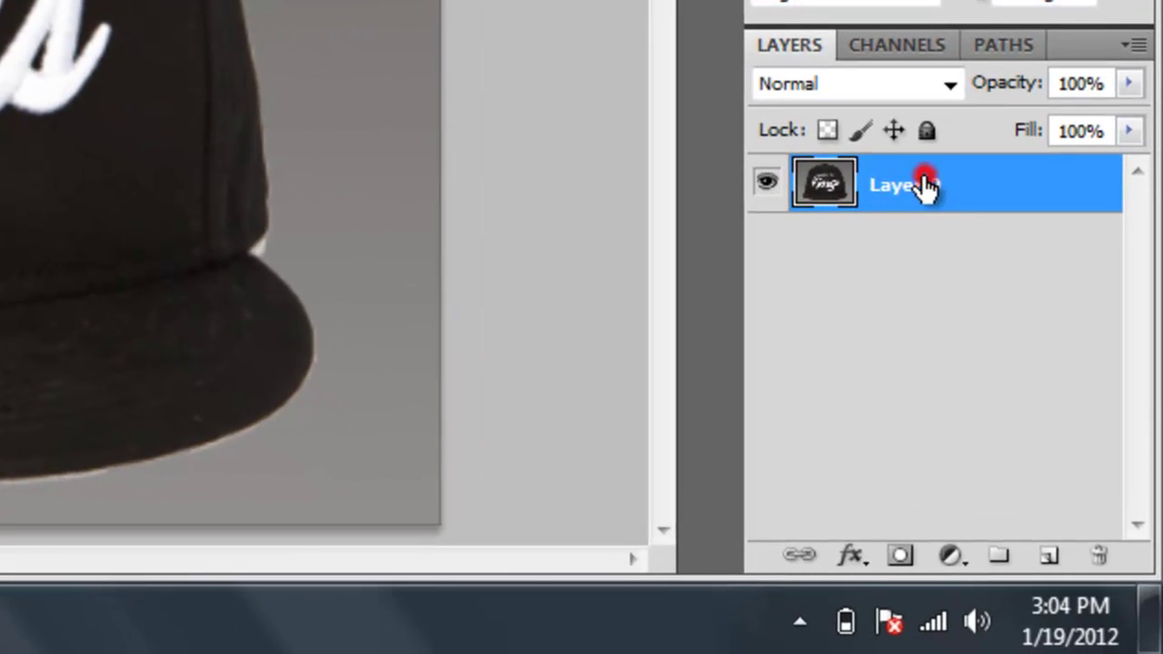
click(1149, 619)
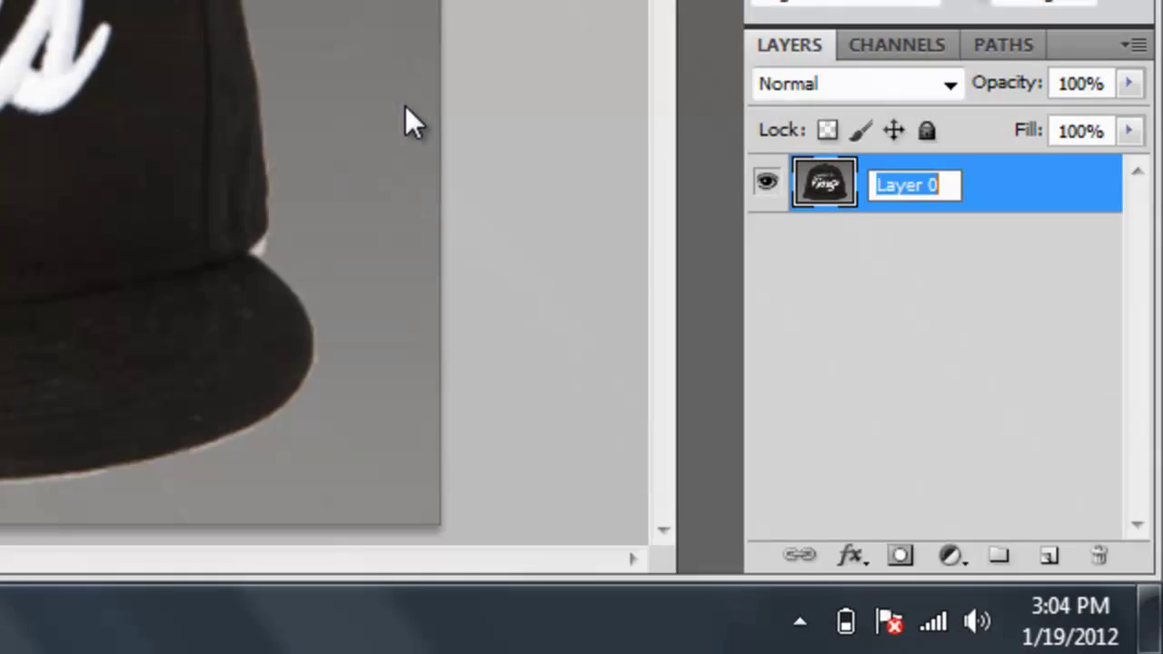
text(Hat)
key(Return)
click(946, 278)
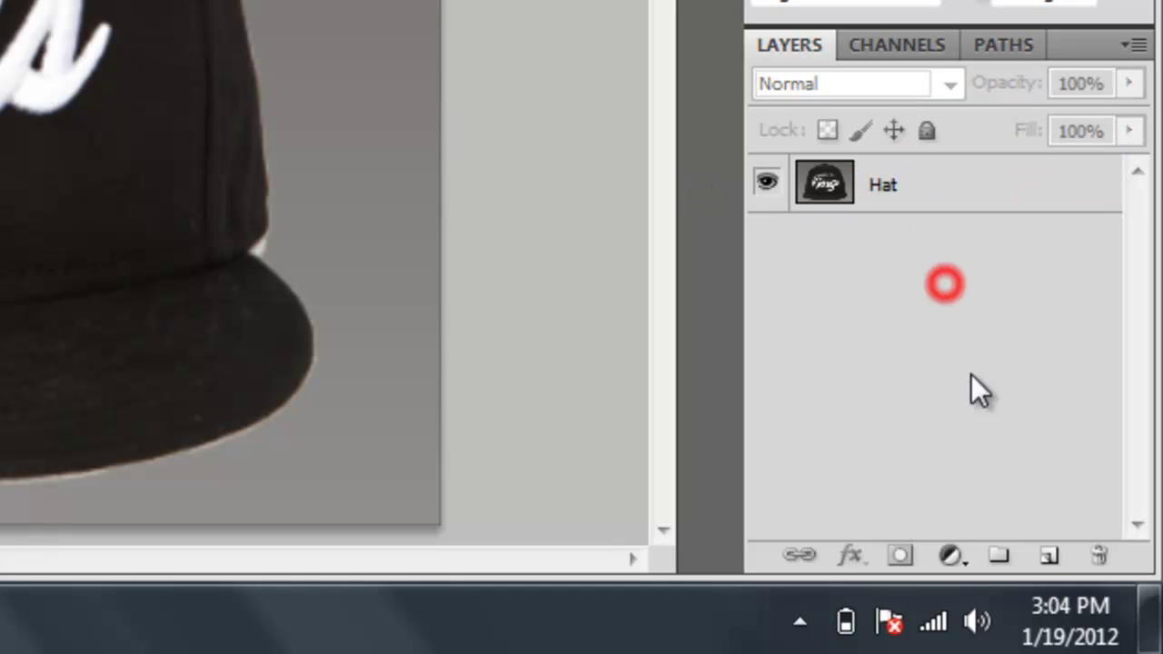
Add a new empty layer above Hat and name it 'Base'
click(1050, 556)
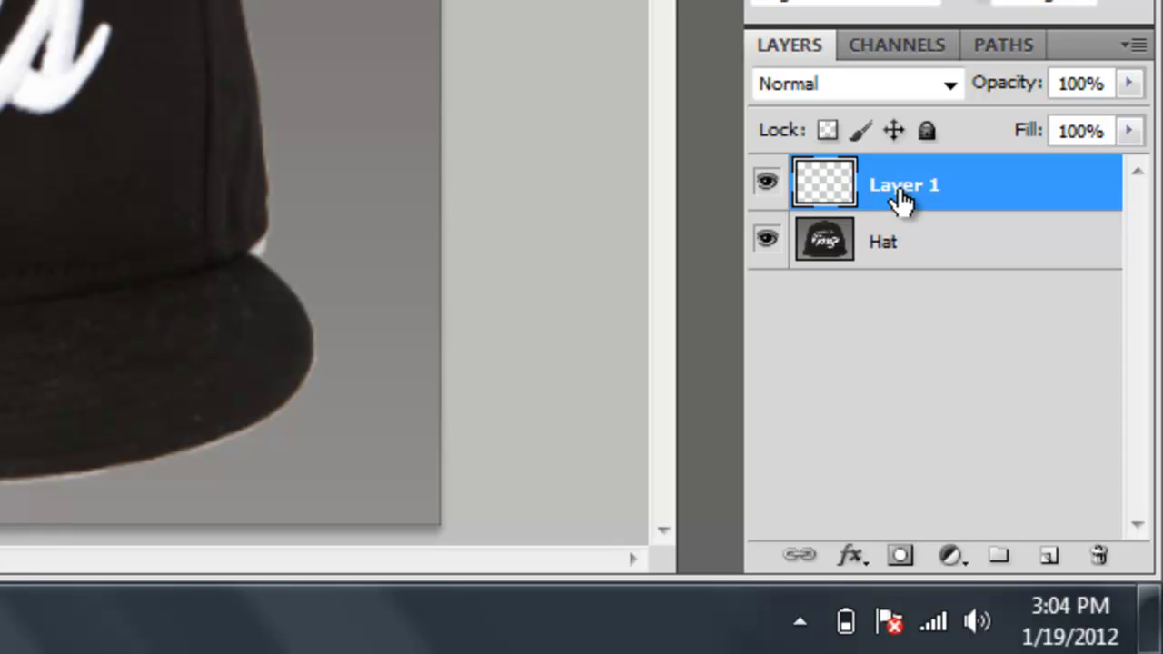
double_click(901, 191)
text(Base)
key(Return)
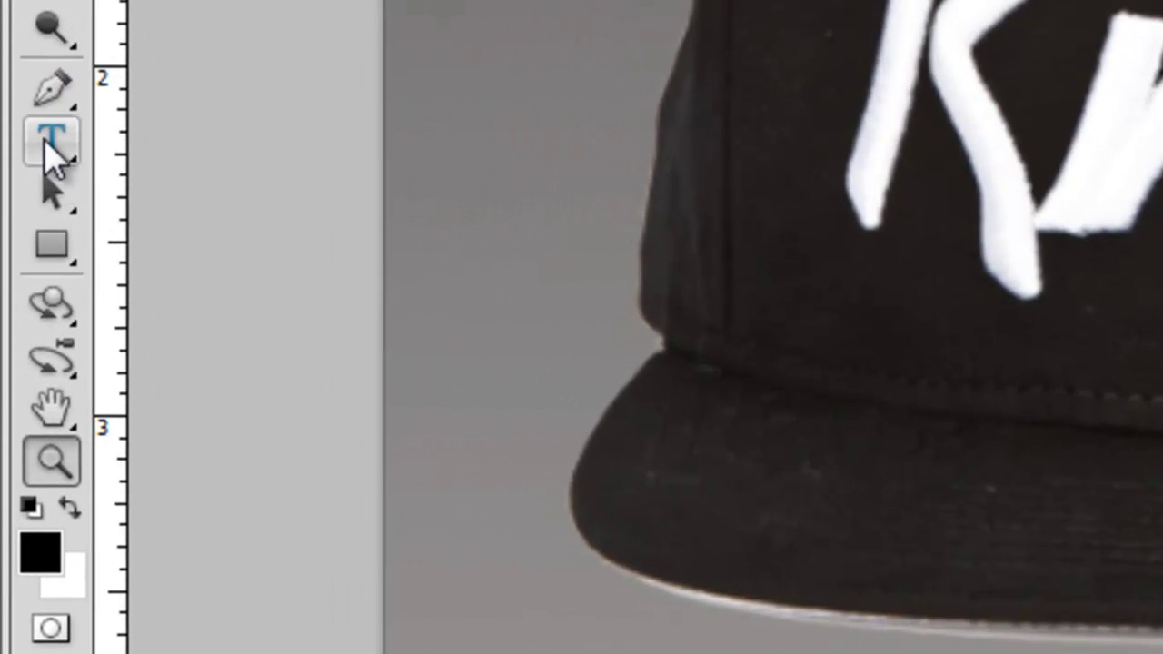
click(53, 92)
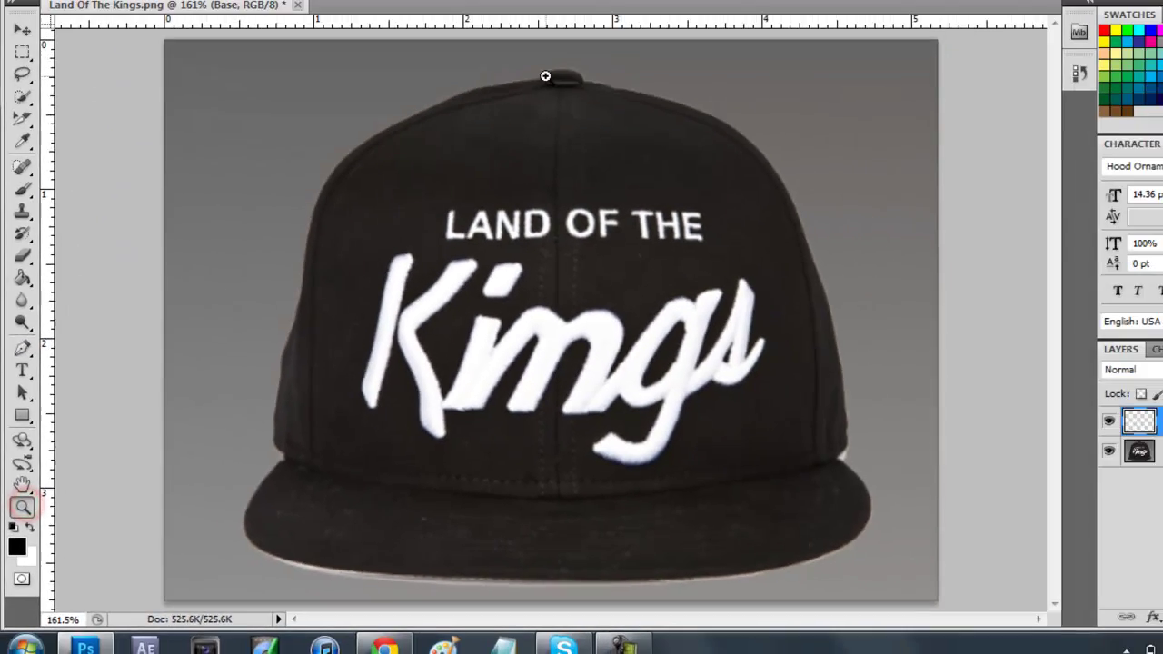
Zoom into the cap's upper left and place Pen anchors down the crown's left edge to the brim seam
click(482, 131)
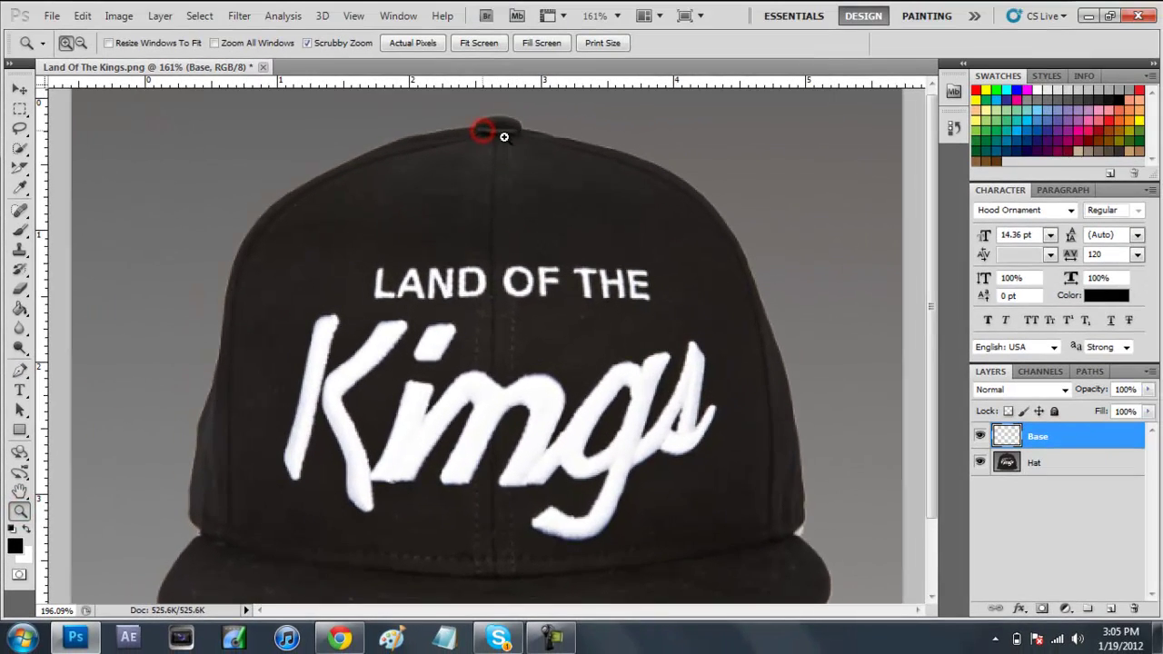
drag(504, 136, 429, 190)
drag(197, 228, 224, 239)
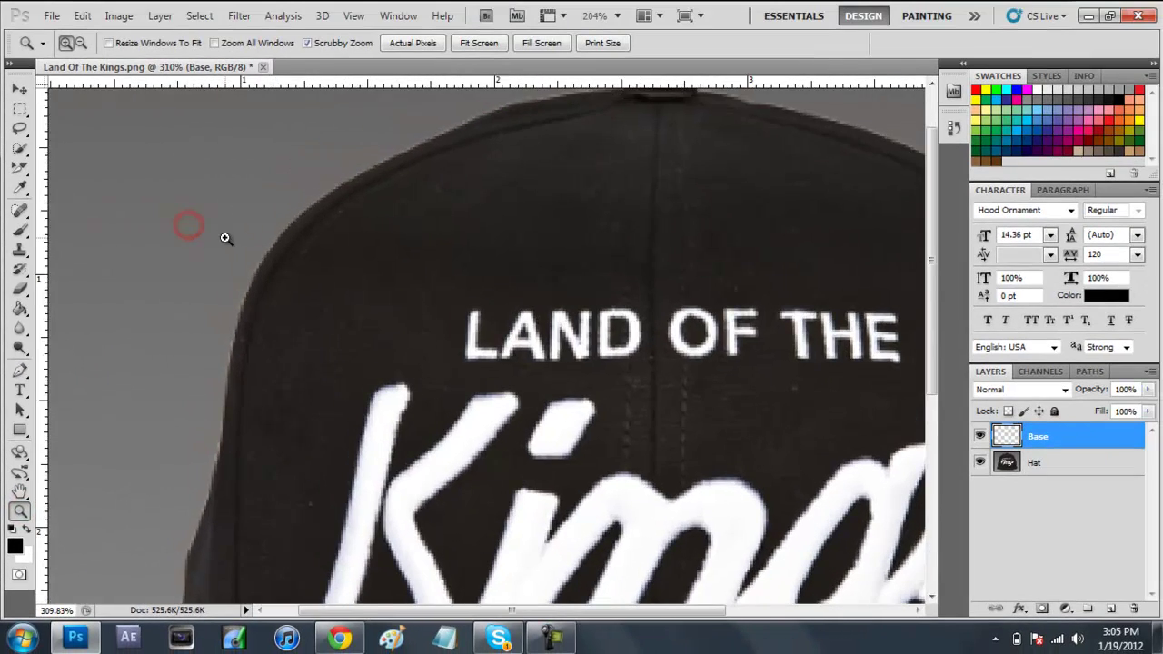
click(21, 368)
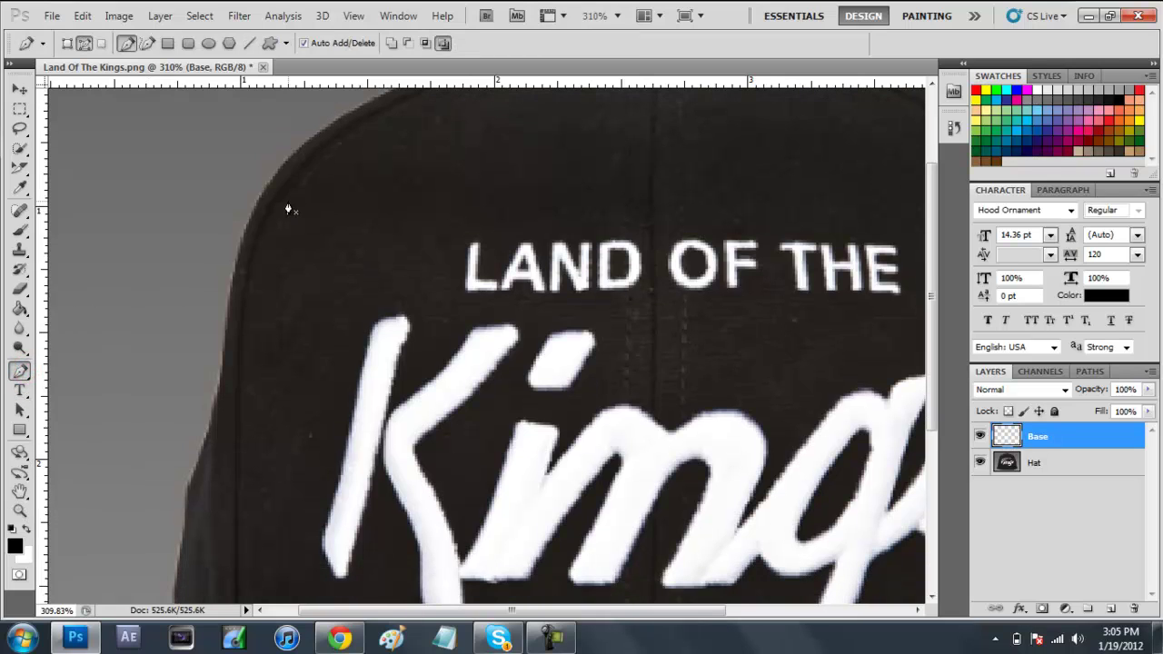
click(306, 158)
scroll(256, 309, down, 2)
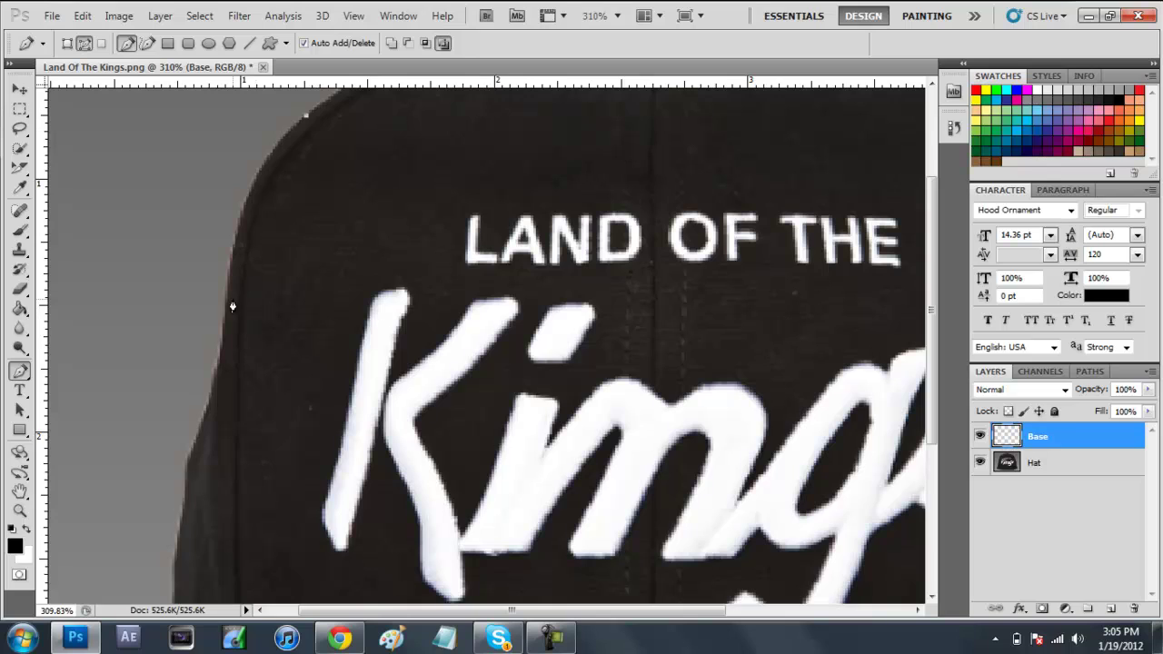
drag(224, 323, 233, 453)
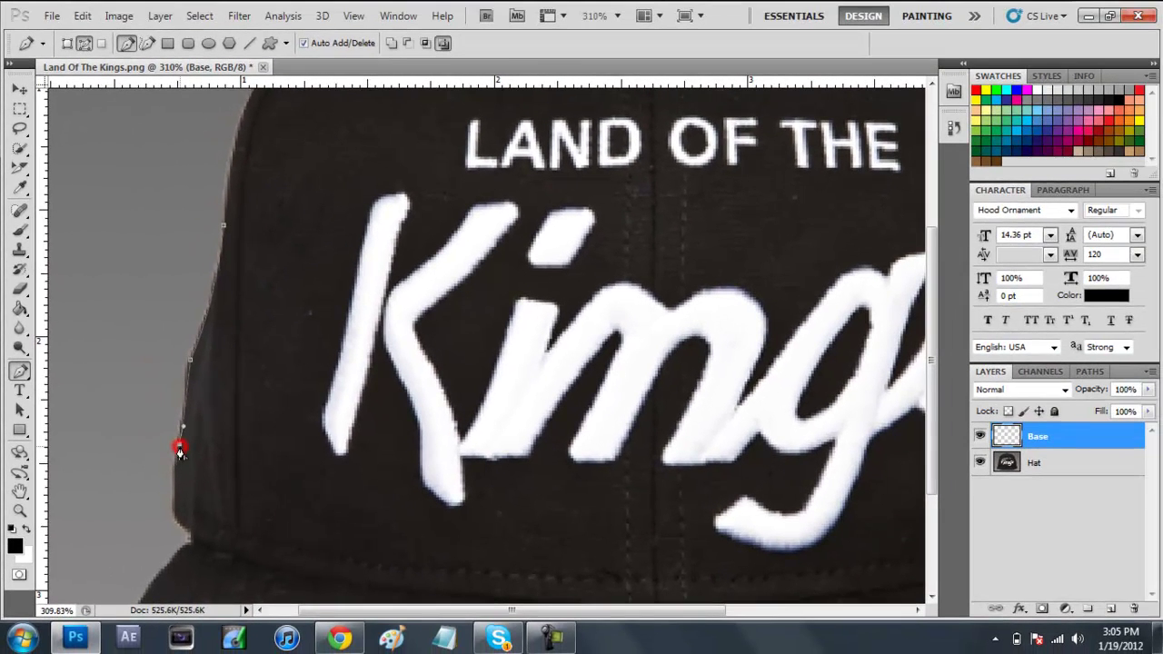
scroll(185, 473, down, 2)
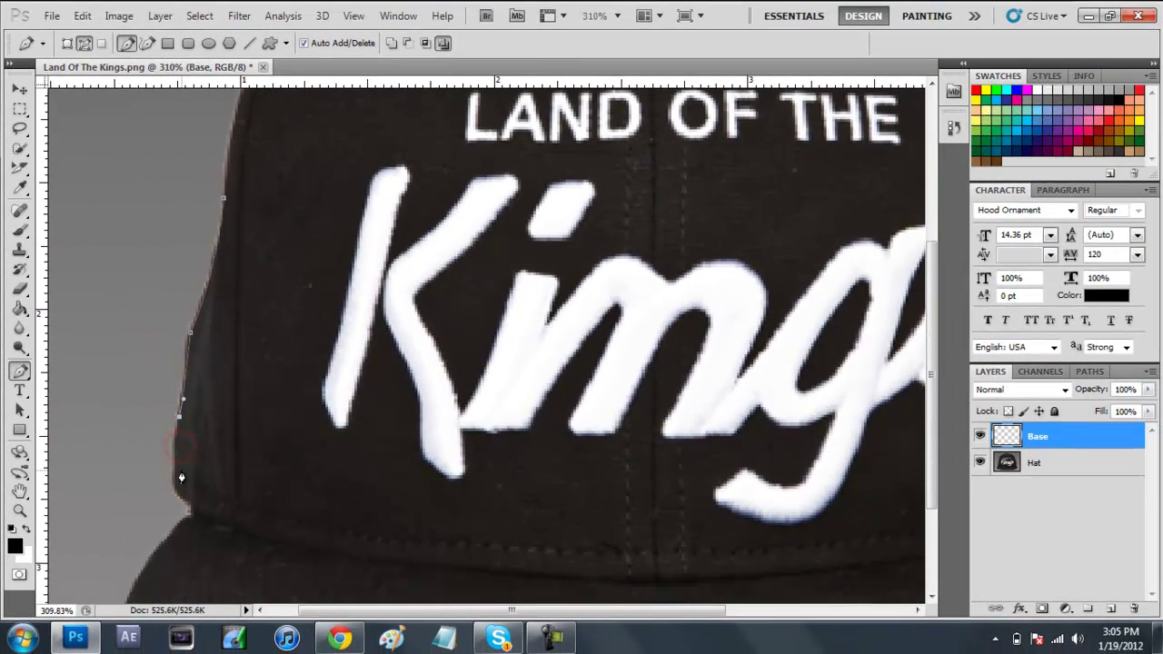
mouse_move(186, 491)
mouse_down()
mouse_move(205, 516)
mouse_move(206, 502)
mouse_up()
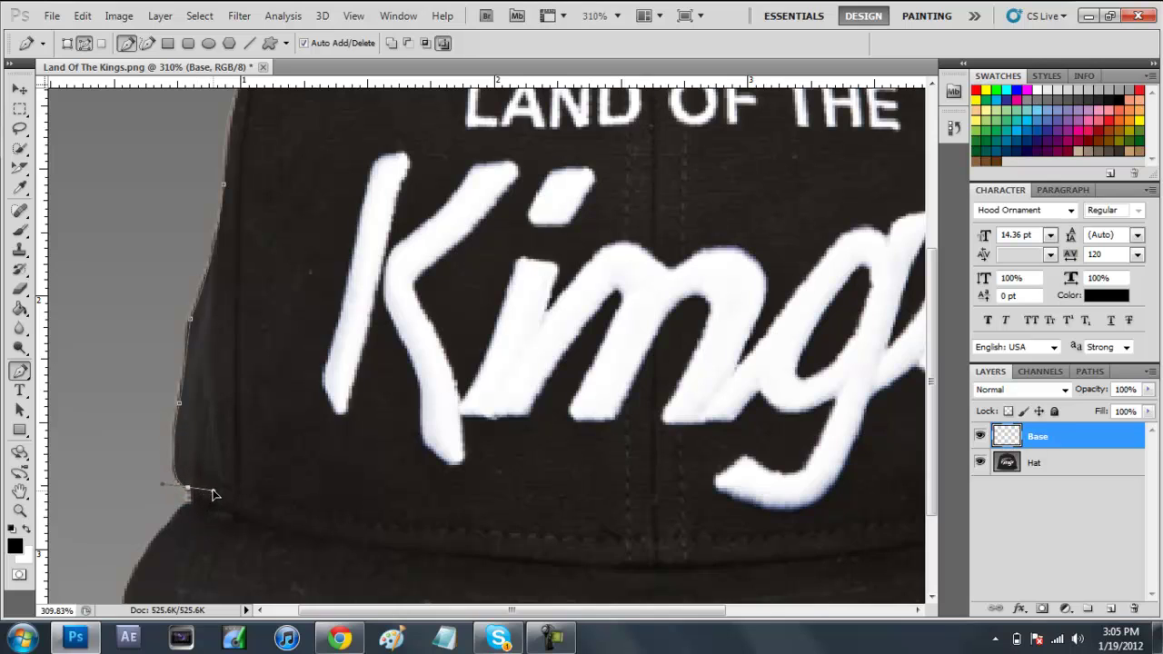
alt+click(187, 490)
click(192, 496)
scroll(294, 542, down, 1)
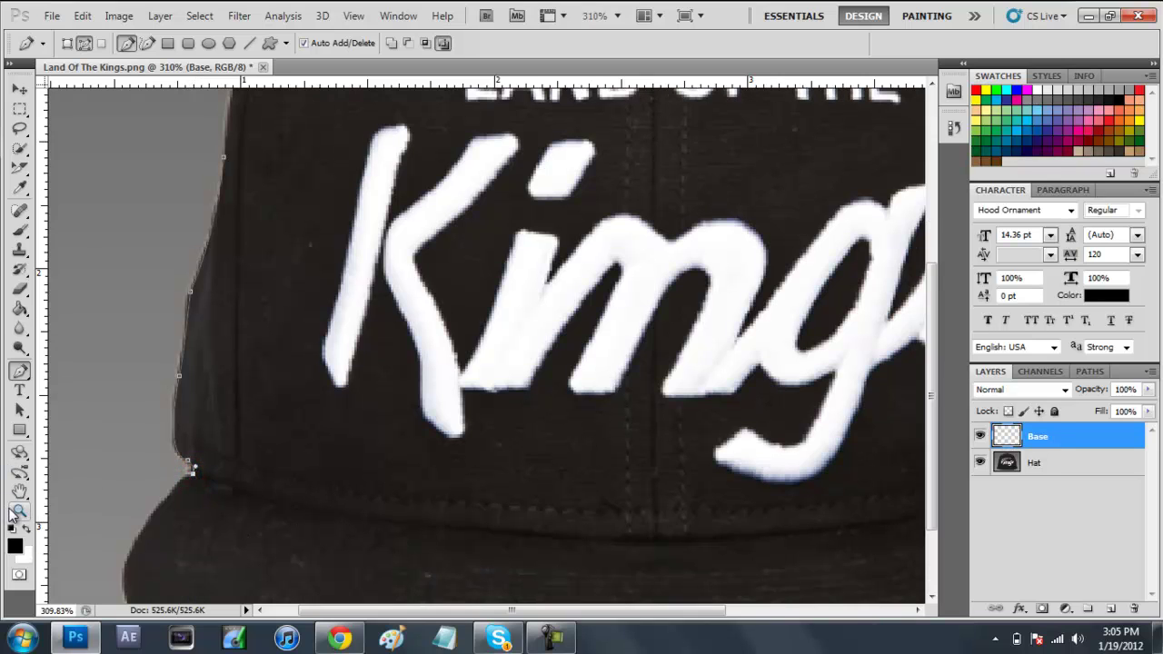
Zoom out and curve the path along the crown's base to the right edge, ending in a corner point
click(19, 510)
alt+click(636, 438)
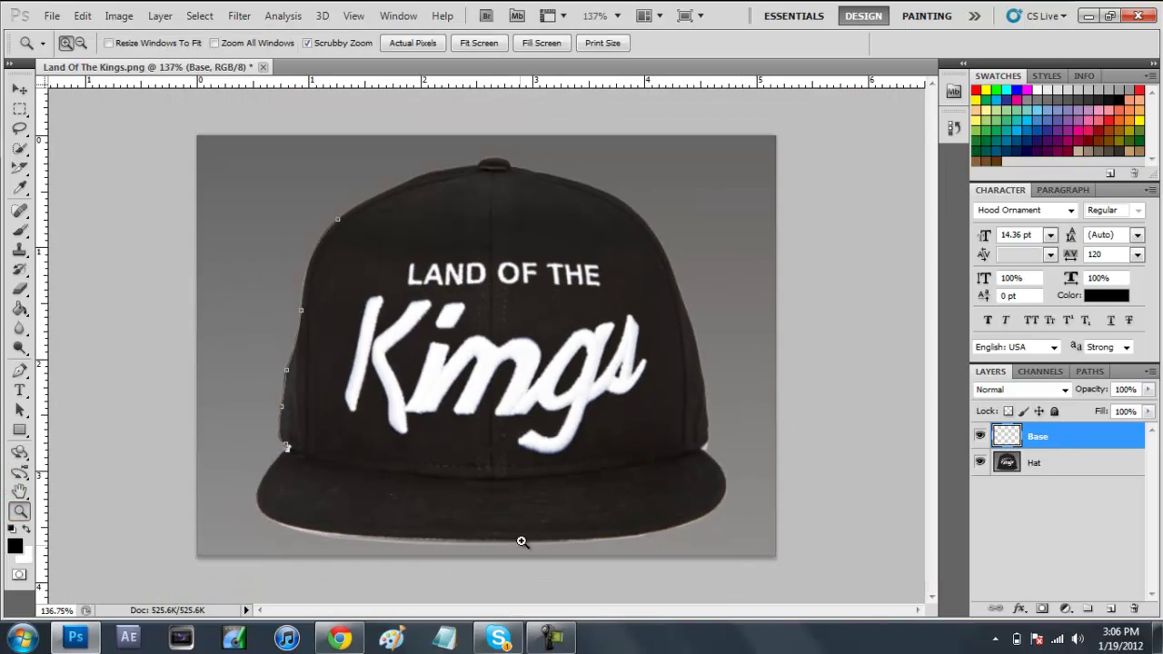
alt+click(561, 525)
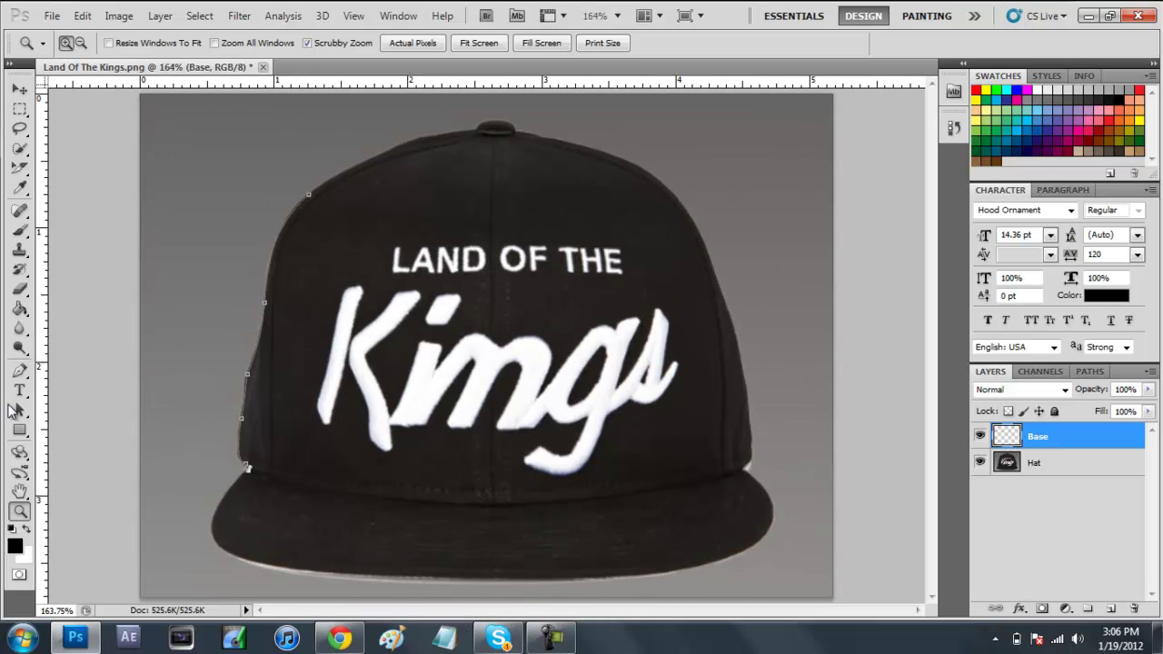
click(19, 371)
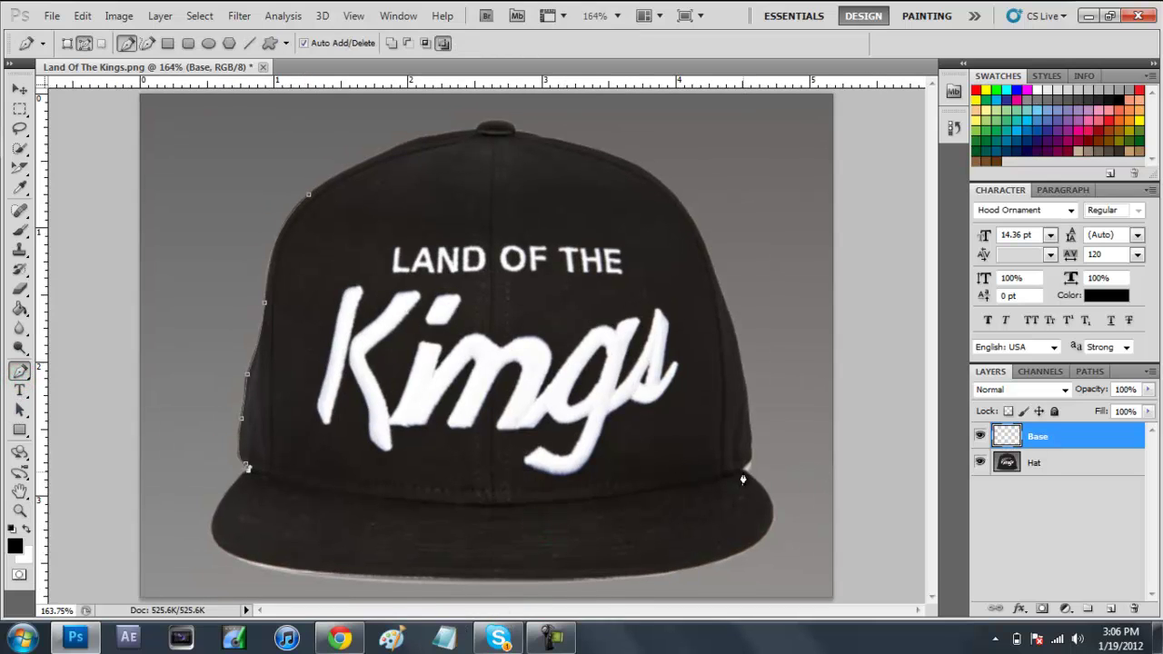
drag(743, 470, 1006, 392)
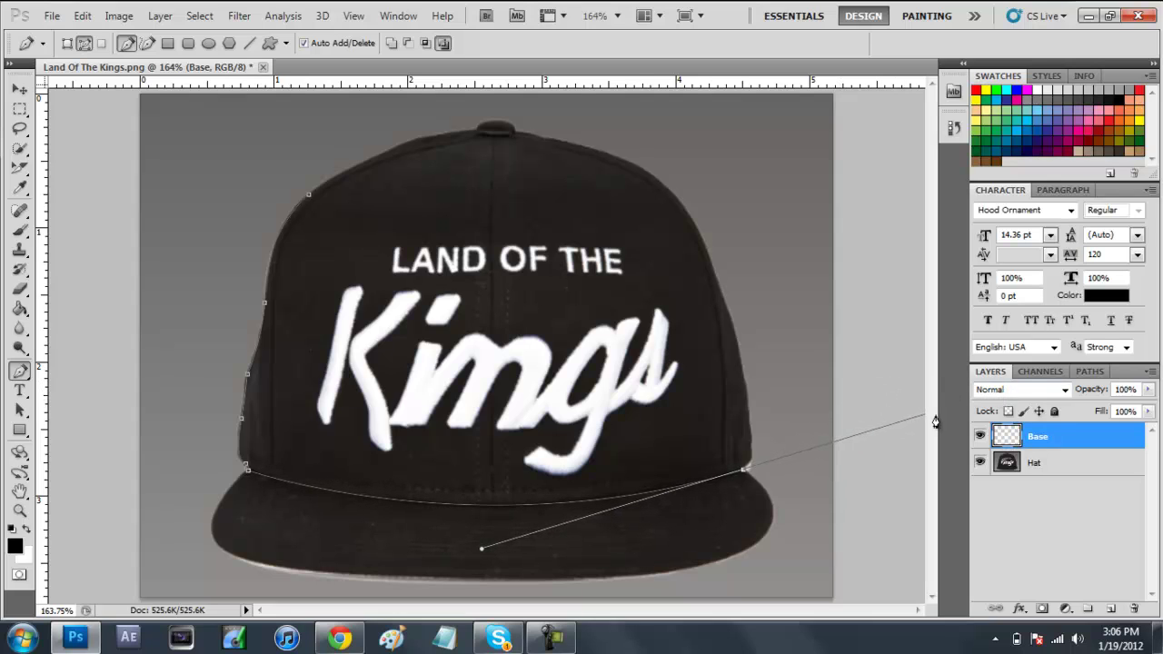
alt+click(745, 472)
Zoom in on the right side and carry the path up the crown's right edge to a corner anchor
click(19, 510)
drag(831, 442, 824, 461)
click(19, 371)
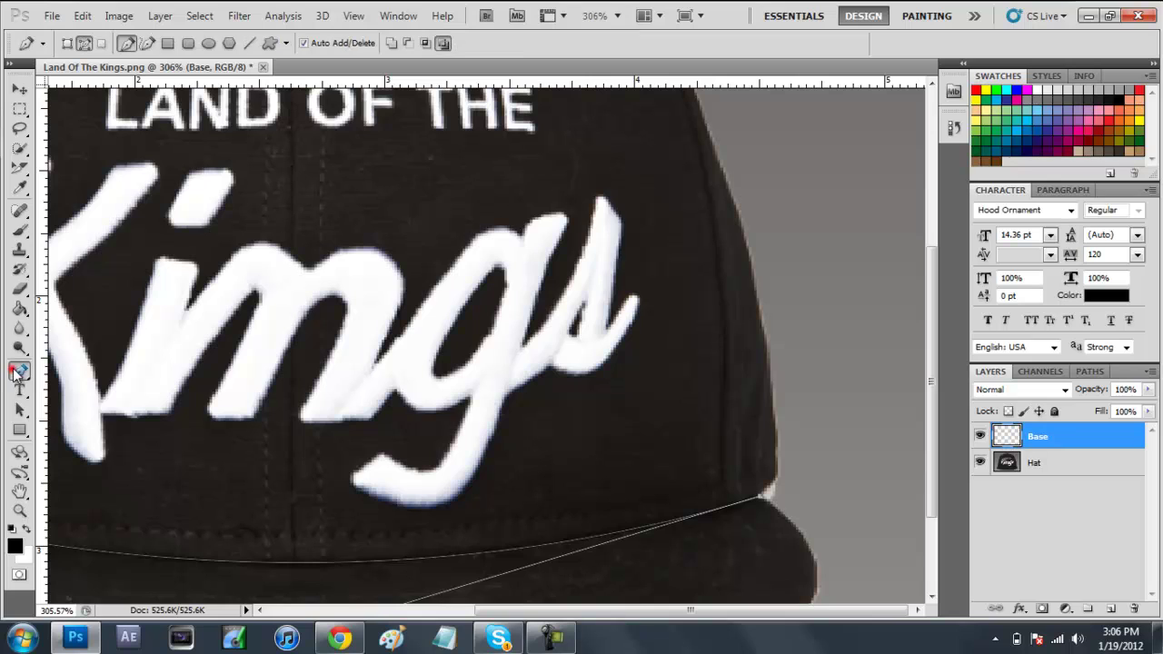
click(773, 484)
scroll(740, 409, up, 3)
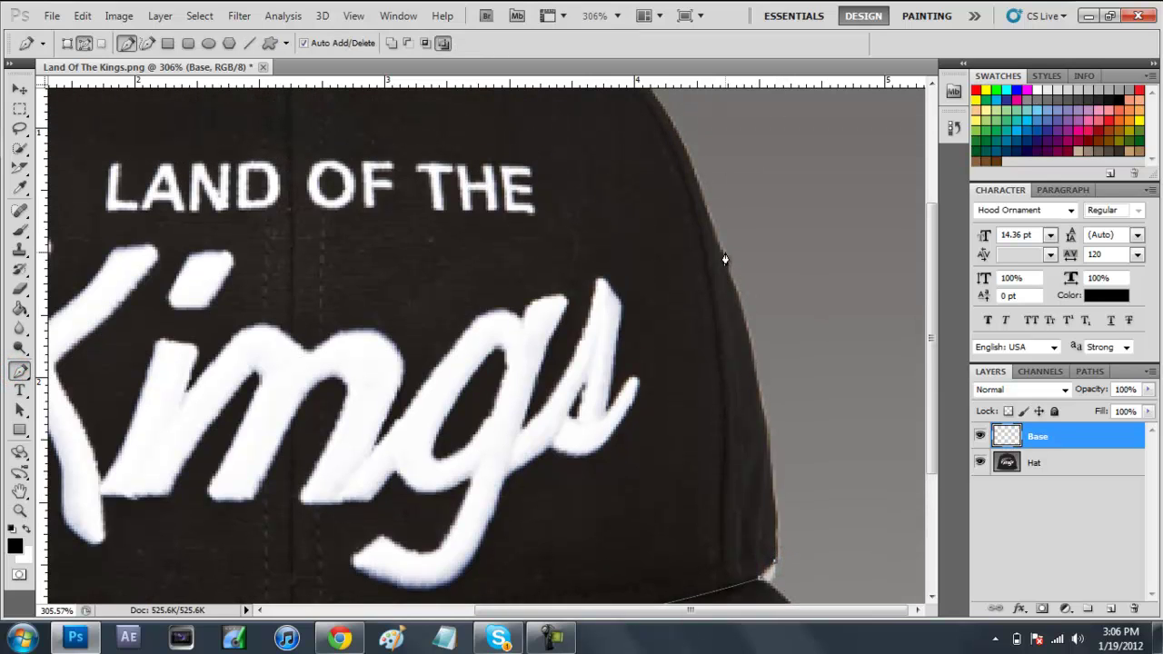
drag(718, 248, 668, 170)
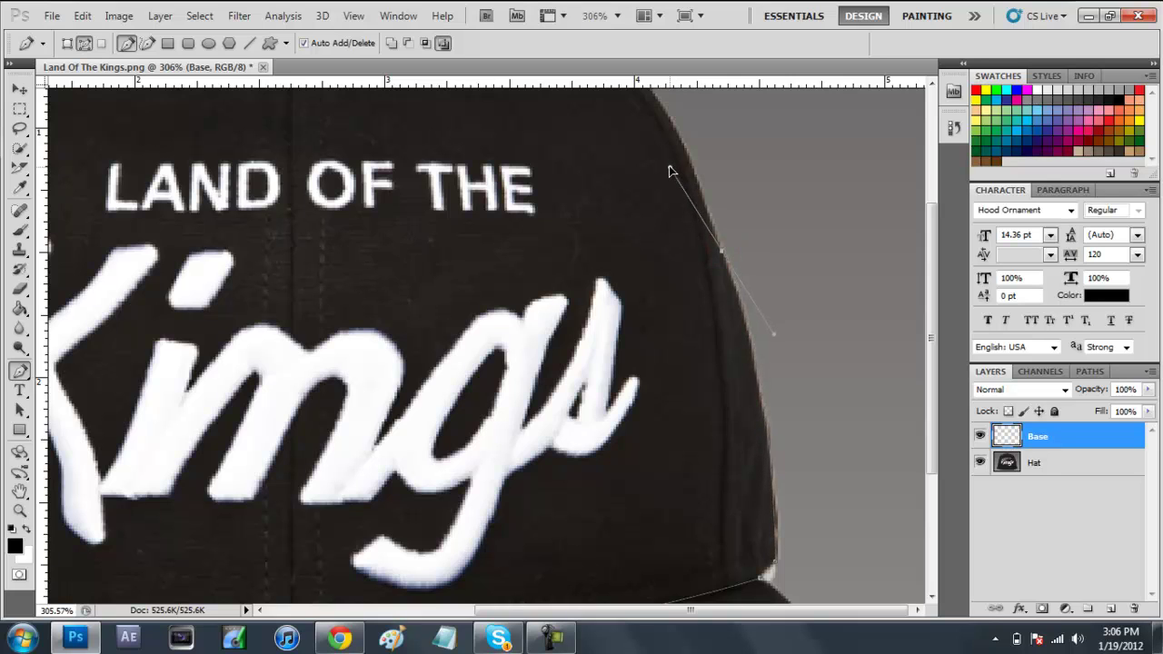
alt+click(723, 262)
Trace the crown's top edge and the top button with curved and corner anchors
scroll(649, 379, up, 5)
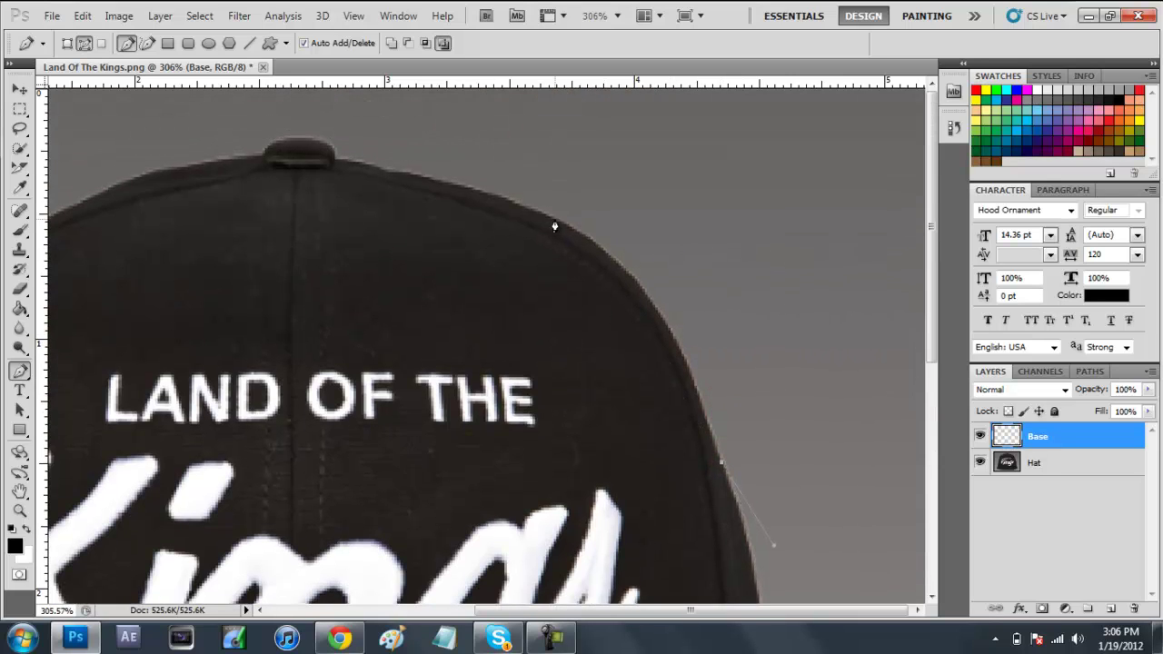
drag(548, 218, 417, 175)
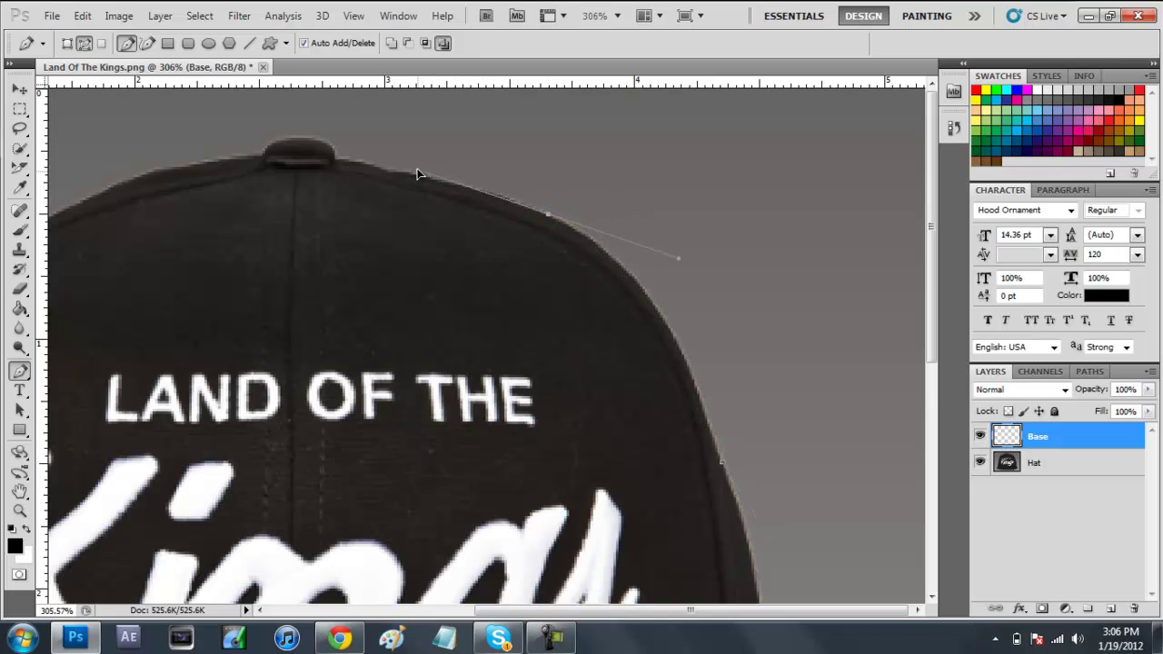
alt+click(548, 219)
drag(336, 160, 253, 154)
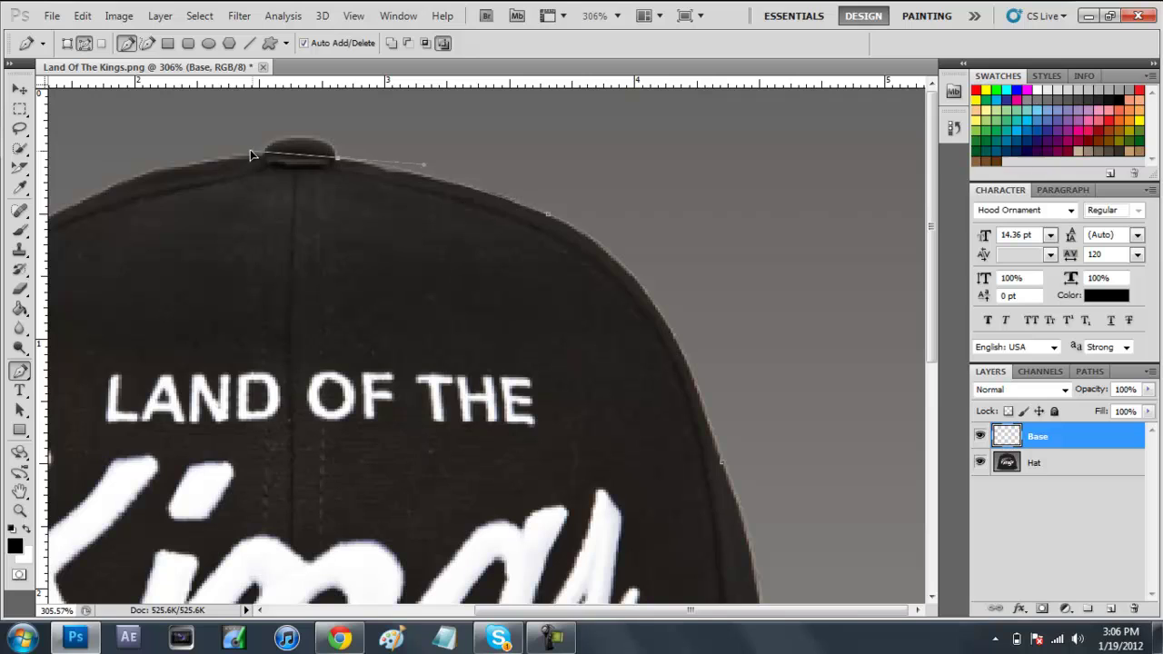
alt+click(337, 161)
drag(262, 161, 212, 195)
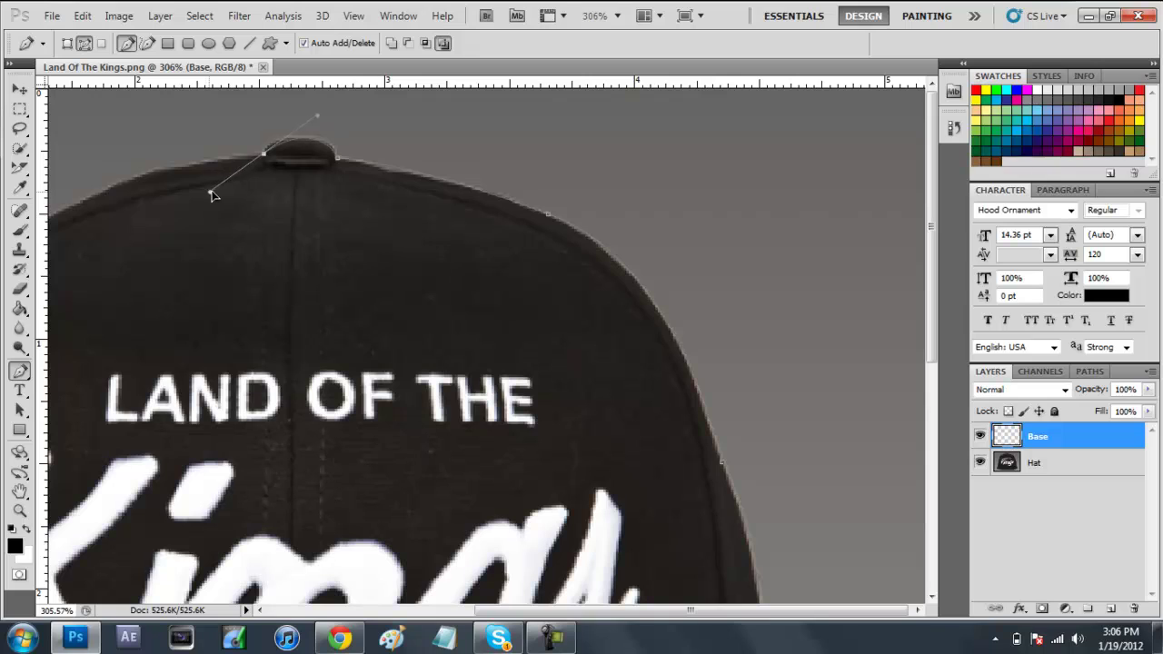
key(ctrl+z)
drag(306, 144, 288, 145)
alt+click(306, 139)
drag(261, 157, 261, 165)
alt+click(264, 154)
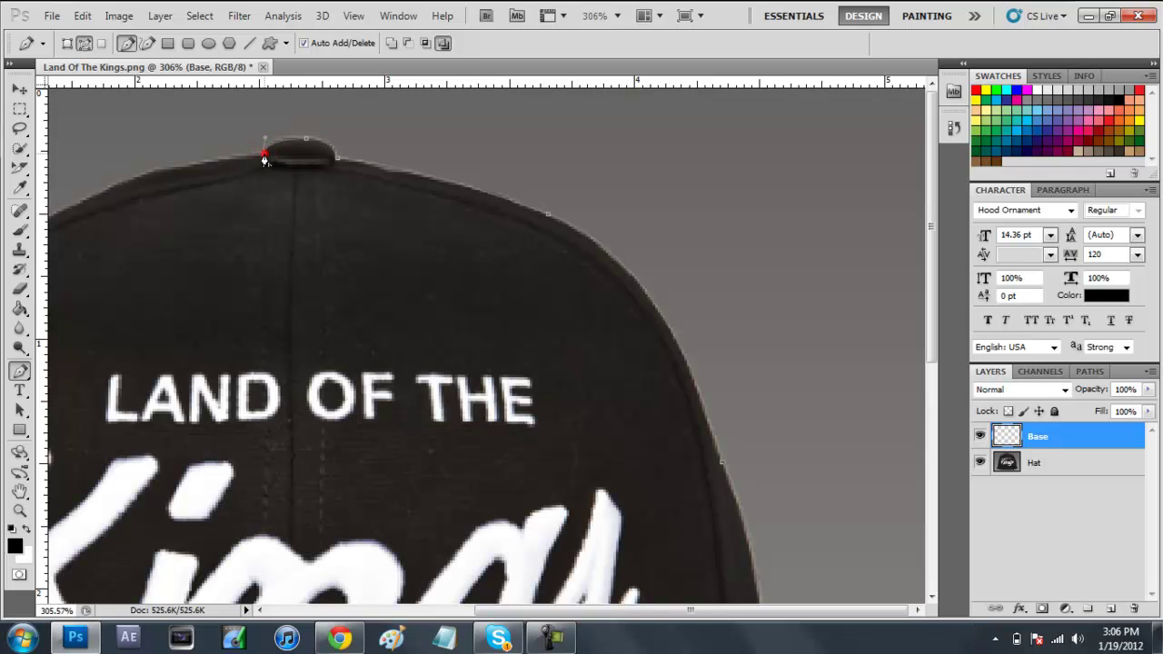
Curve the path down the crown's upper-left edge and close the crown outline
click(660, 610)
drag(661, 610, 553, 610)
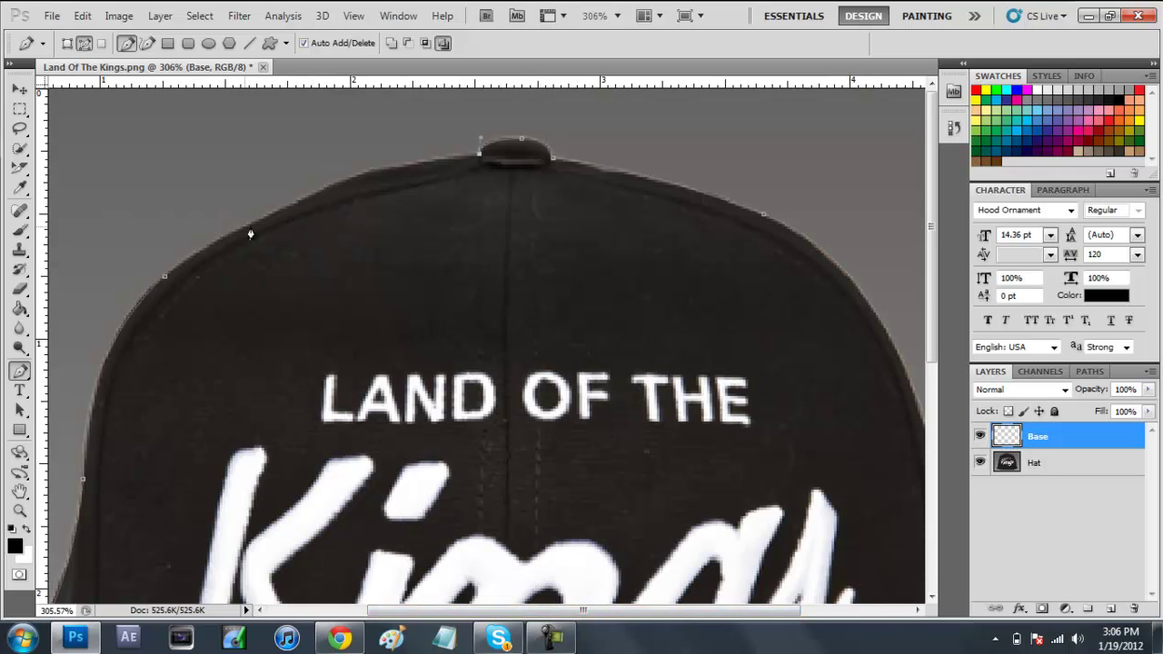
drag(165, 276, 84, 401)
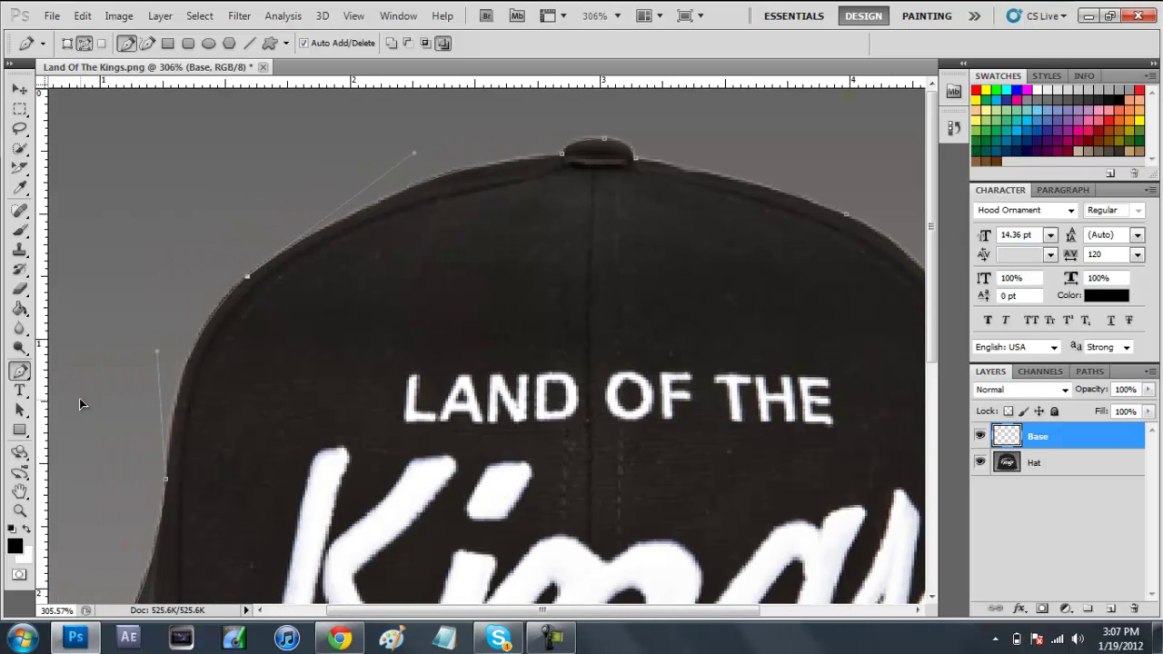
ctrl+click(79, 404)
click(20, 510)
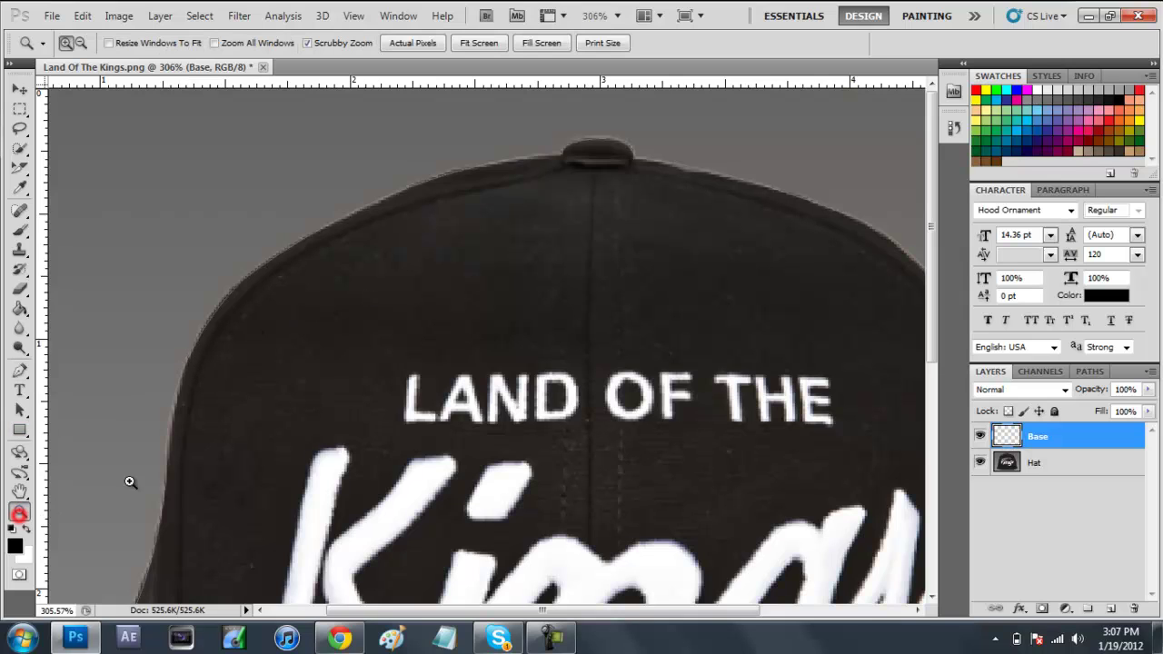
Use Fit on Screen to view the whole cap and review the closed crown path
right_click(450, 374)
click(461, 383)
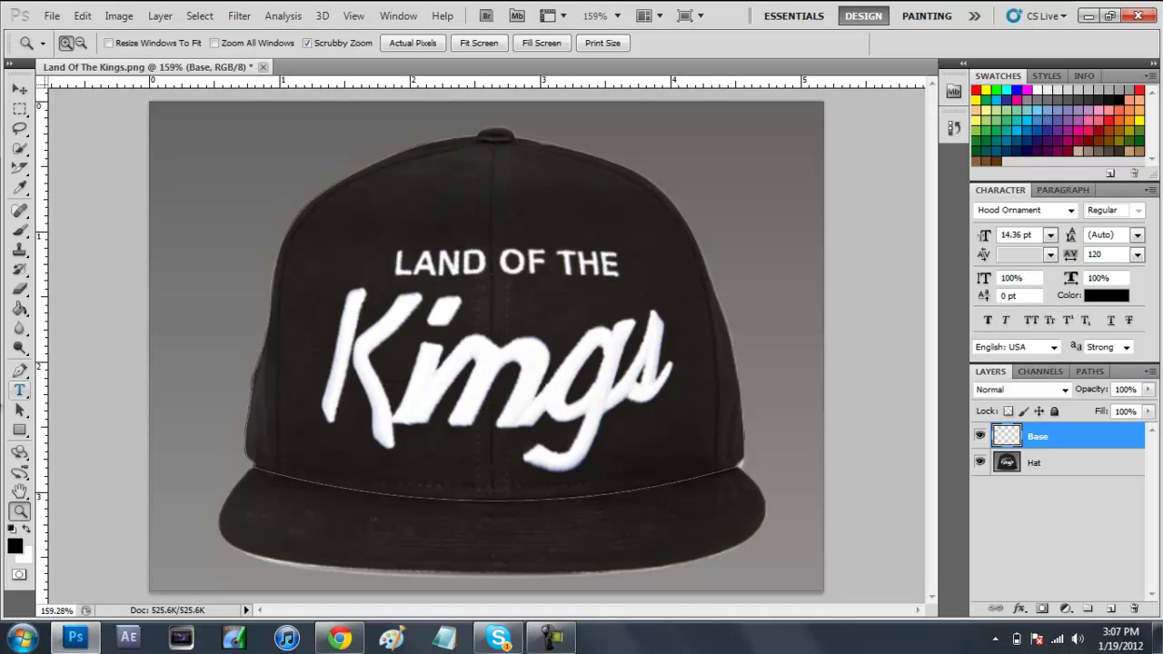
click(18, 371)
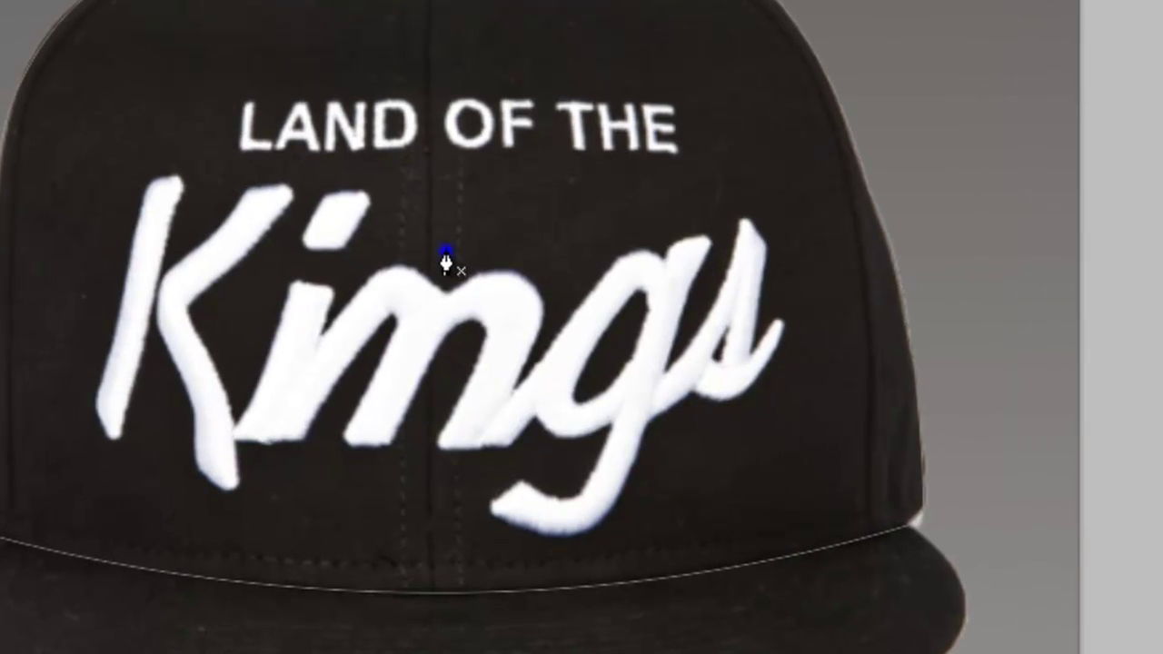
Fill the crown path with colour #000000 using Fill Path
right_click(446, 261)
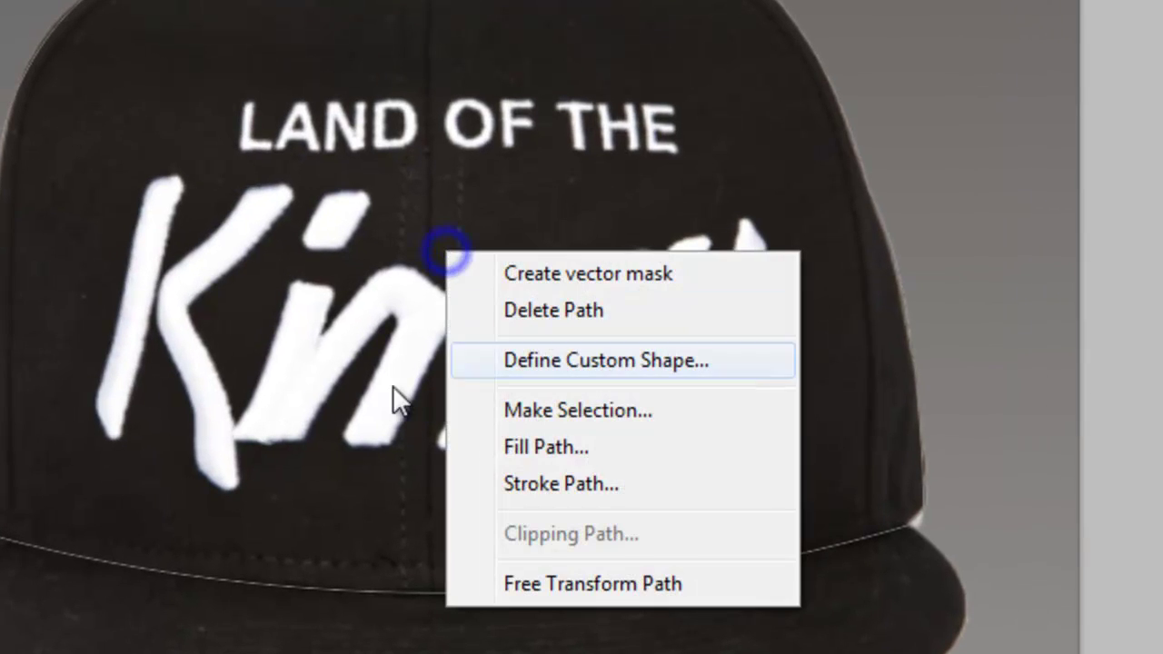
click(531, 455)
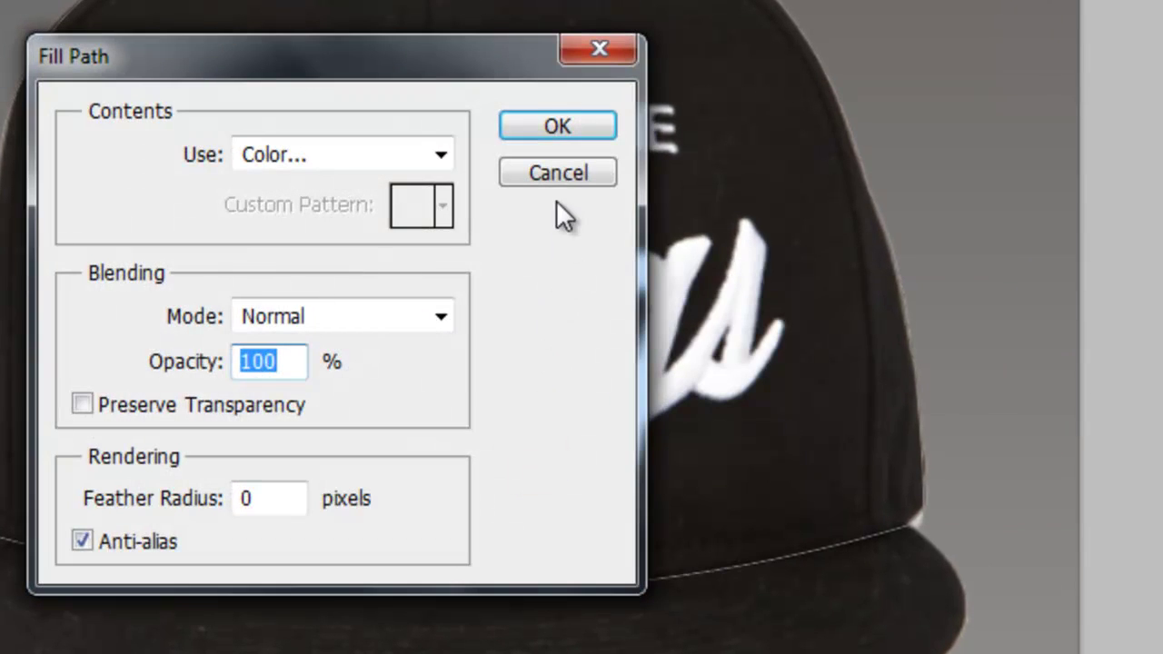
click(274, 166)
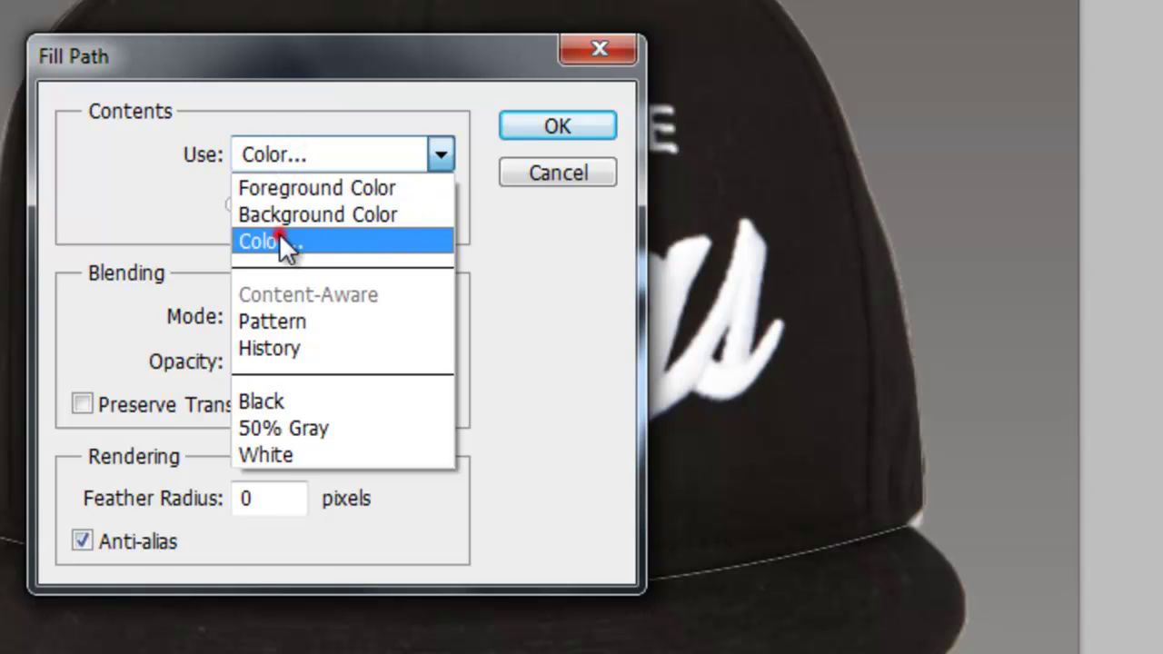
click(279, 234)
drag(0, 54, 0, 271)
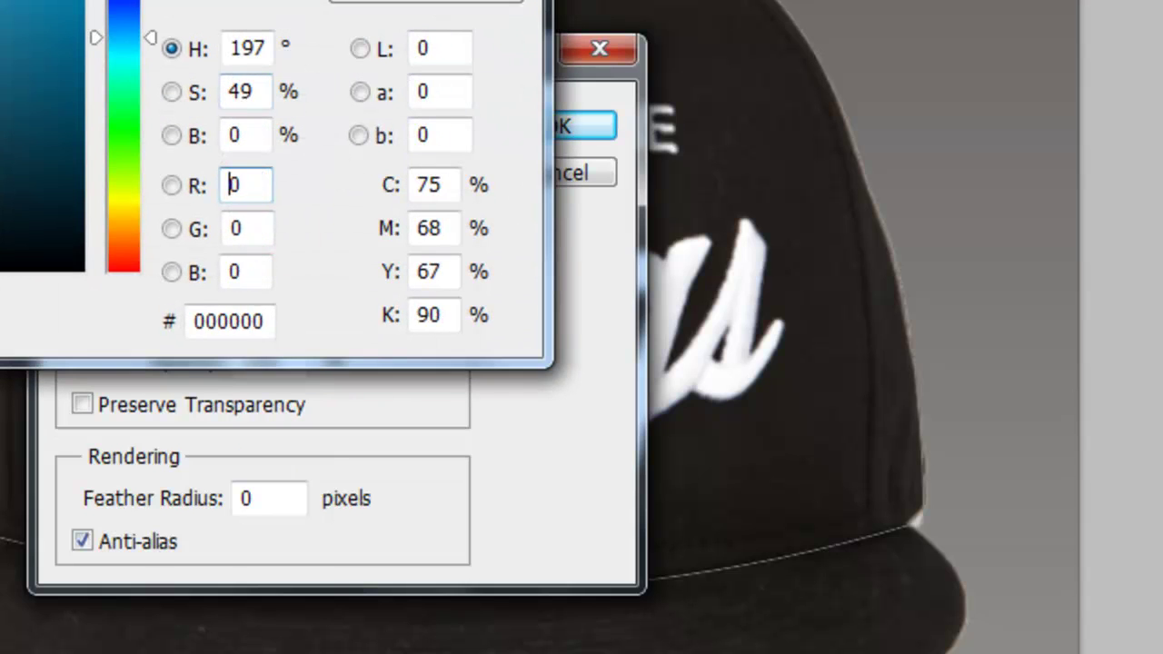
key(Return)
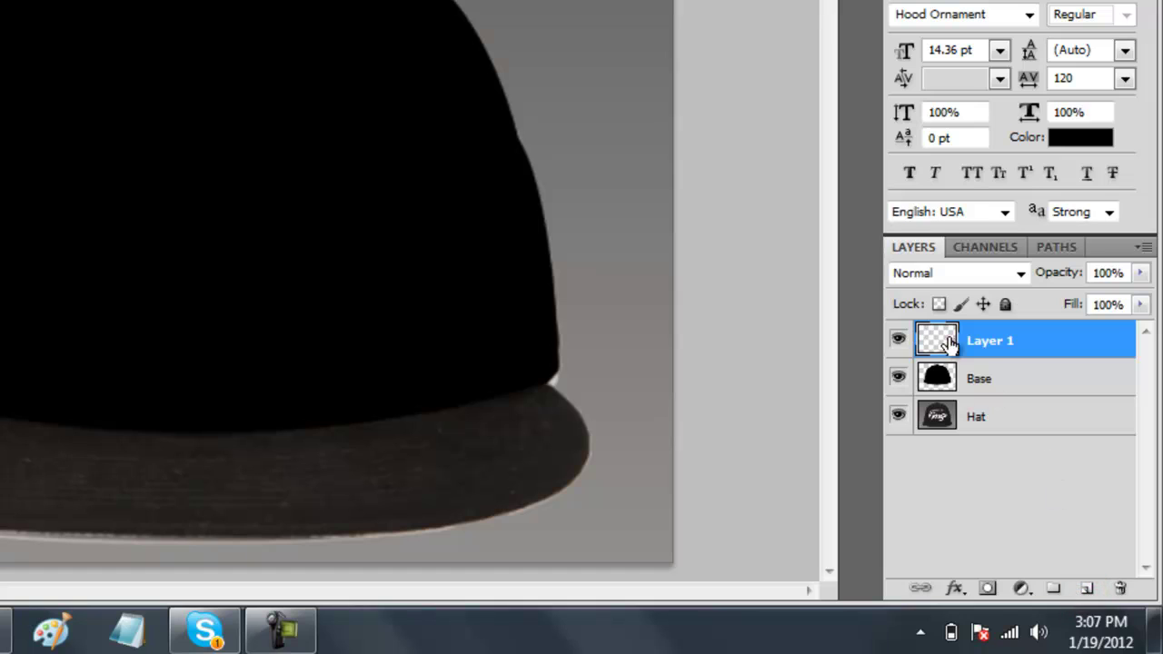
Rename Layer 1 to 'Bill' and hide the black Base layer so the cap photo shows
double_click(988, 341)
text(Bill)
click(1108, 466)
click(1006, 379)
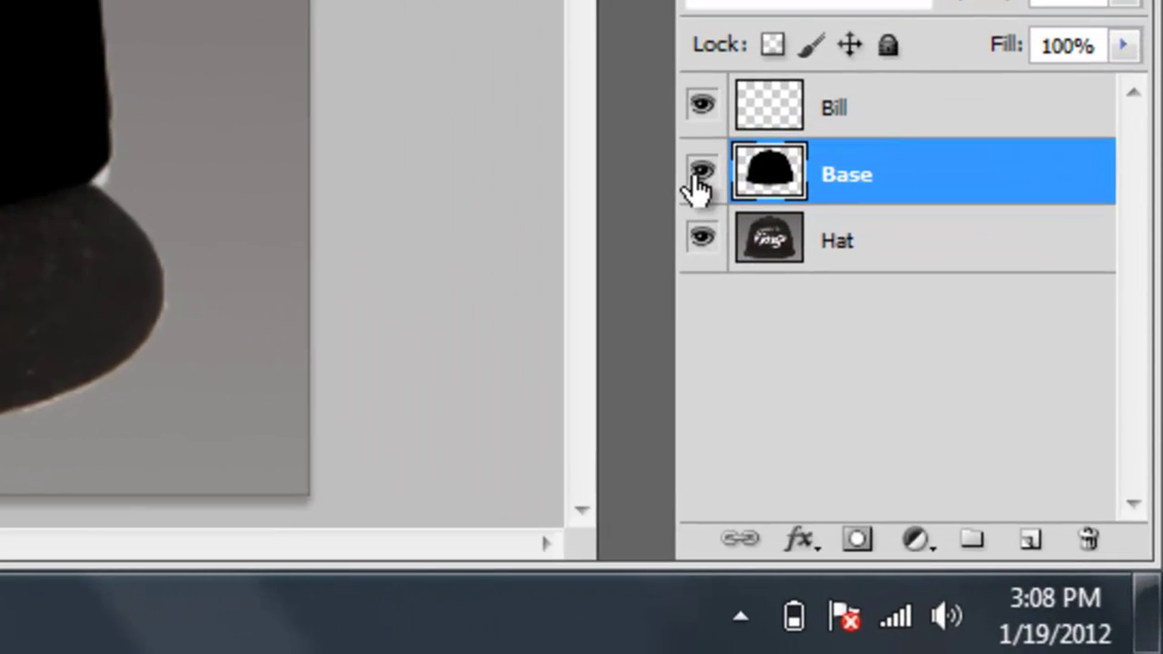
click(861, 344)
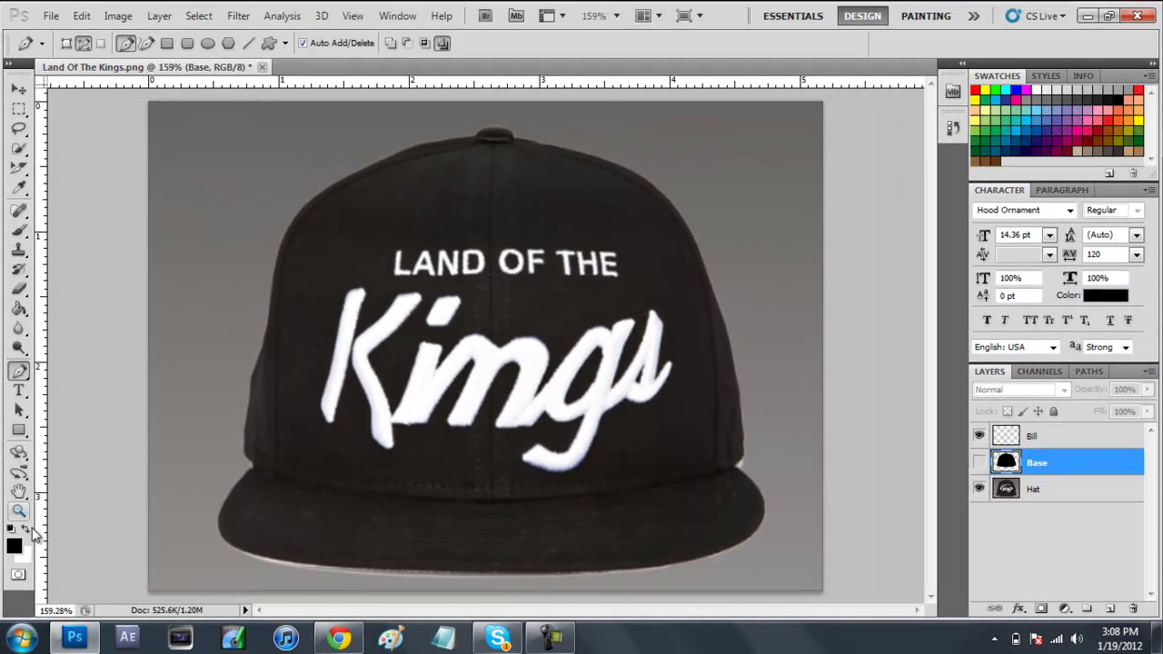
Zoom in and trace the brim path from its left end to its right end and lower corners
click(18, 511)
click(281, 488)
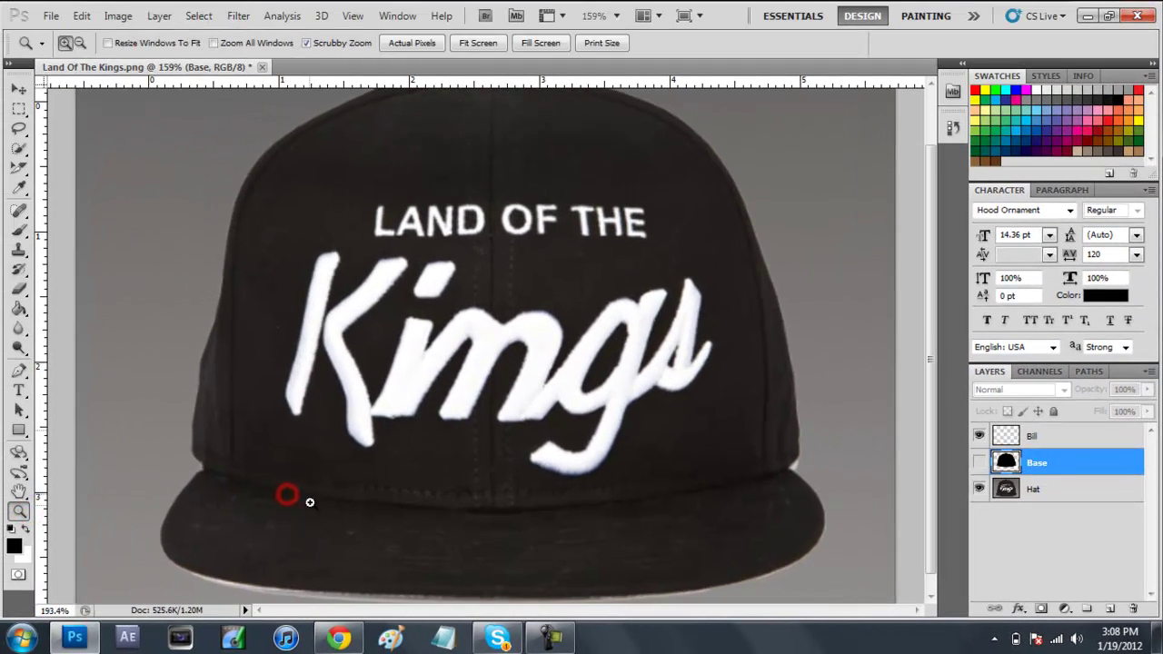
click(19, 370)
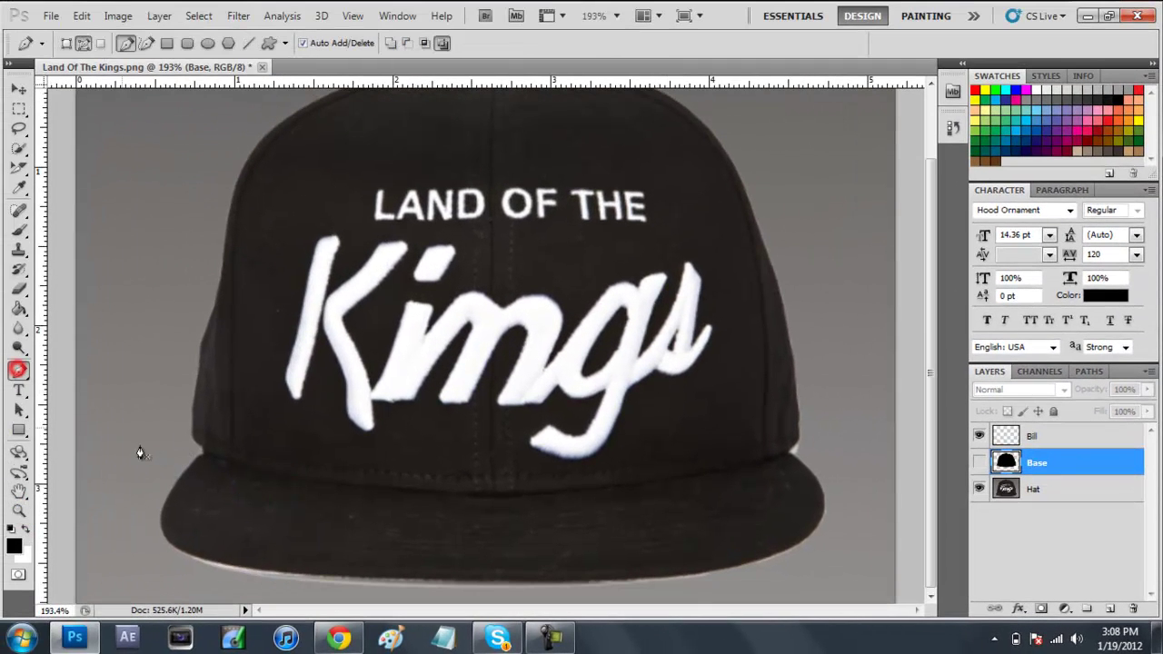
click(201, 453)
drag(788, 451, 1075, 350)
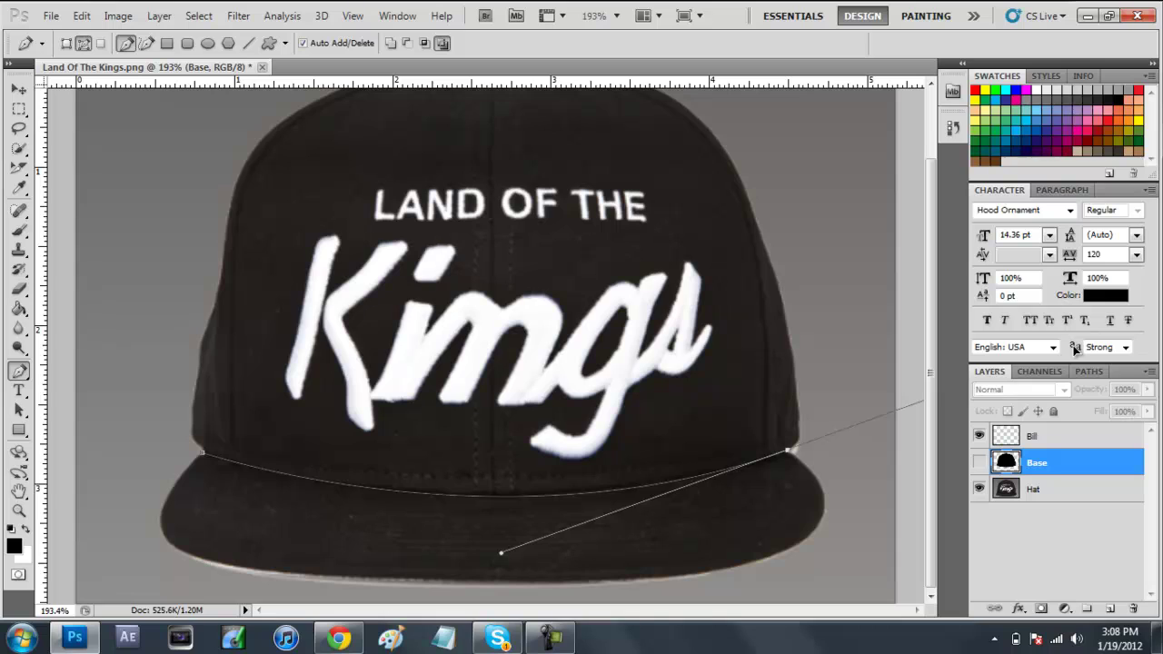
alt+click(789, 453)
drag(769, 563, 651, 602)
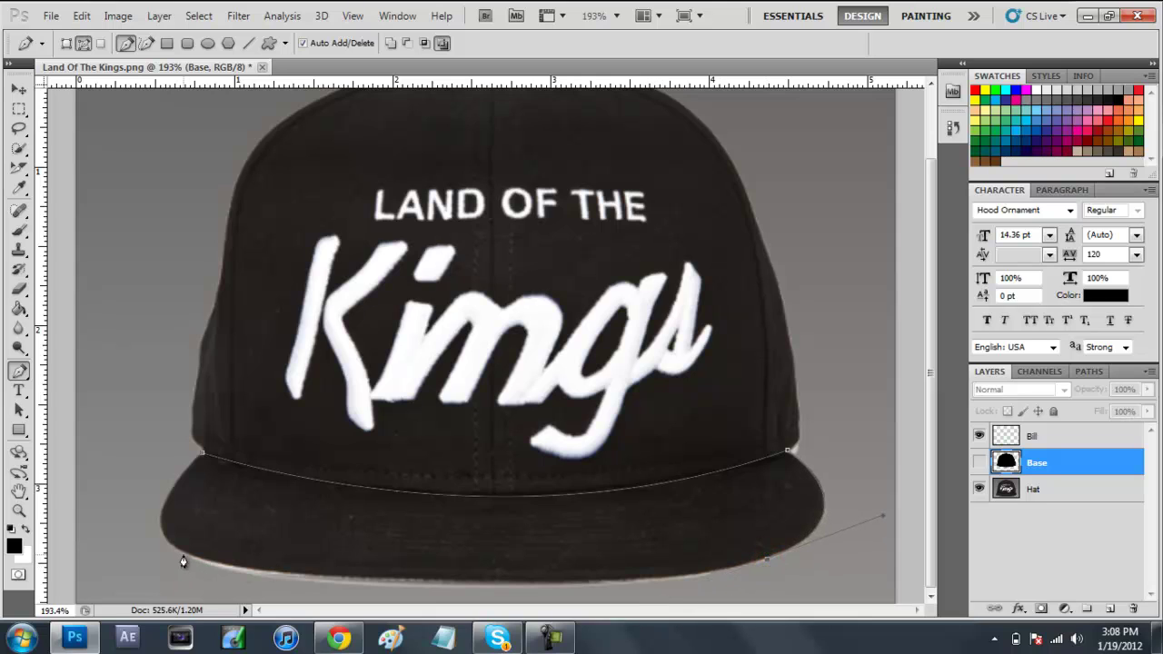
drag(183, 553, 3, 493)
Reframe the view and curve the path along the brim's bottom-left edge and top-left corner
click(18, 510)
drag(515, 371, 529, 405)
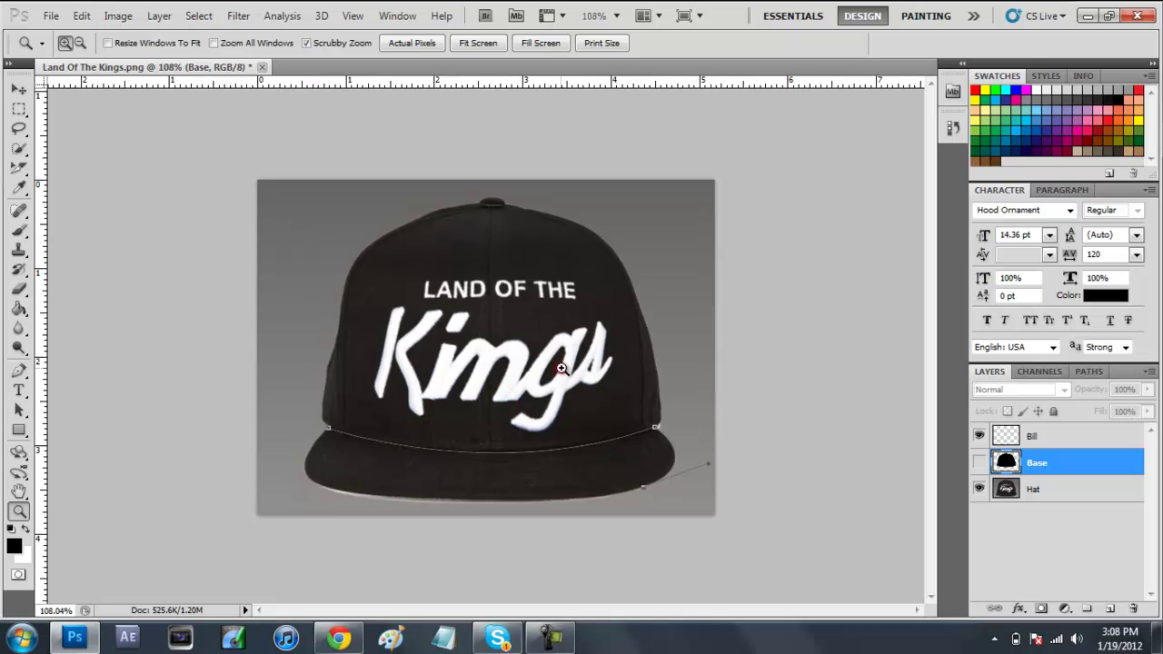
drag(563, 368, 754, 446)
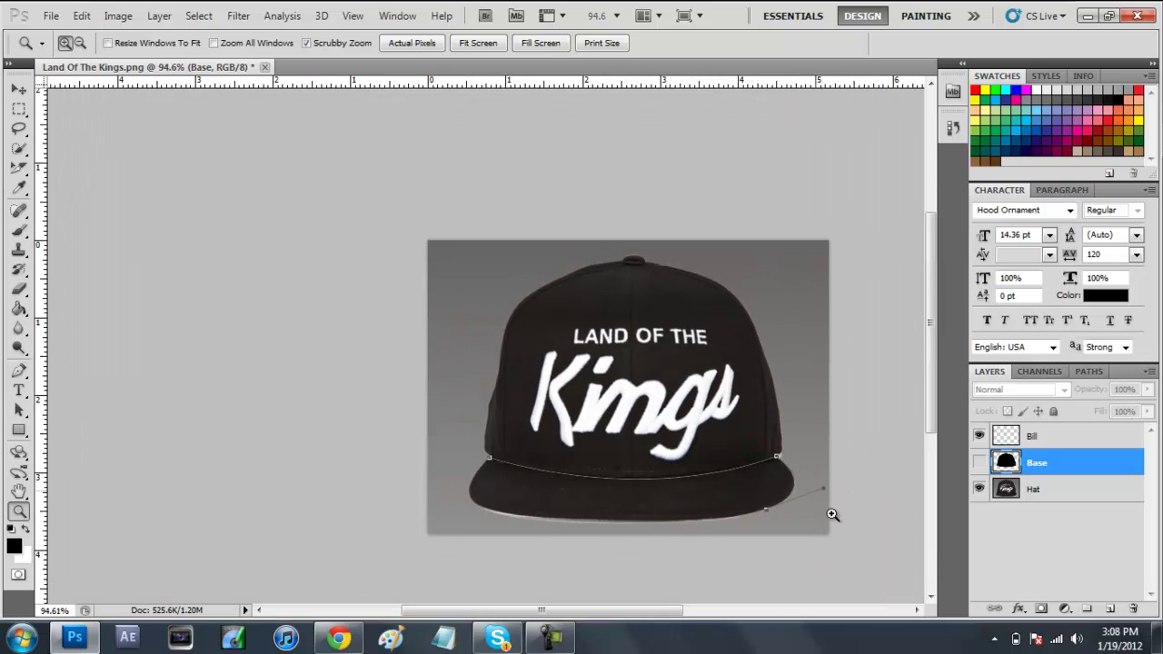
drag(836, 527, 863, 501)
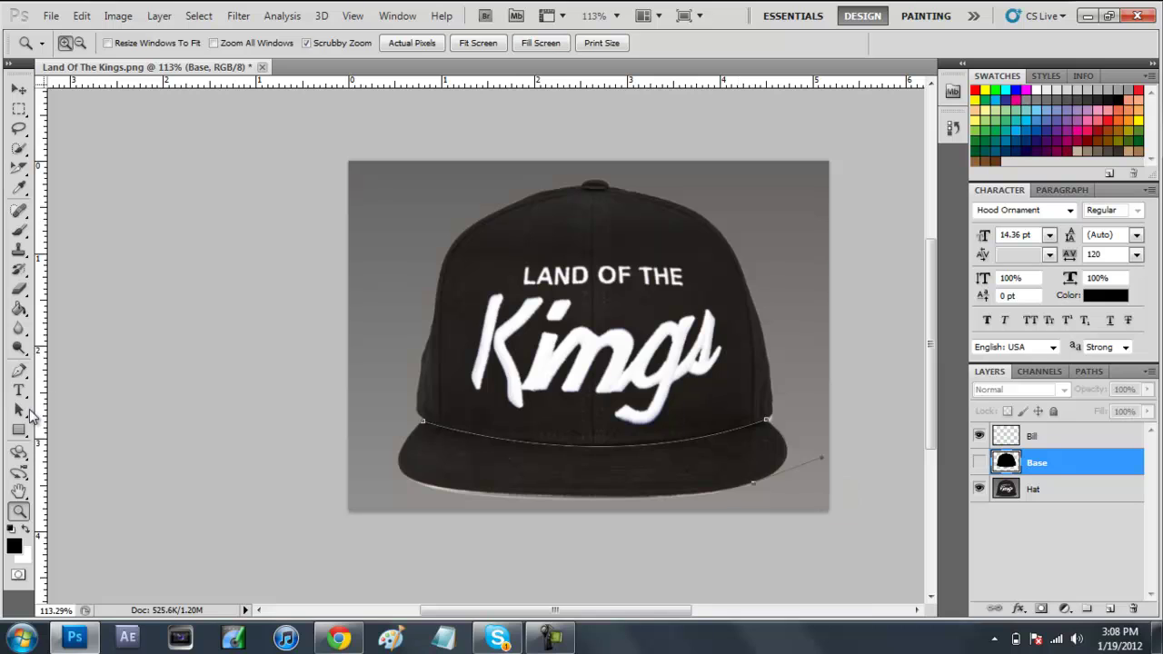
click(19, 371)
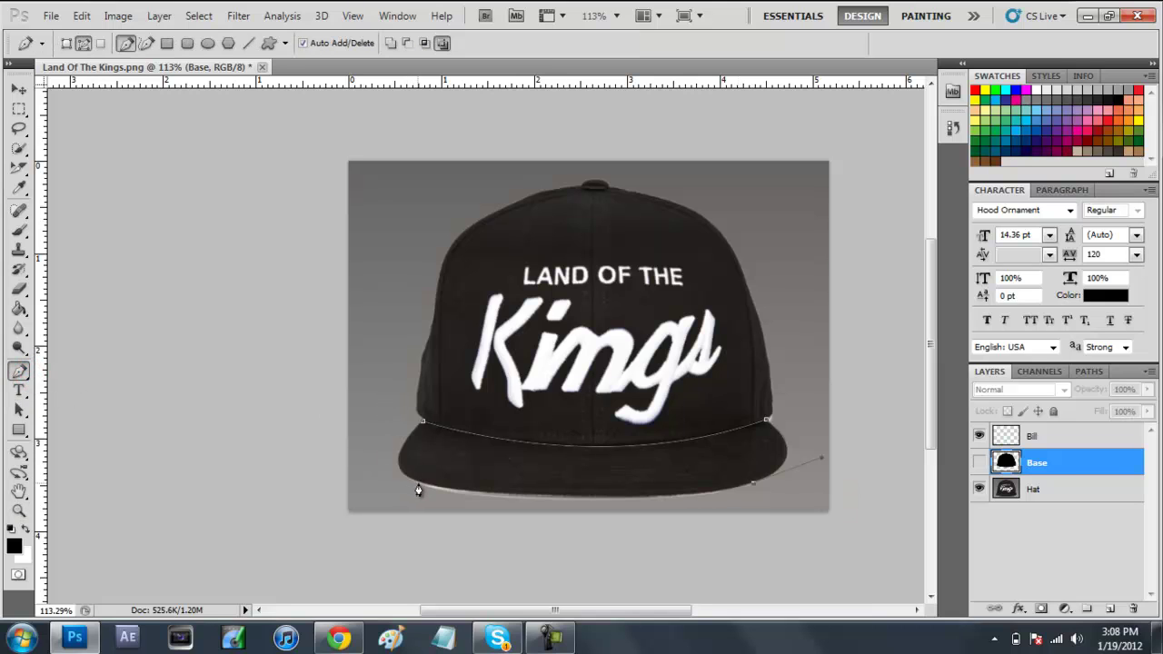
drag(423, 484, 227, 448)
alt+click(423, 485)
drag(425, 429, 479, 376)
Fill the brim path with black on the Bill layer and make the Base layer visible again
right_click(603, 469)
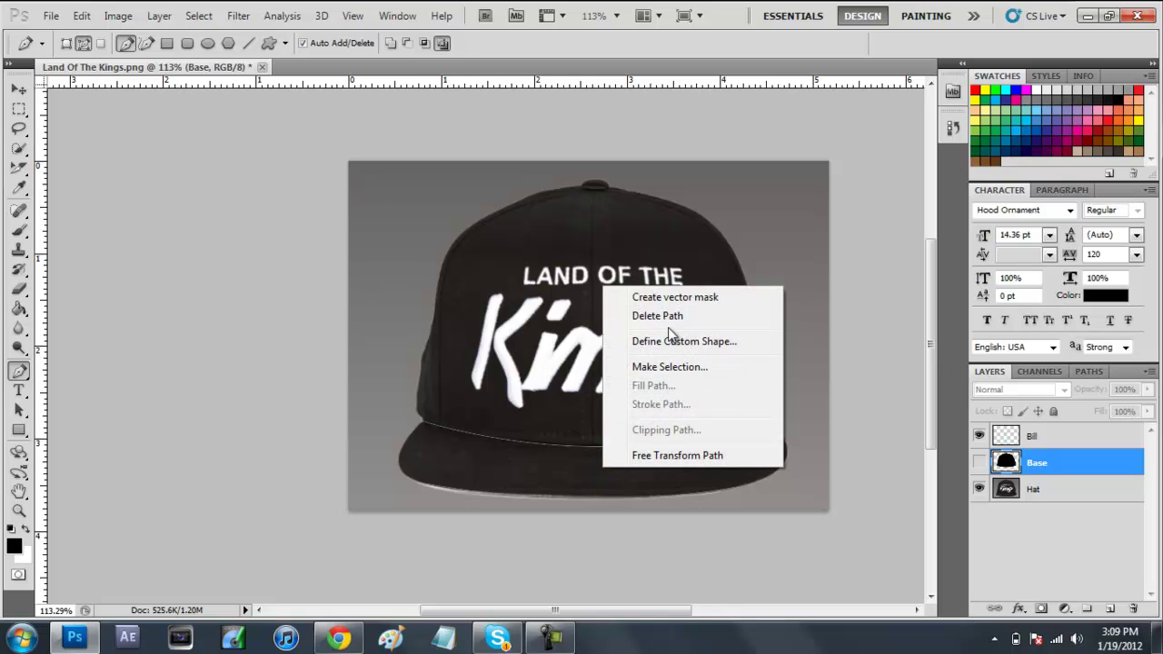
click(535, 456)
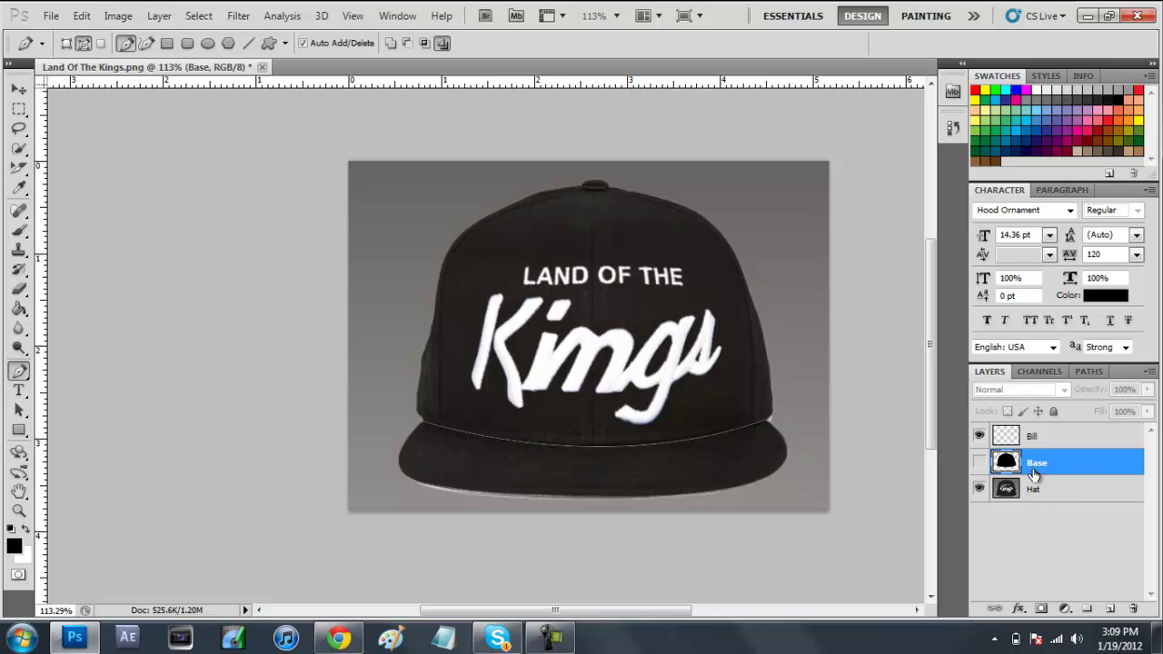
click(1052, 446)
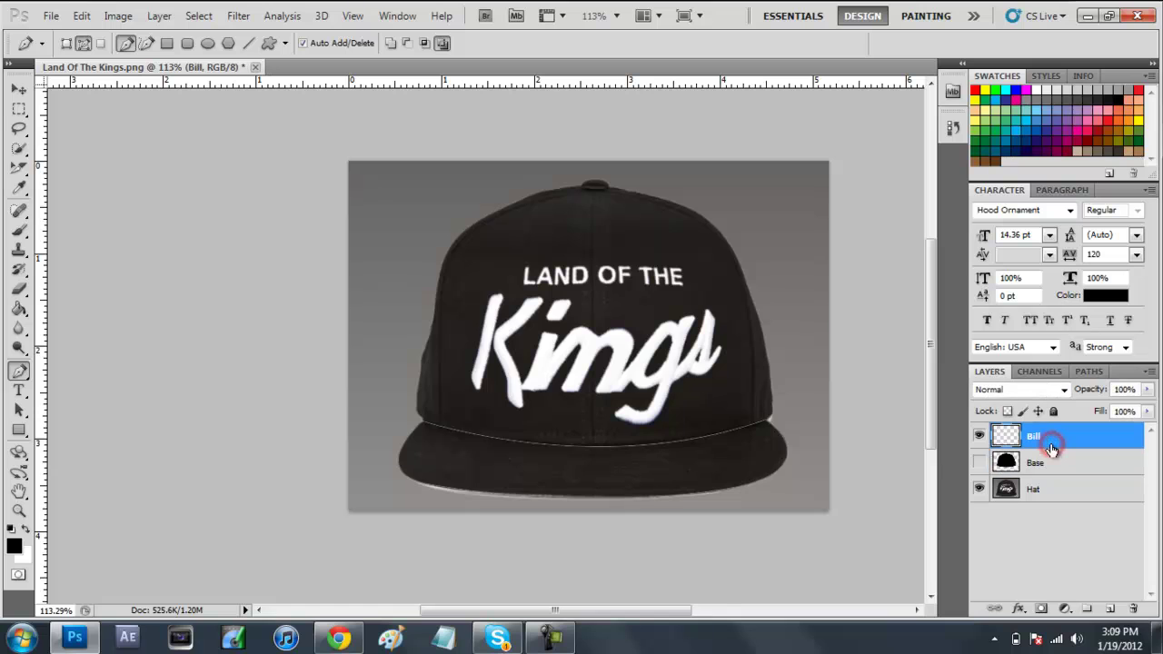
right_click(600, 477)
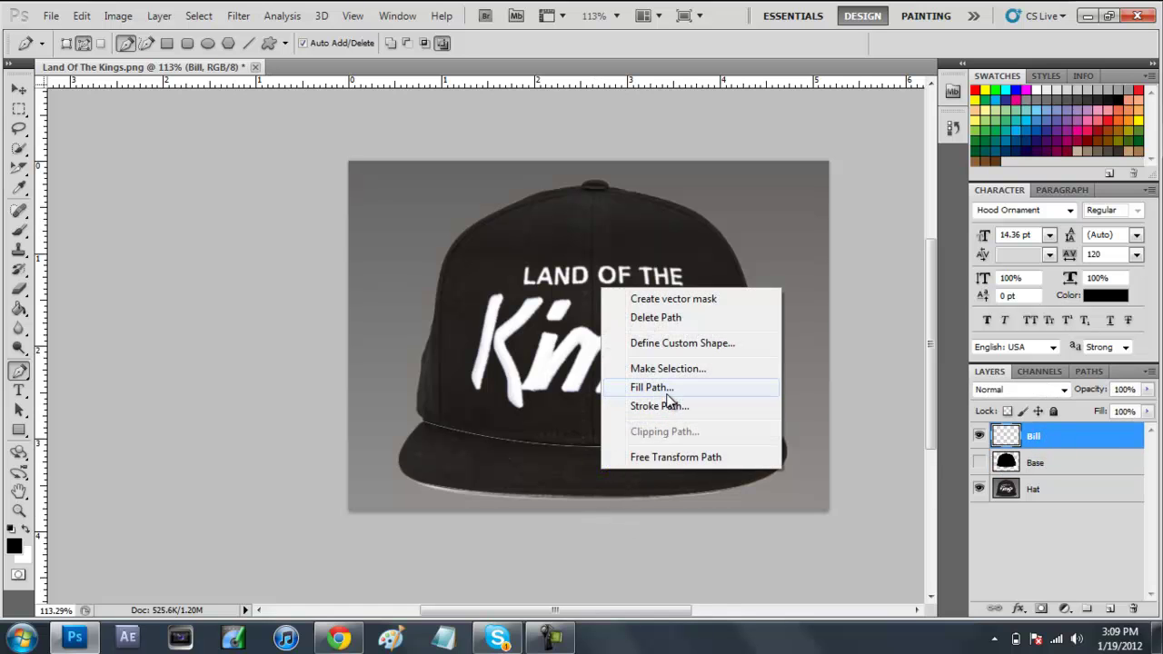
click(666, 384)
click(550, 264)
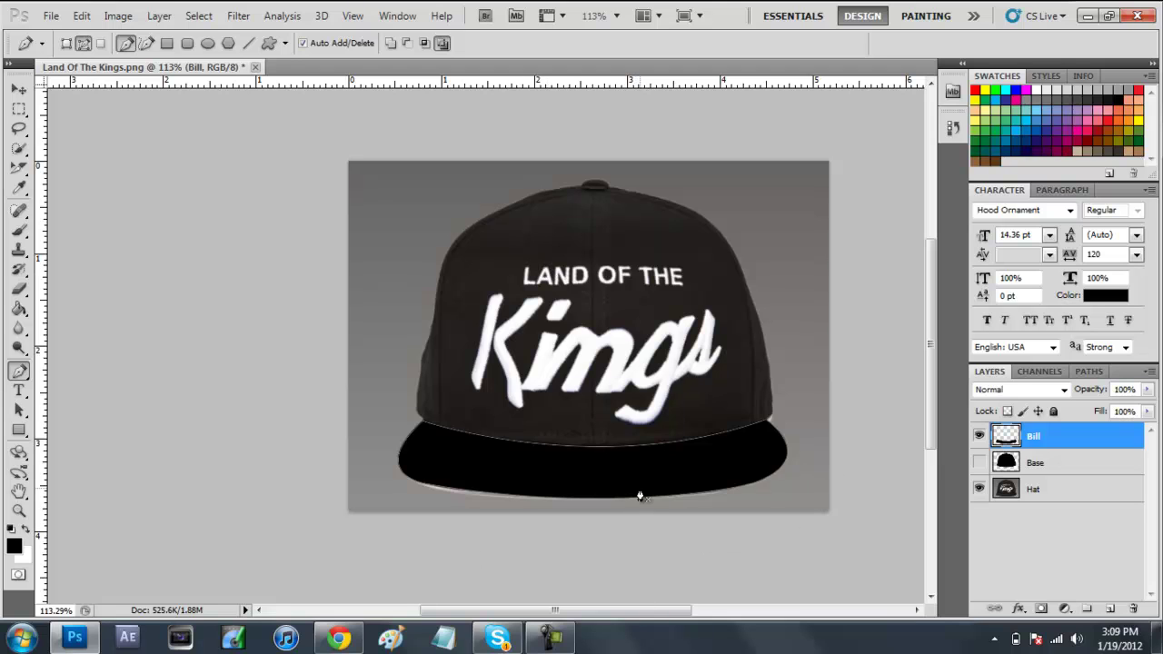
click(979, 464)
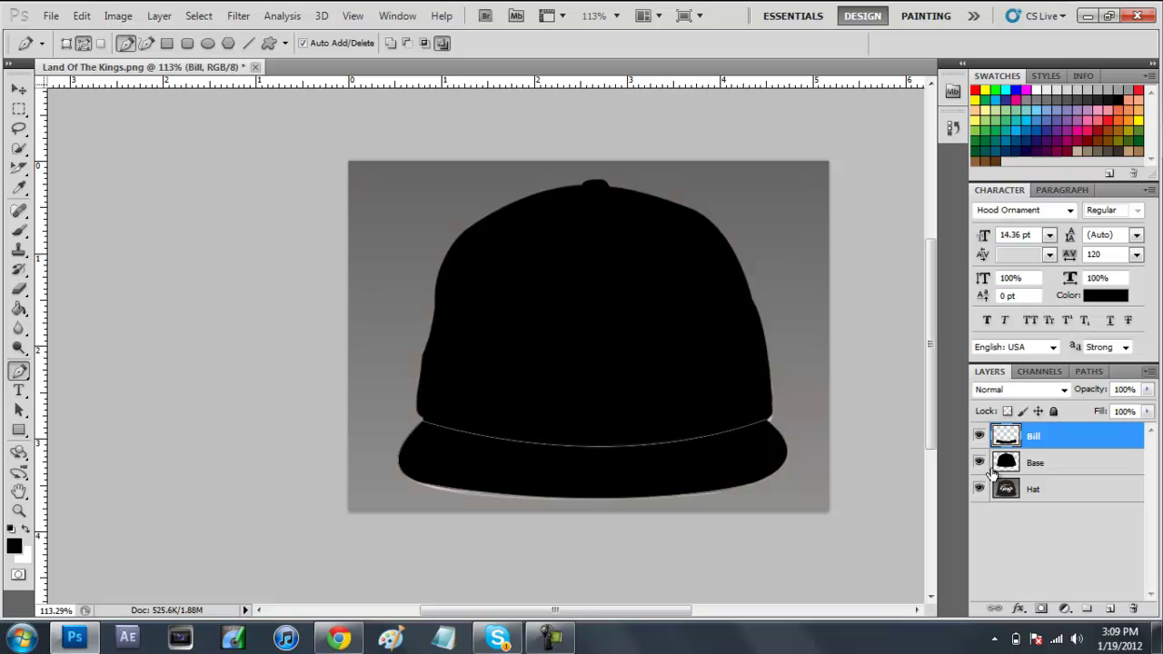
Hide the Base and Bill layers and delete the brim path
click(979, 462)
click(979, 437)
right_click(660, 455)
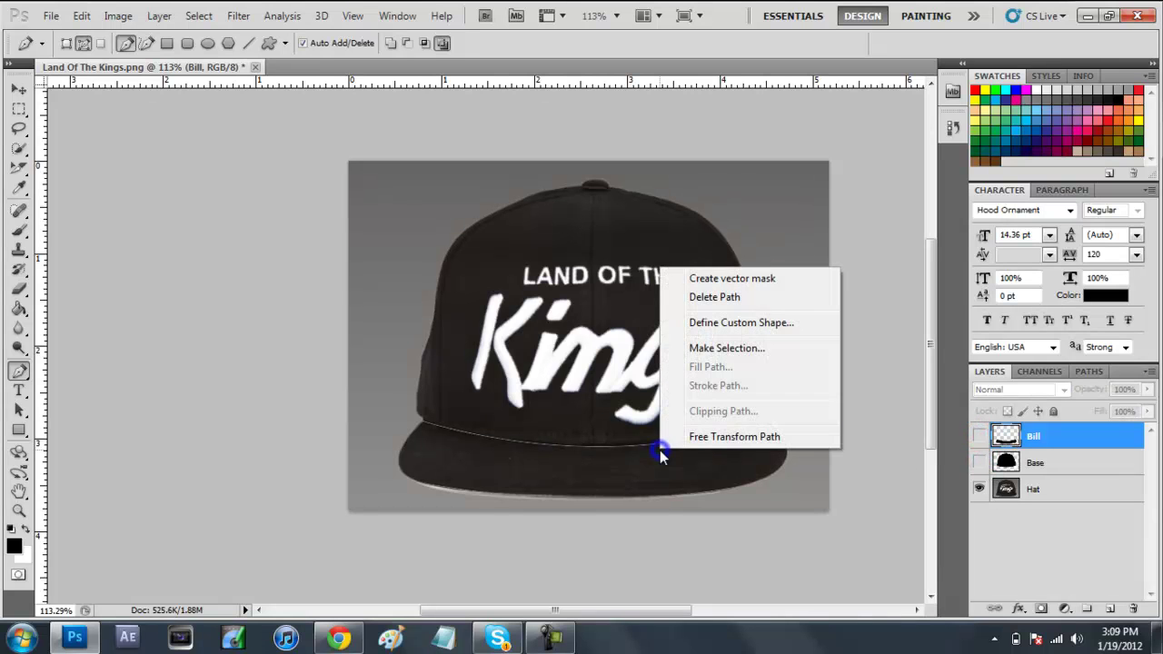
click(714, 297)
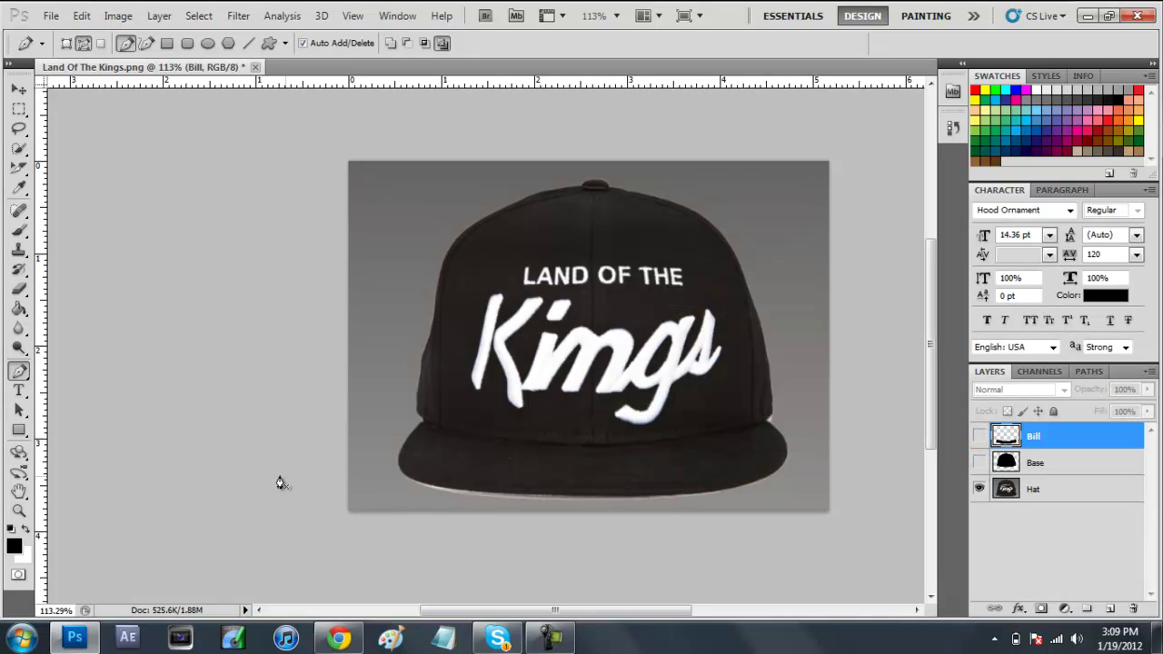
Zoom in on the lettering and add a new layer named 'Land Of The'
click(18, 511)
click(691, 275)
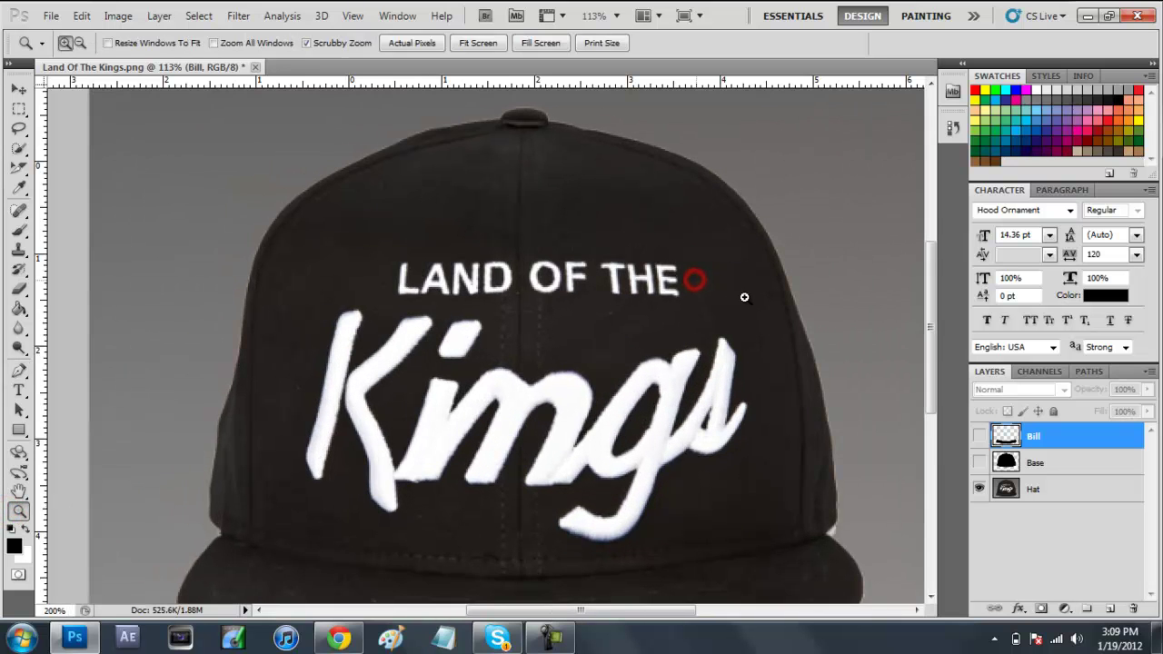
drag(459, 301, 473, 283)
drag(804, 268, 845, 294)
drag(645, 397, 581, 395)
drag(660, 427, 472, 307)
scroll(473, 308, down, 2)
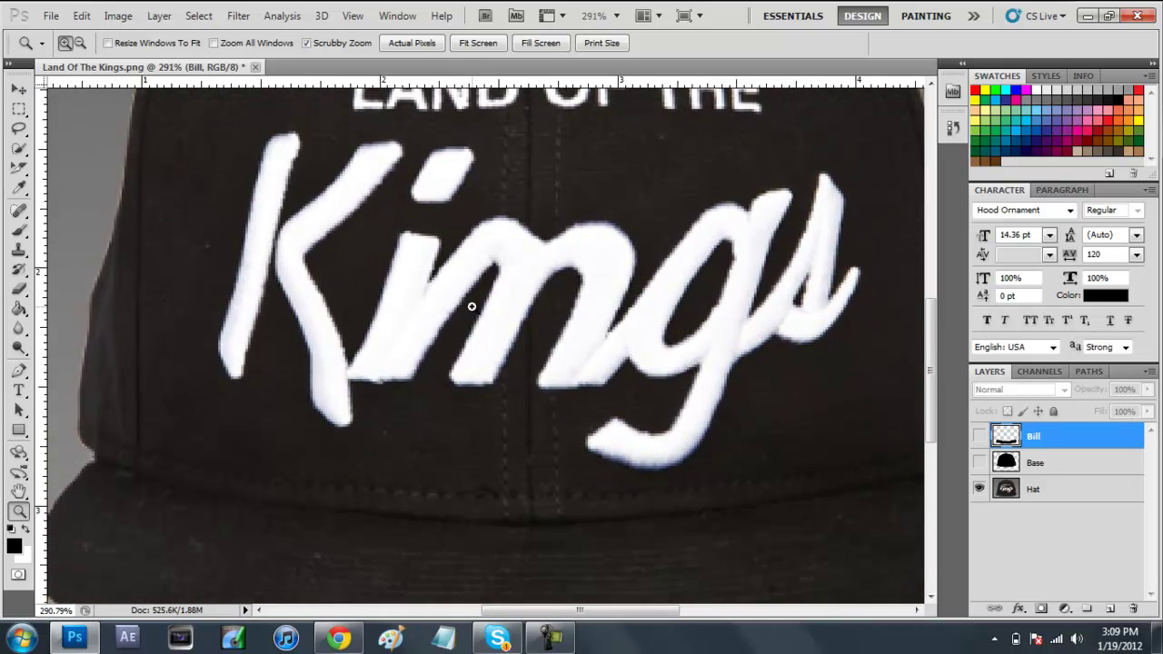
scroll(472, 305, up, 3)
click(1110, 608)
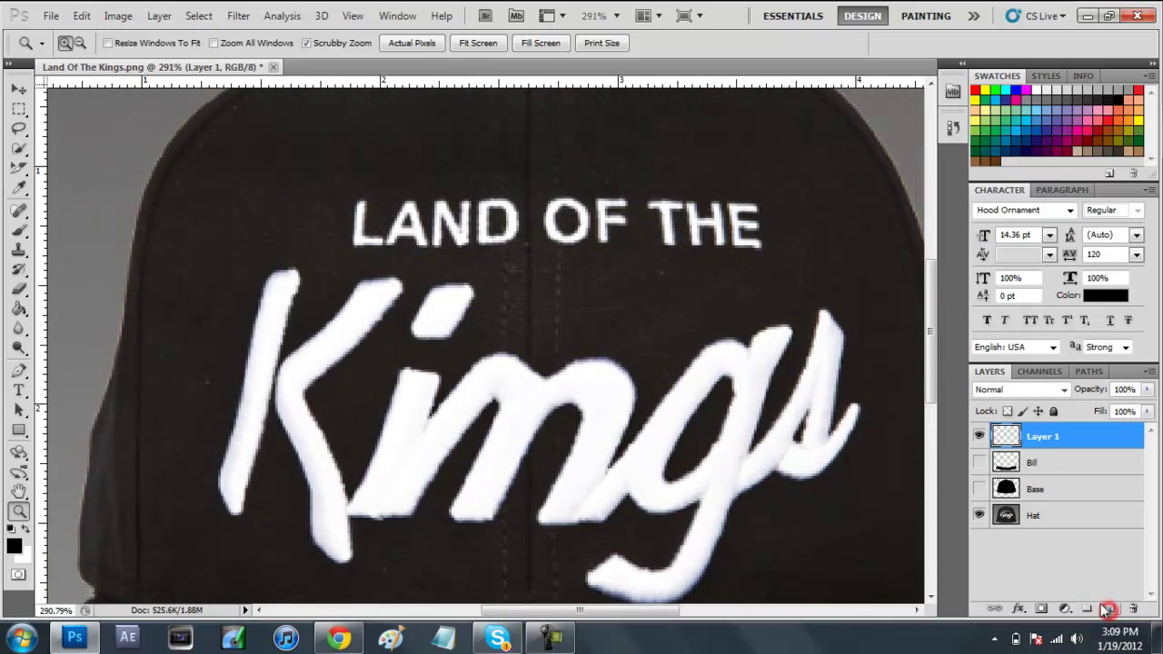
double_click(1040, 437)
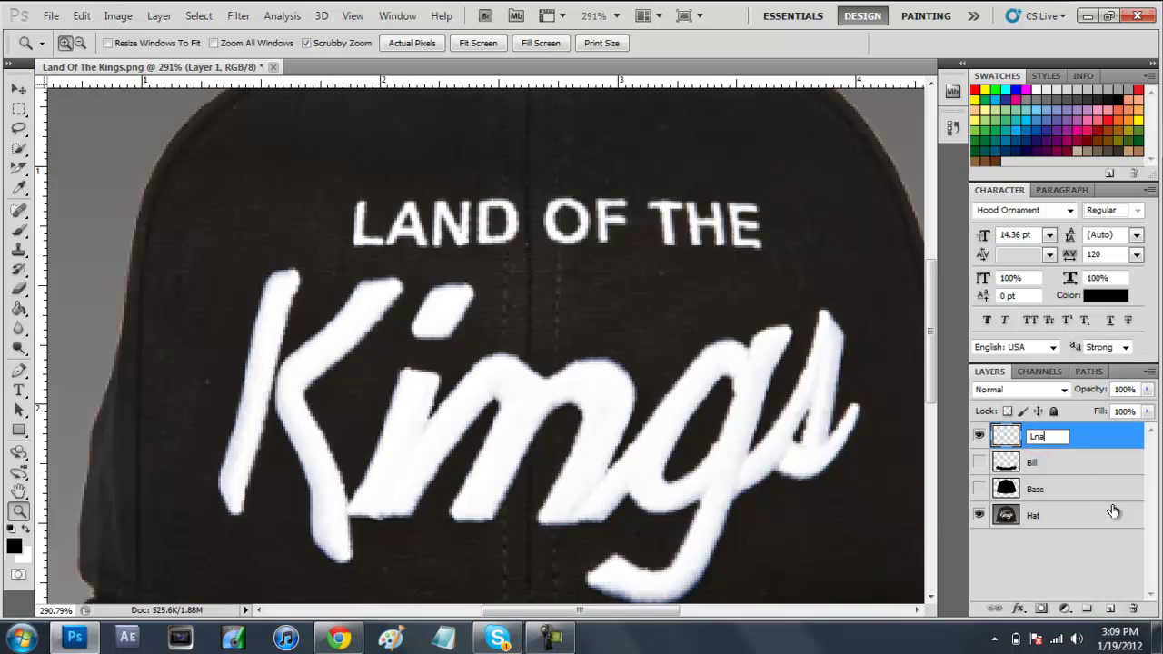
text(Land Of The)
key(Return)
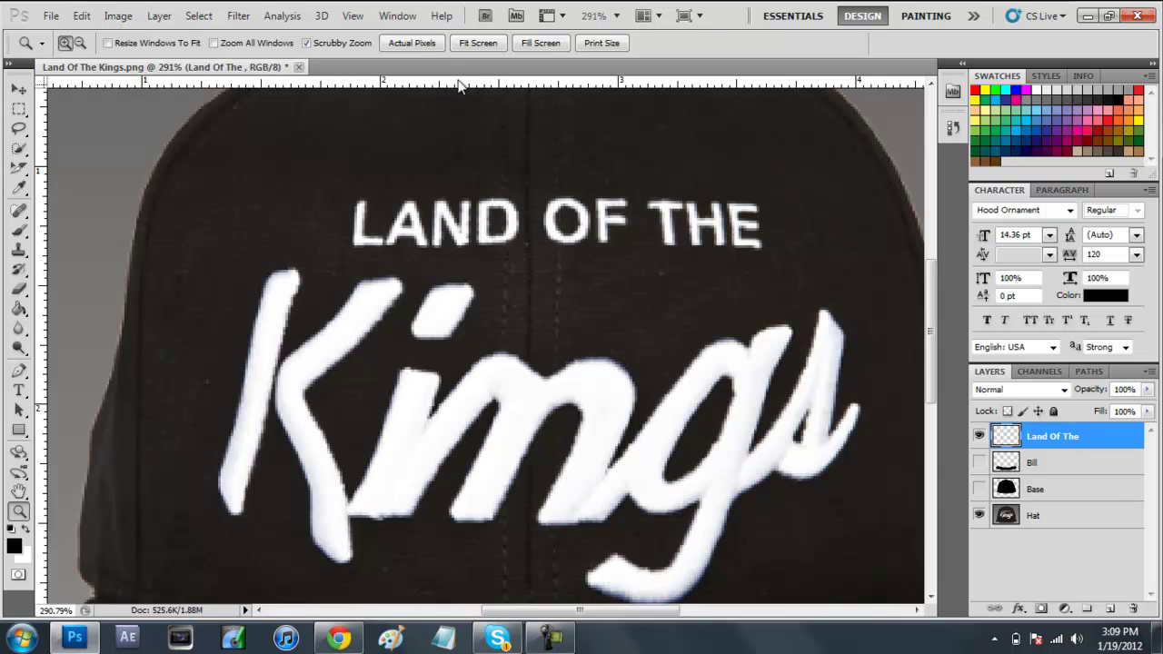
Zoom in on LAND and trace a closed path around the letter L
drag(398, 236, 390, 248)
click(18, 371)
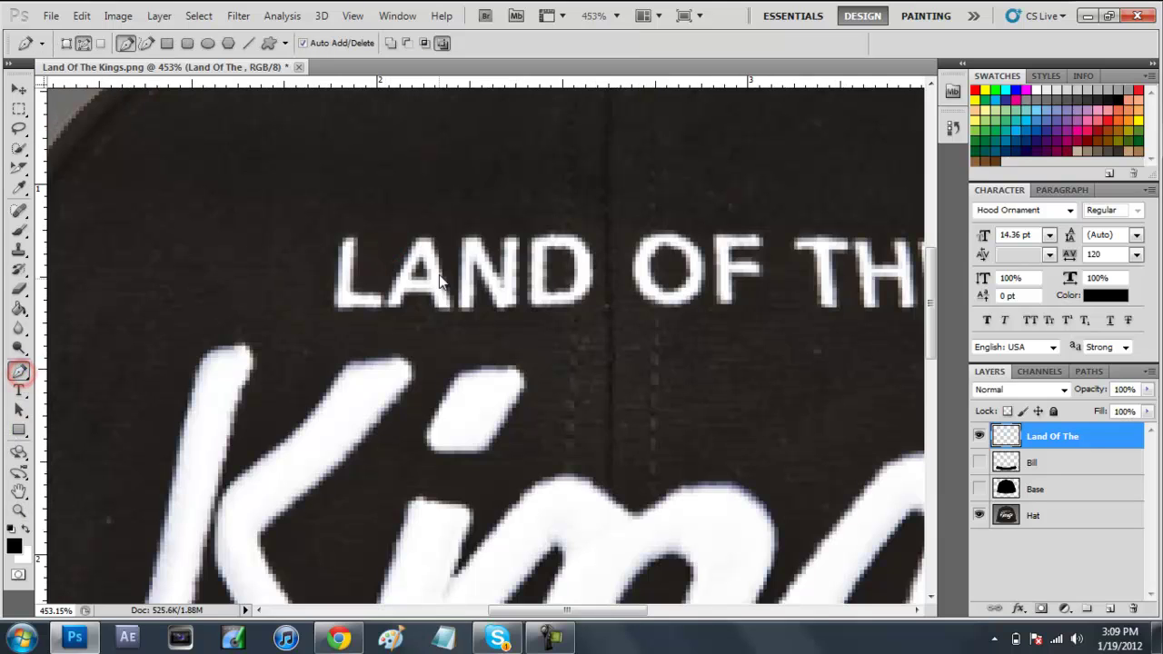
click(340, 244)
click(380, 299)
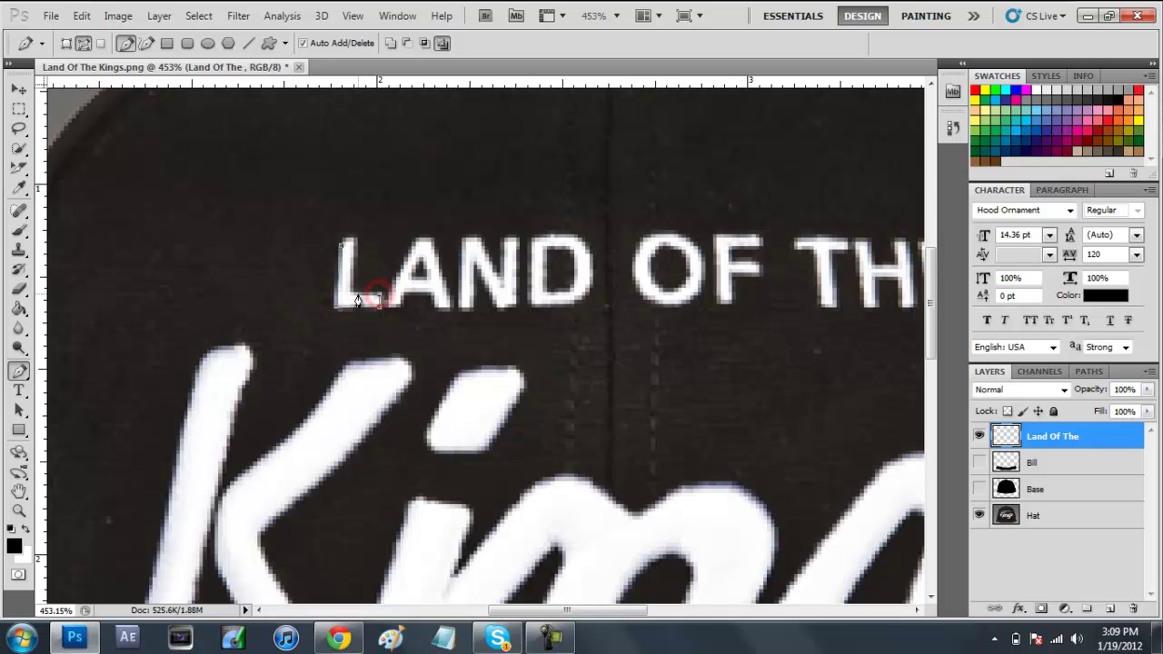
click(344, 244)
Fill the L path with custom white, then begin tracing the letter A
right_click(344, 300)
click(391, 395)
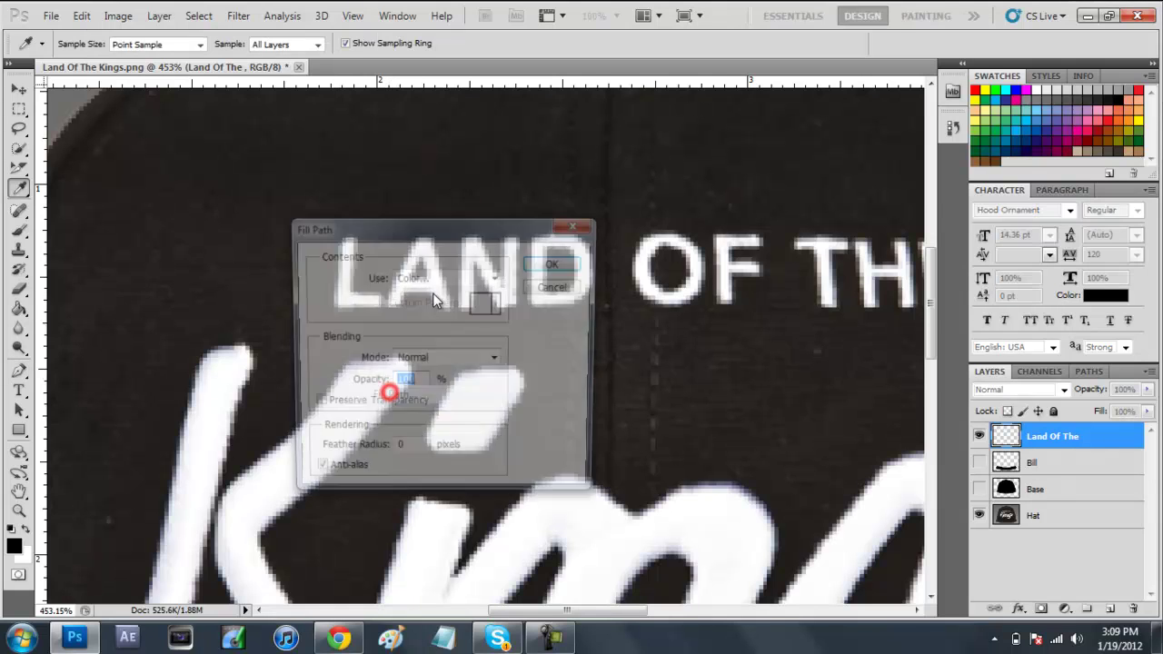
click(486, 279)
click(429, 320)
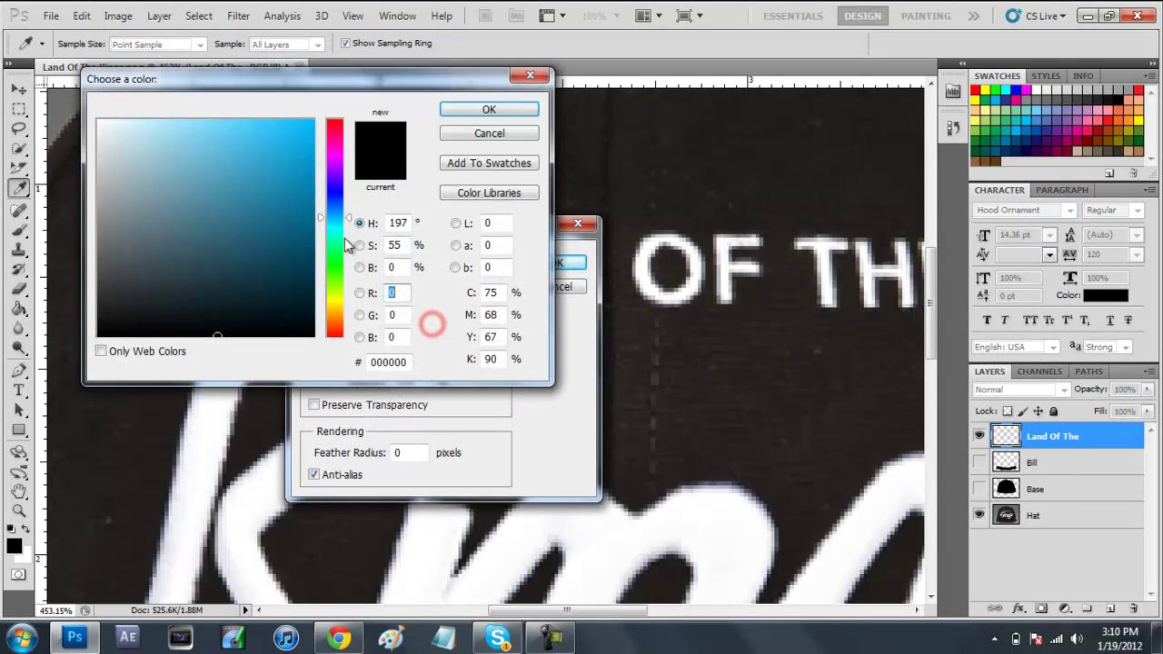
click(478, 110)
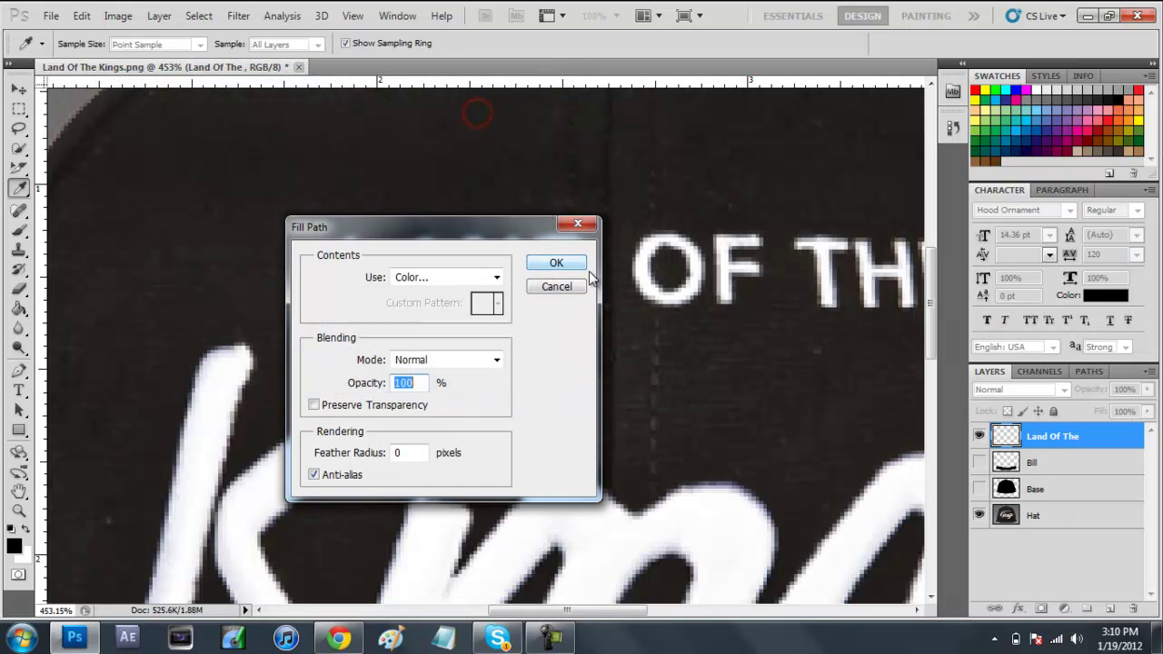
click(574, 263)
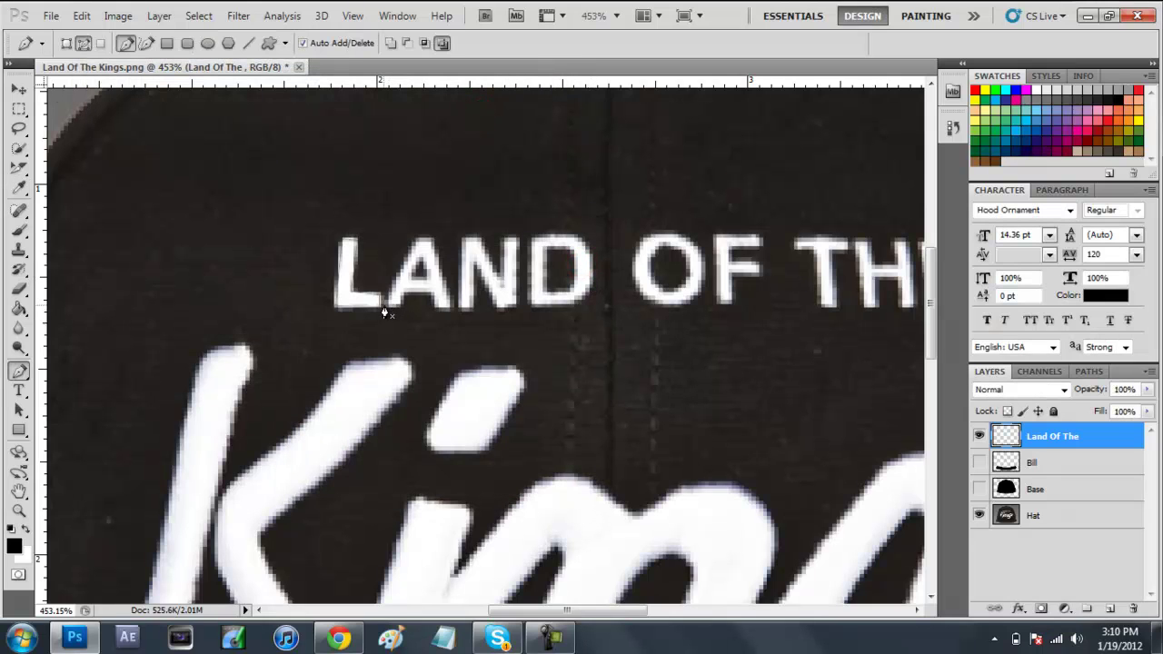
click(416, 241)
click(429, 243)
Close the A outline and fill it with white
click(444, 303)
click(404, 297)
click(400, 308)
right_click(398, 297)
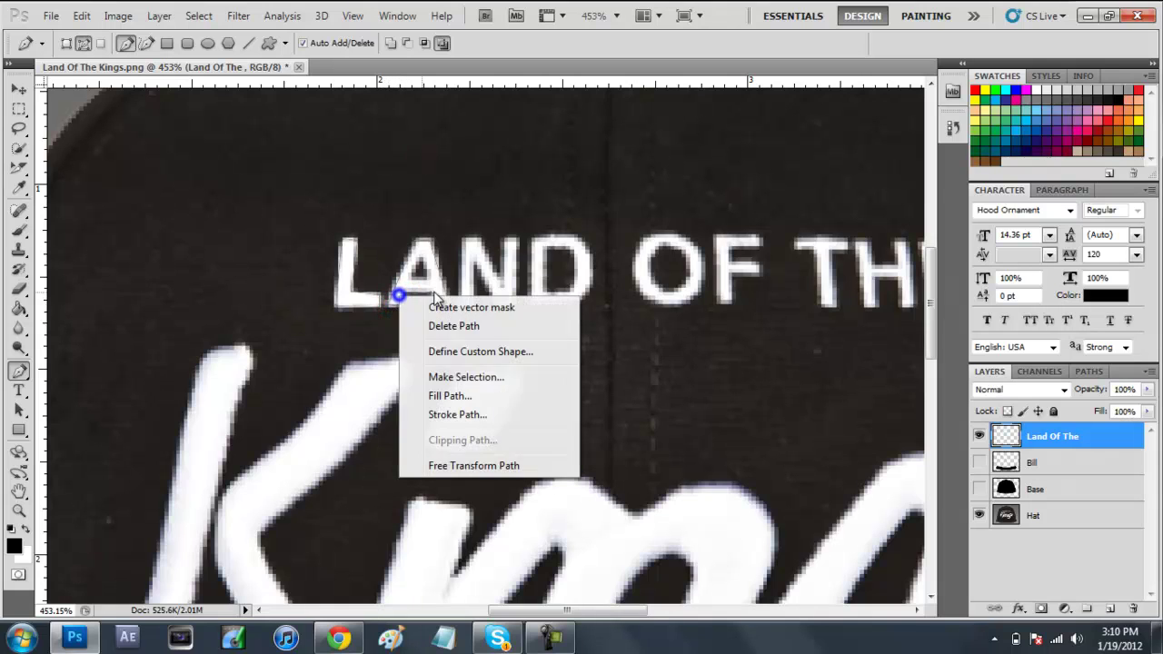
click(465, 397)
click(559, 262)
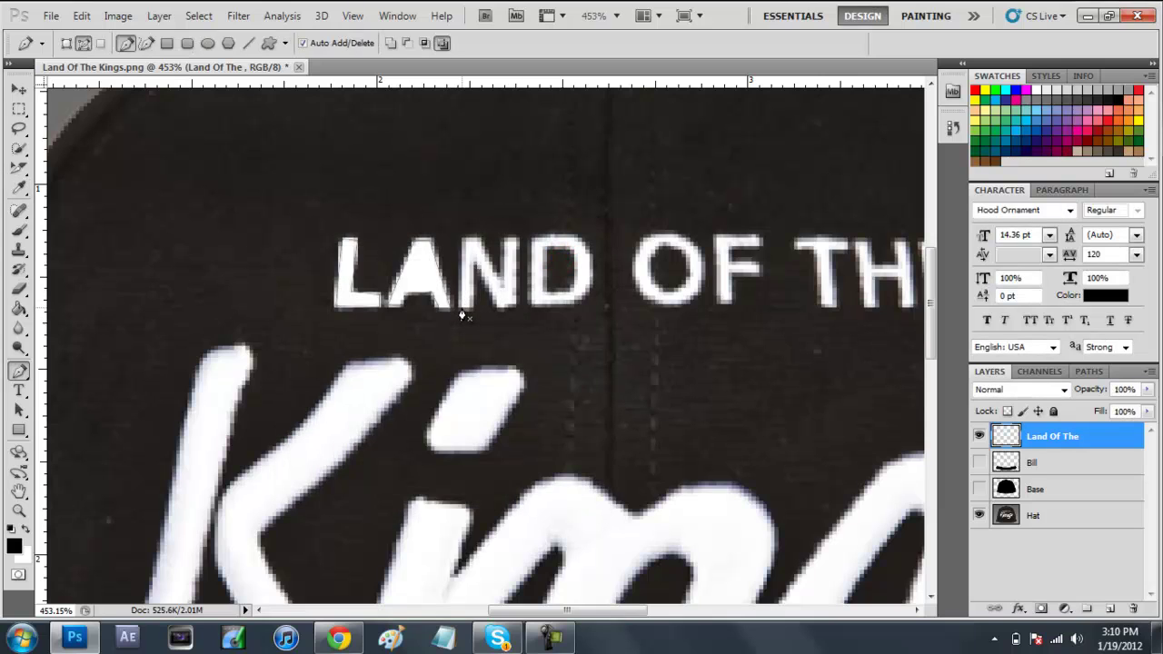
Trace a closed outline around the N of LAND and fill it white
click(461, 309)
click(500, 274)
click(506, 242)
click(518, 242)
click(499, 306)
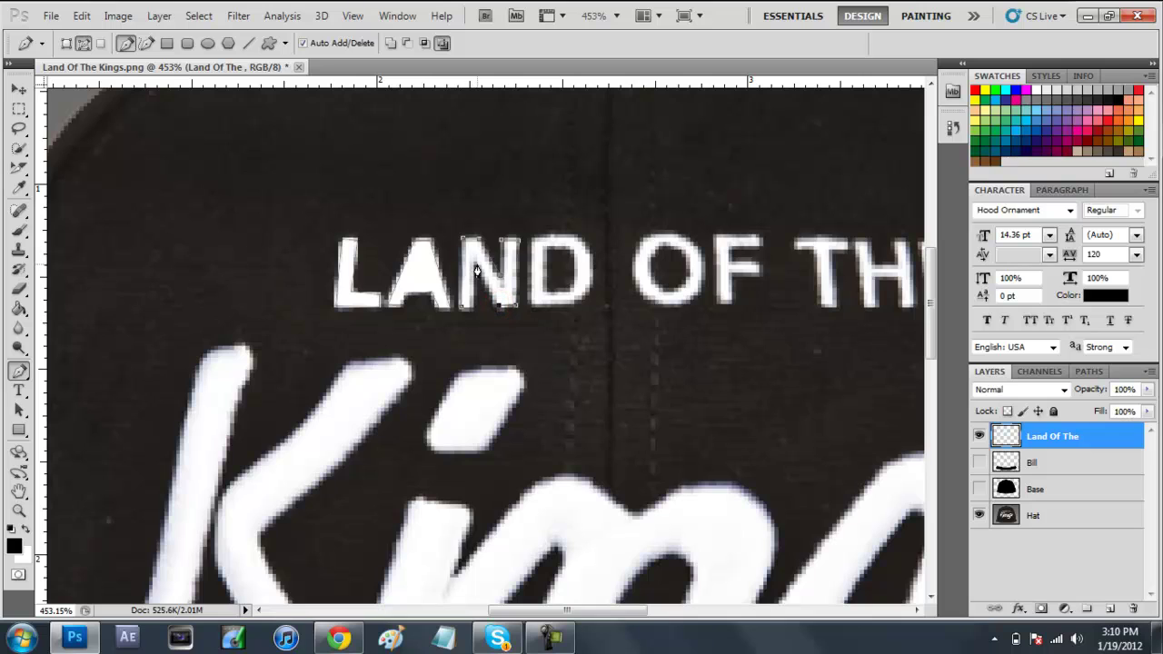
click(477, 266)
click(463, 308)
right_click(465, 292)
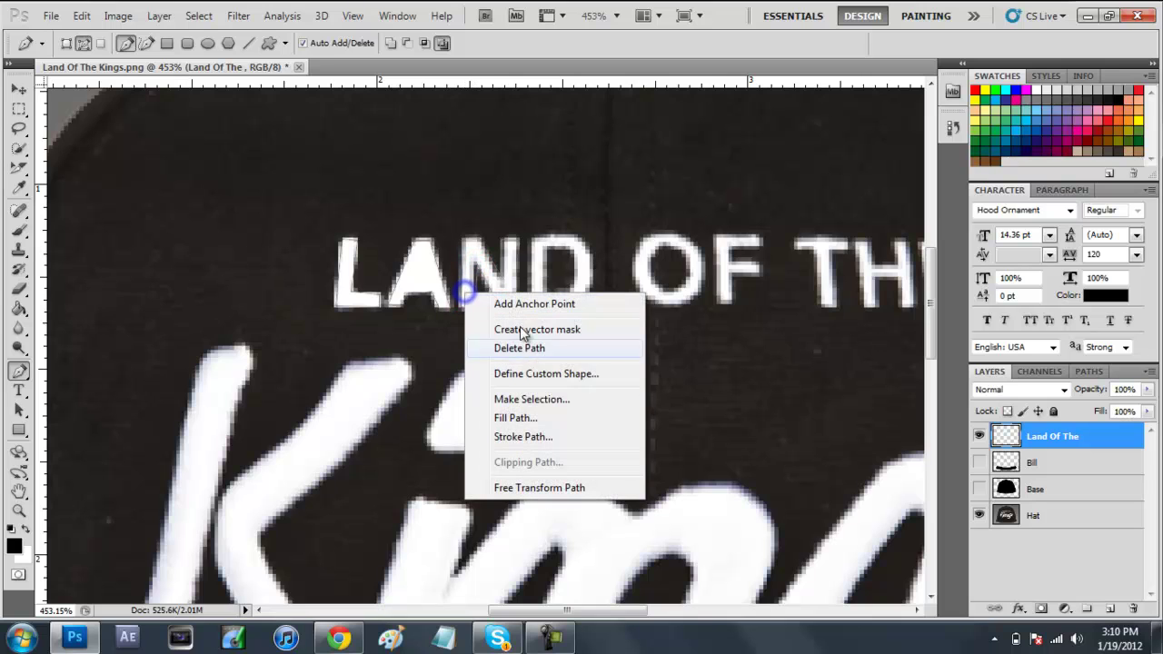
click(539, 418)
click(559, 262)
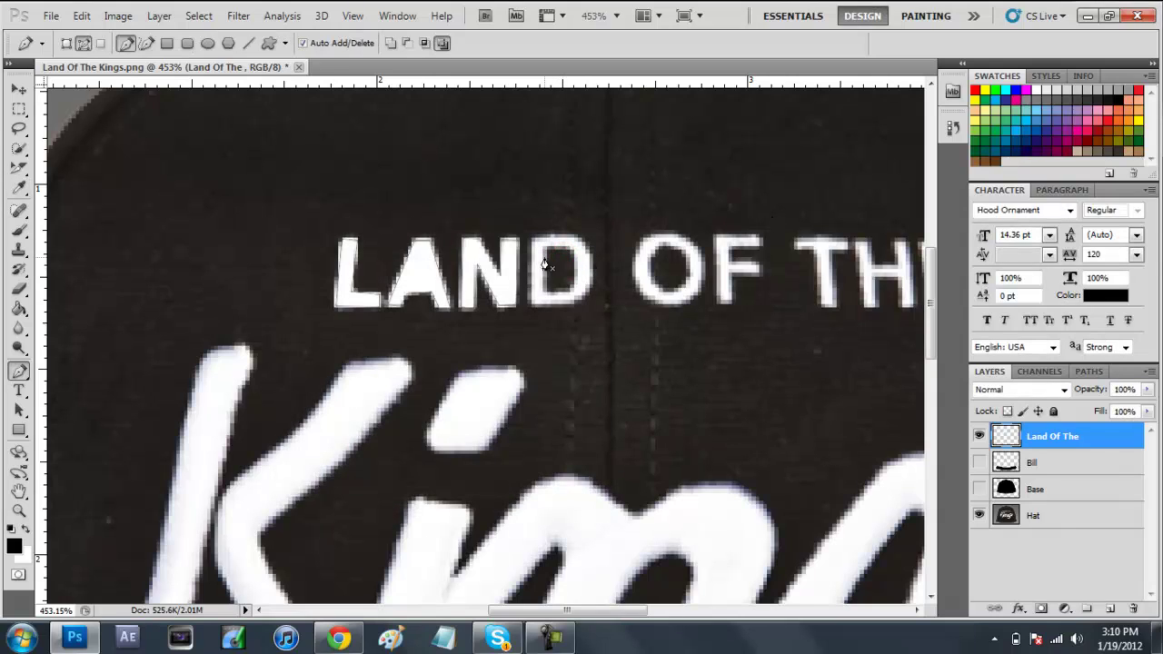
Trace the D with a curved right side and fill it white
click(531, 247)
click(532, 310)
click(531, 312)
click(571, 305)
drag(573, 240, 531, 195)
click(576, 240)
click(535, 244)
click(533, 244)
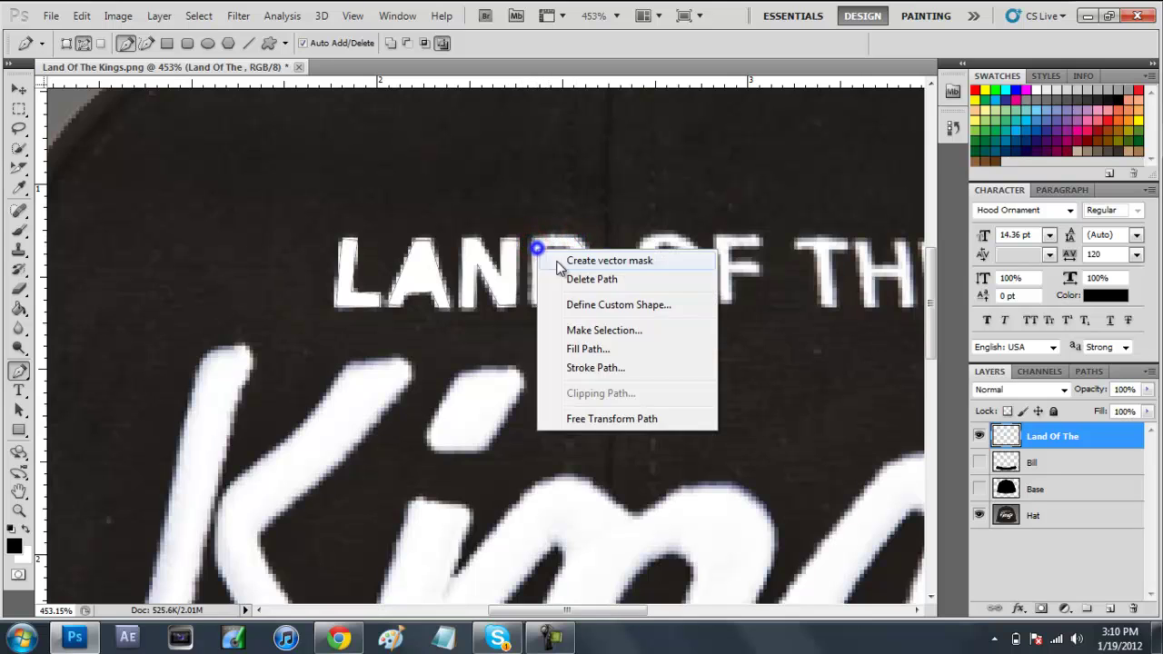
right_click(534, 246)
click(600, 350)
click(555, 264)
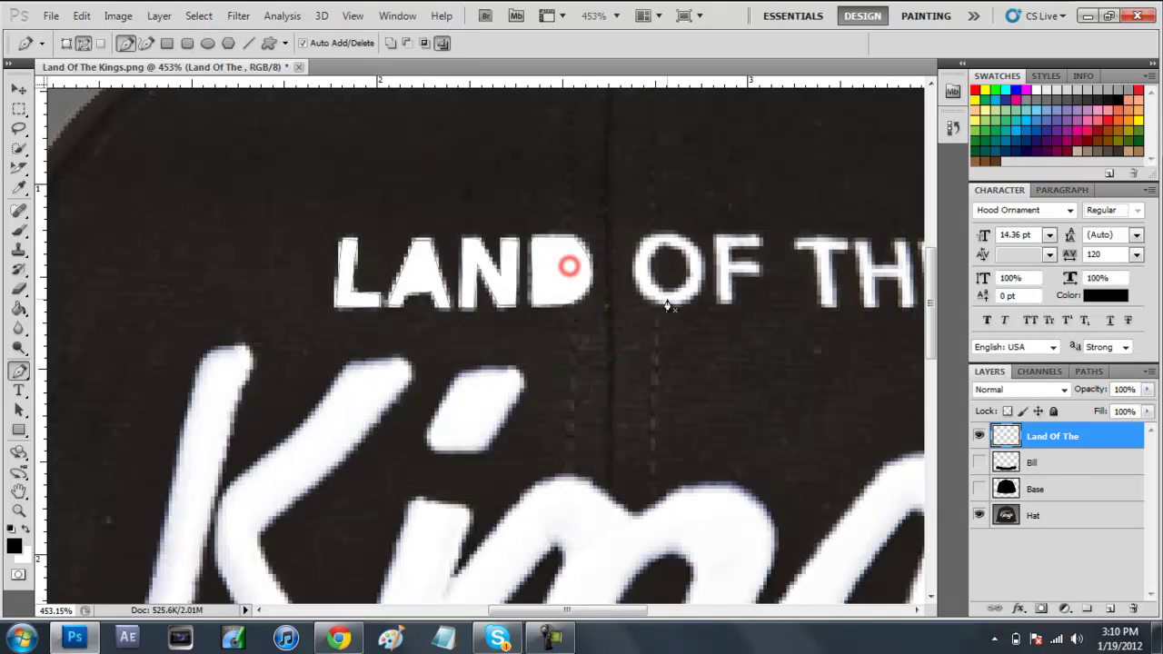
Start a curved path around the top and left side of the O
click(665, 235)
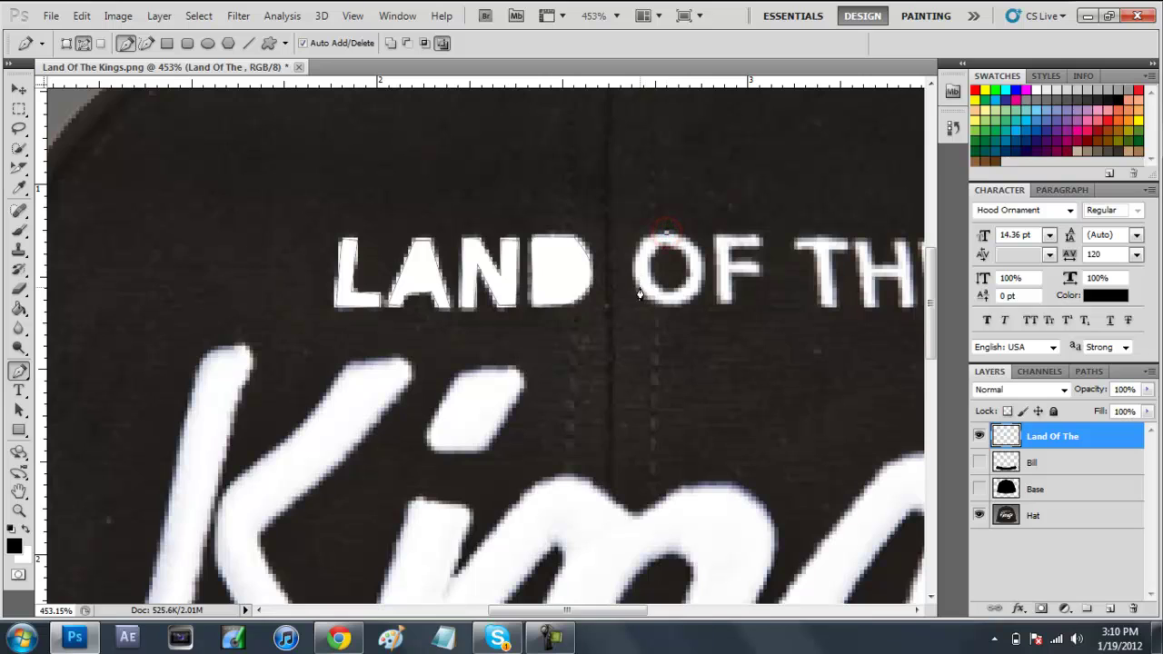
drag(634, 269, 689, 310)
alt+click(633, 270)
Finish curving the O outline and fill it with white
alt+click(668, 309)
click(704, 269)
drag(713, 259, 704, 248)
drag(669, 233, 650, 234)
key(ctrl+Return)
right_click(689, 282)
click(732, 373)
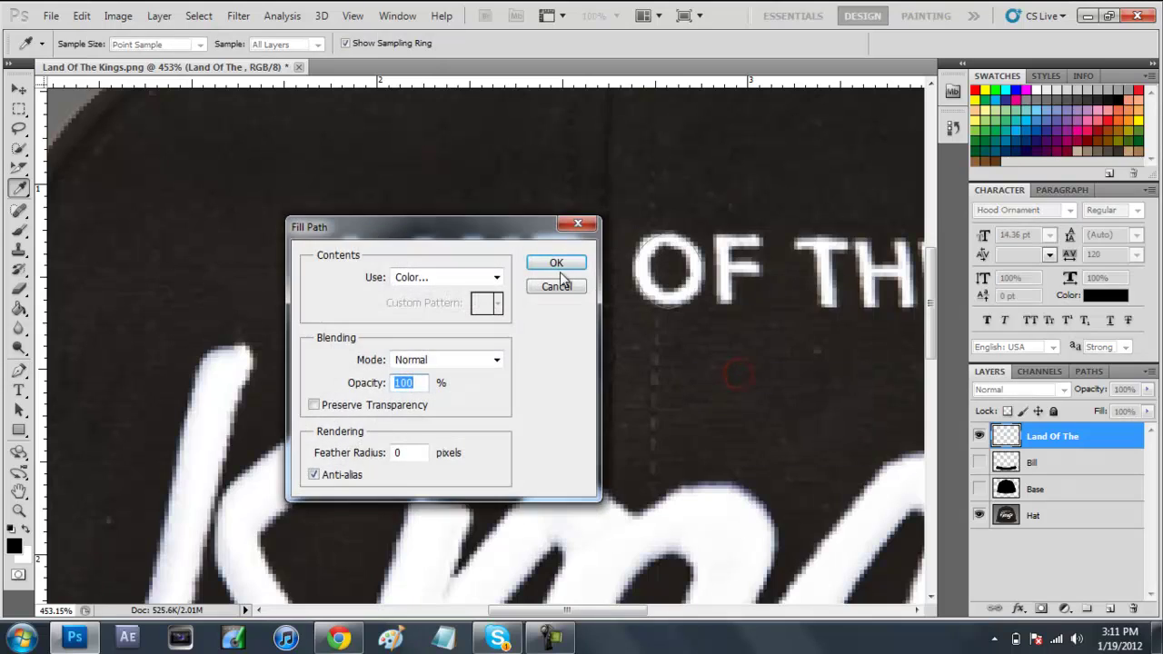
click(556, 265)
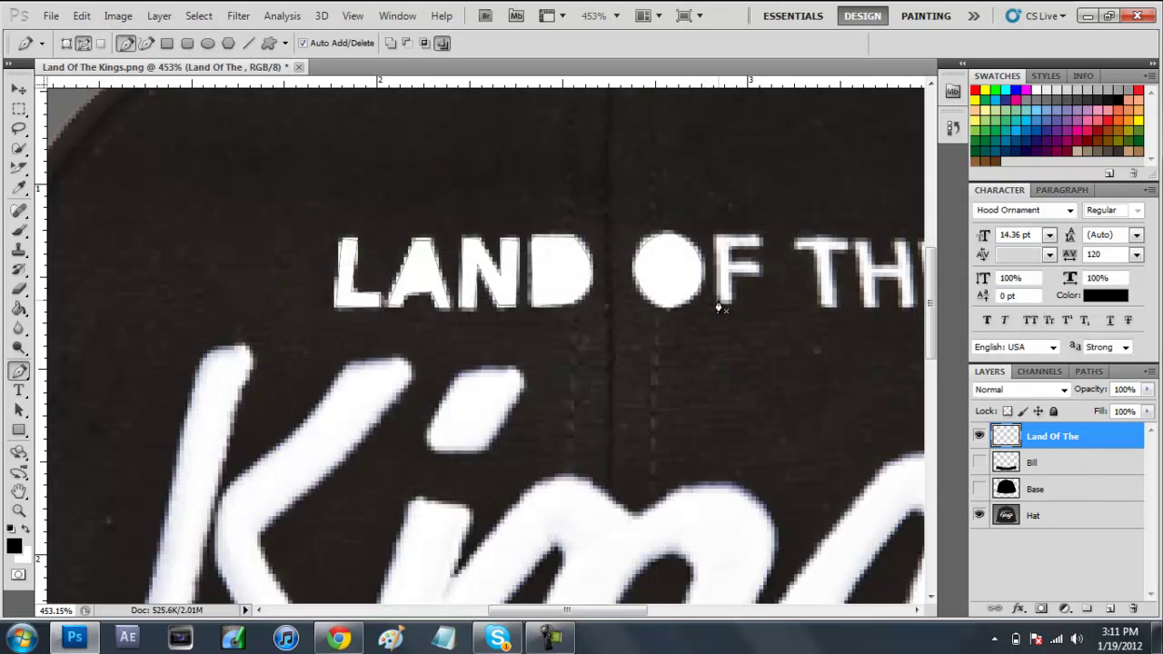
Trace the F's outline and fill the path with white
click(717, 239)
click(760, 239)
click(760, 252)
click(731, 253)
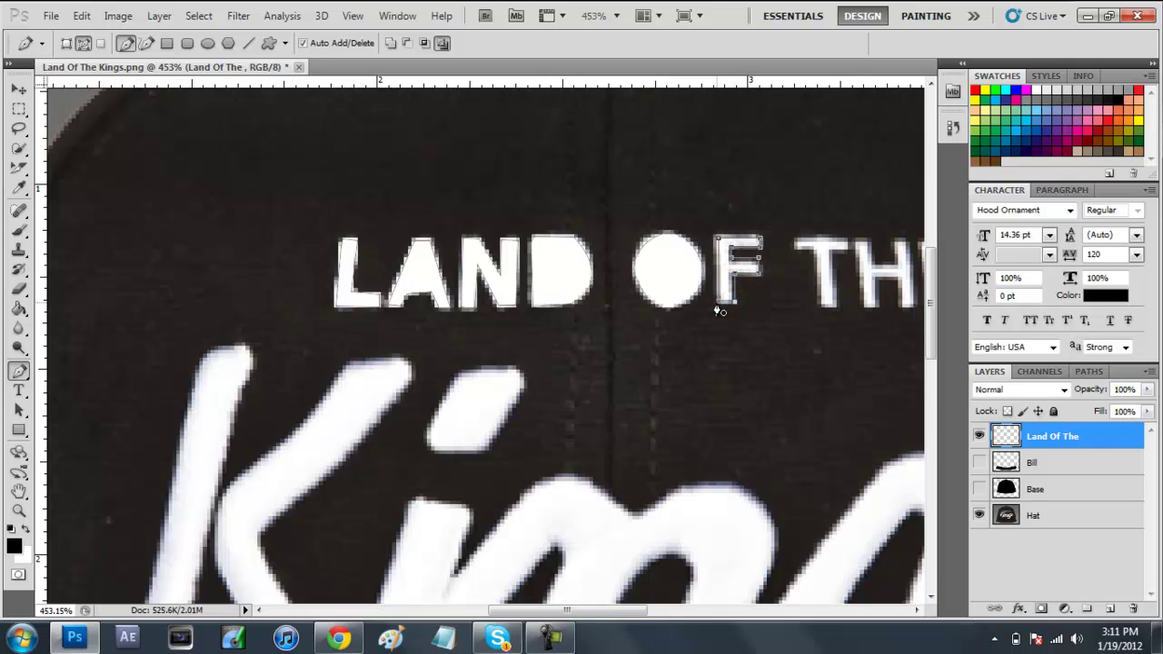
right_click(722, 278)
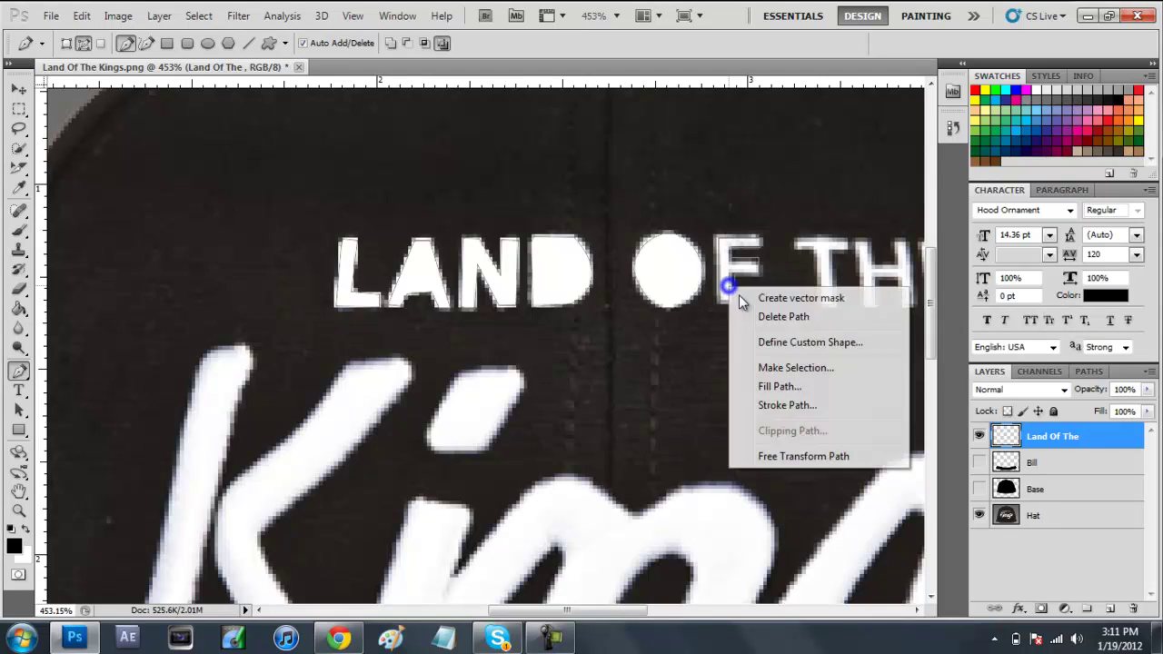
click(779, 387)
click(552, 263)
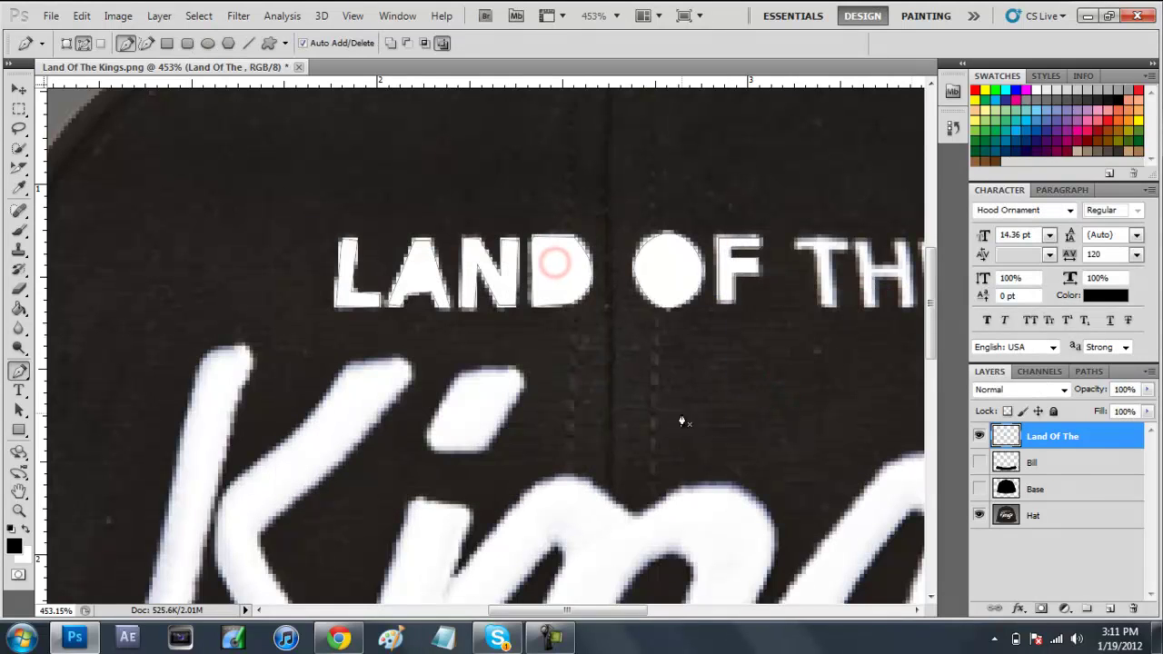
Trace the T of THE and fill it with white
drag(555, 615, 632, 615)
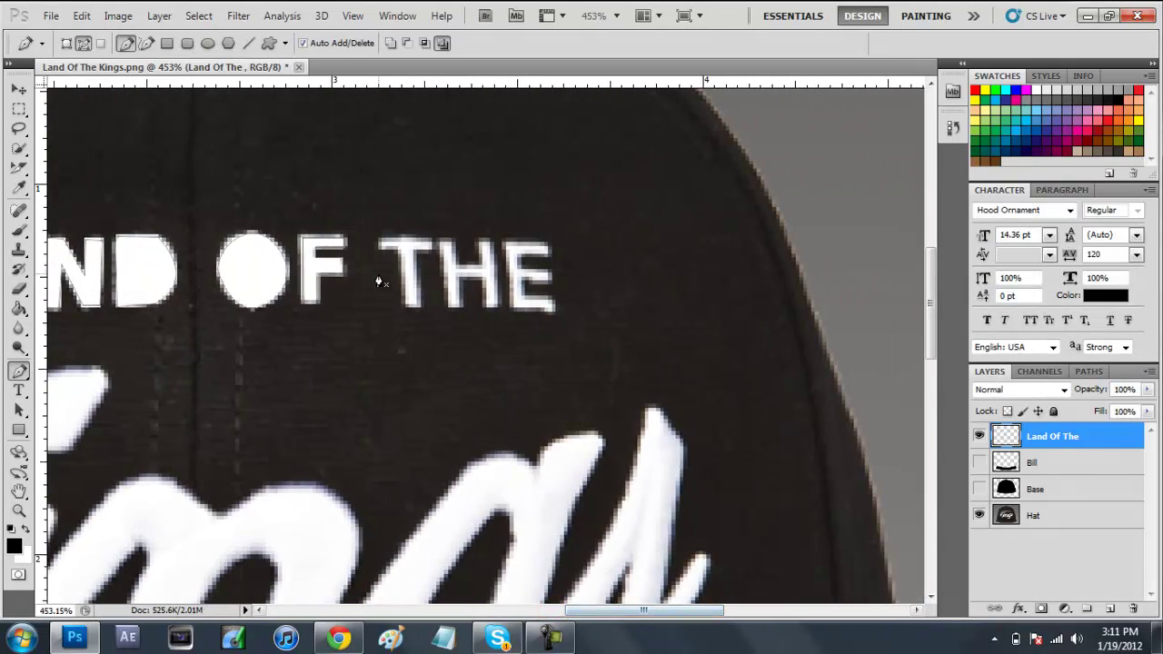
mouse_move(380, 241)
mouse_down()
mouse_move(379, 260)
mouse_move(385, 247)
mouse_move(399, 259)
mouse_up()
click(424, 305)
click(420, 255)
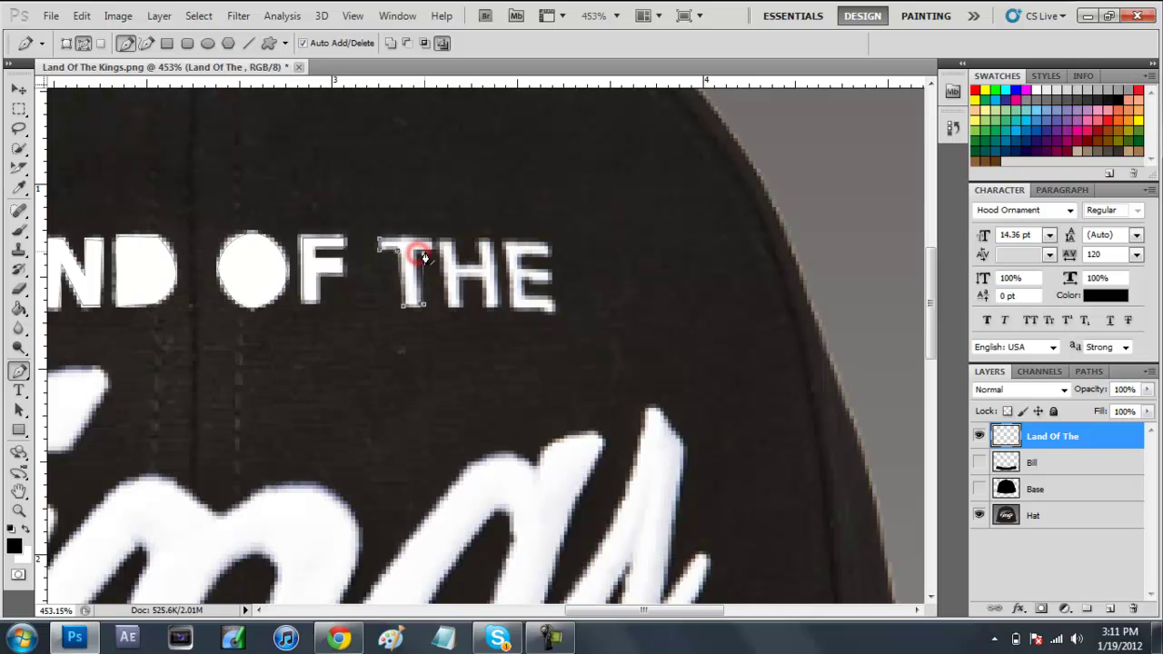
click(401, 306)
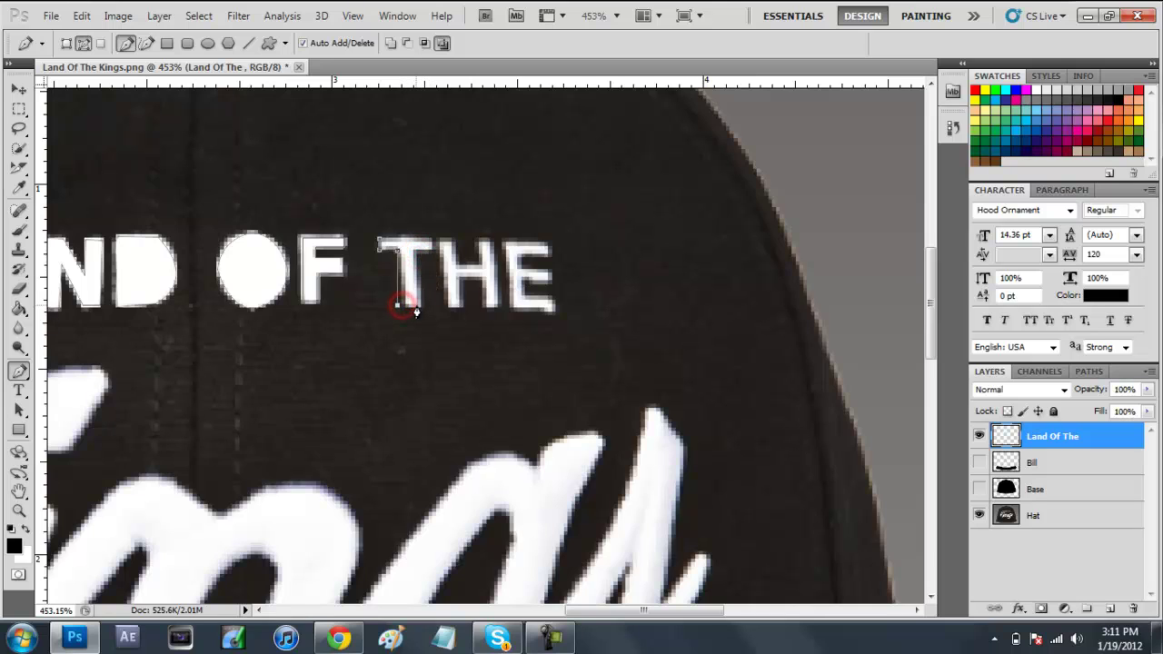
click(418, 253)
click(428, 250)
right_click(415, 247)
click(476, 347)
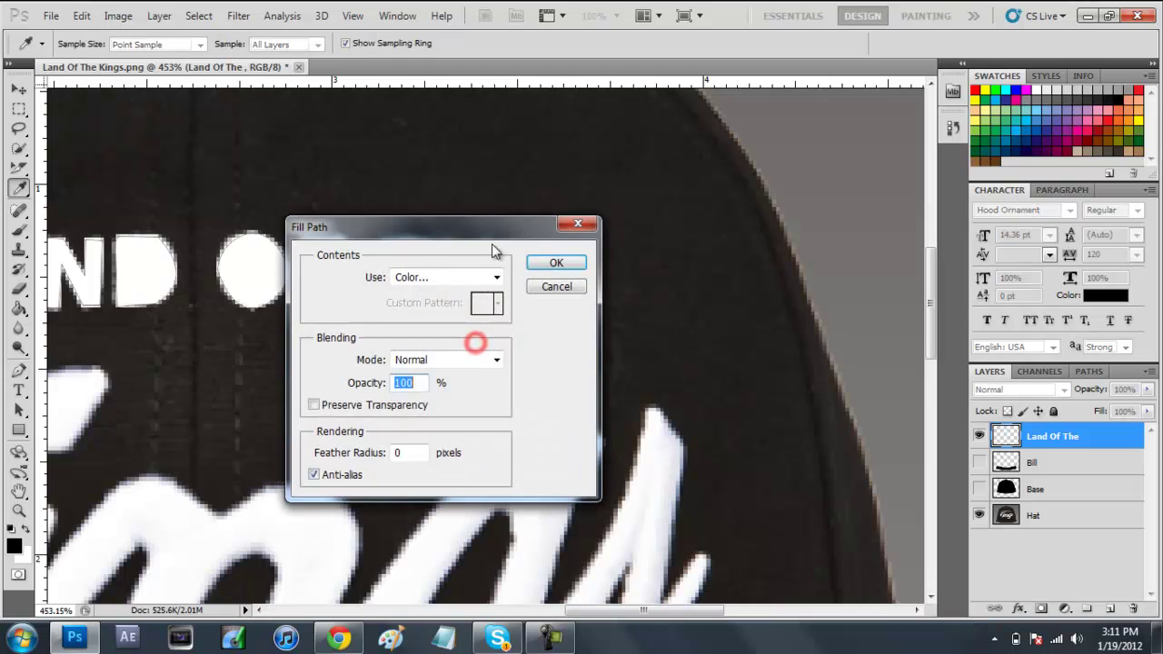
click(537, 263)
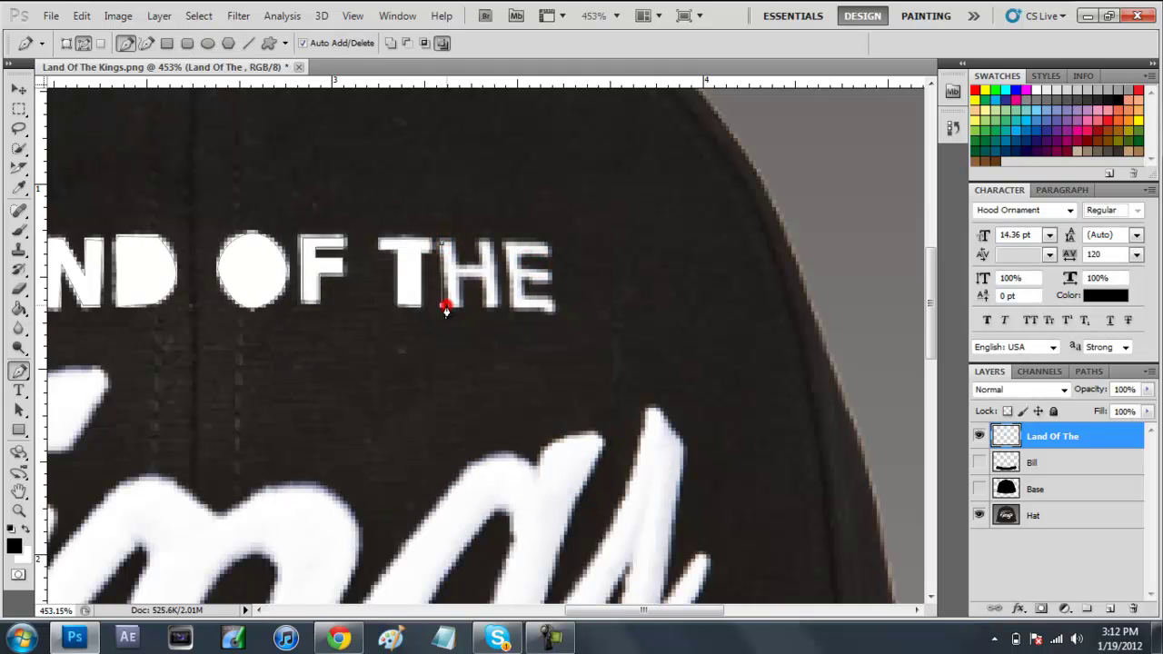
Outline the H and fill it with white
click(455, 283)
click(483, 304)
click(496, 303)
click(497, 244)
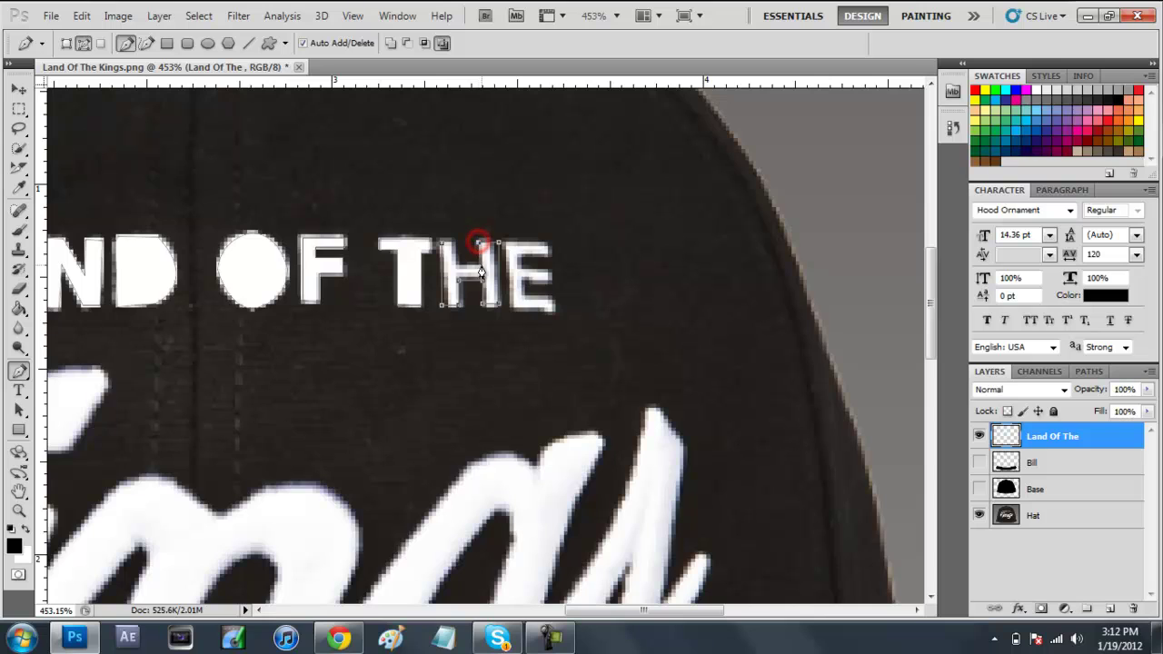
click(457, 262)
click(459, 240)
right_click(447, 260)
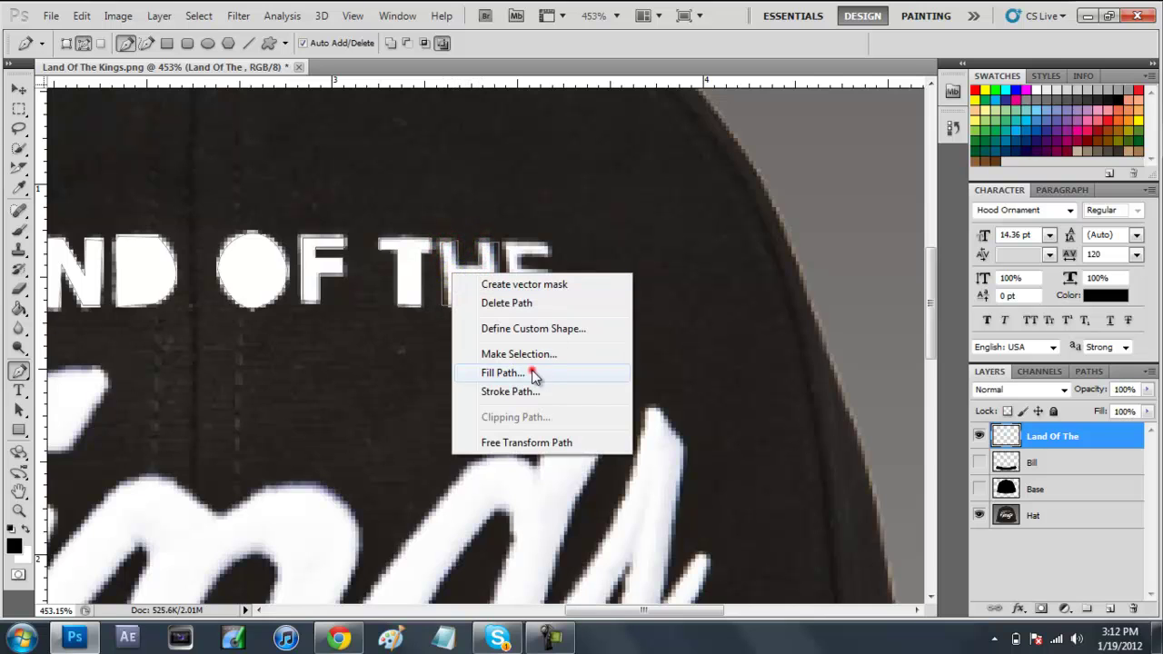
click(532, 370)
click(552, 265)
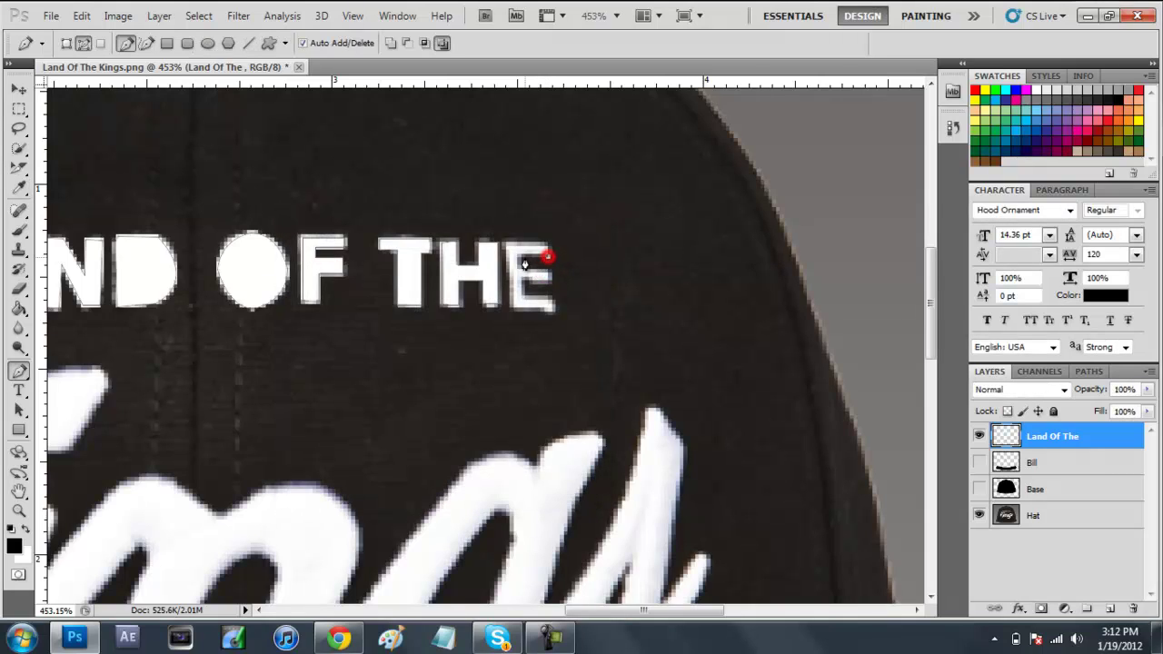
Trace the E including its two inner gaps and fill it with white
click(526, 257)
click(525, 271)
click(551, 271)
click(551, 285)
click(526, 285)
click(525, 298)
click(551, 298)
click(552, 309)
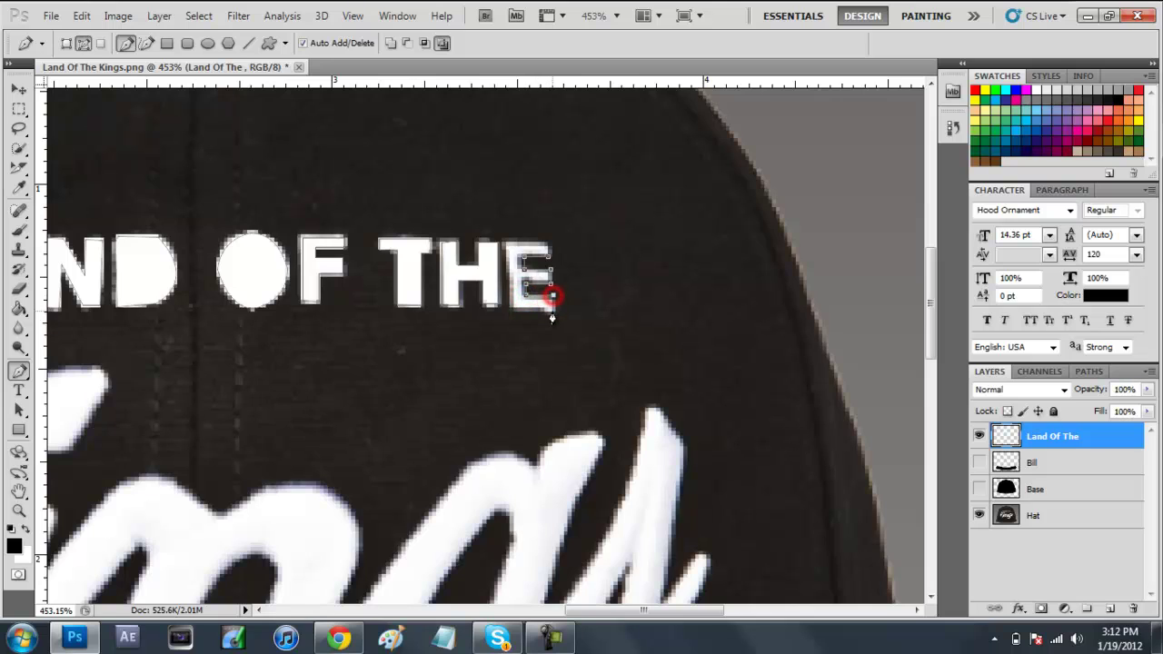
click(512, 242)
click(546, 245)
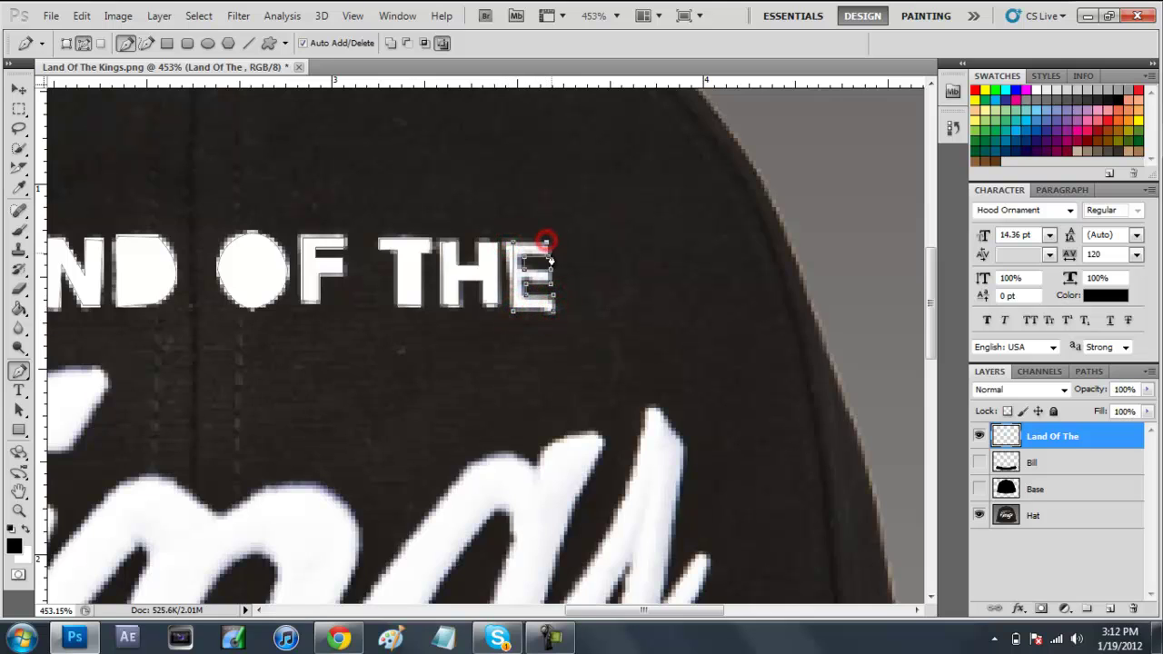
right_click(519, 282)
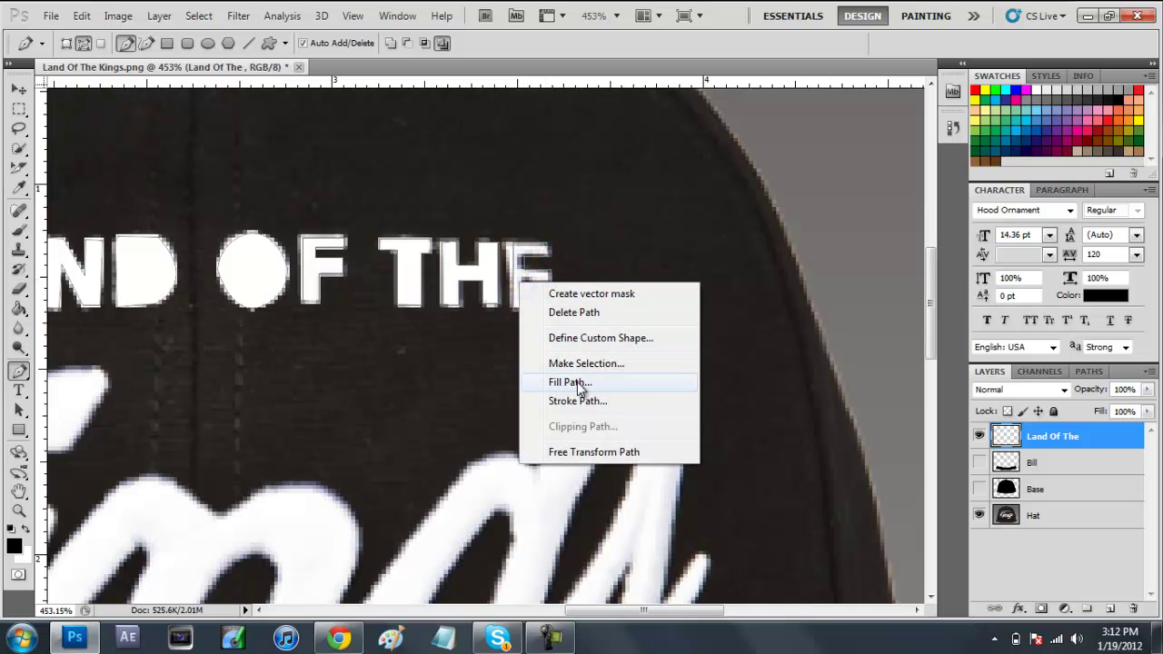
click(578, 382)
click(537, 261)
Delete the leftover lettering path
right_click(466, 299)
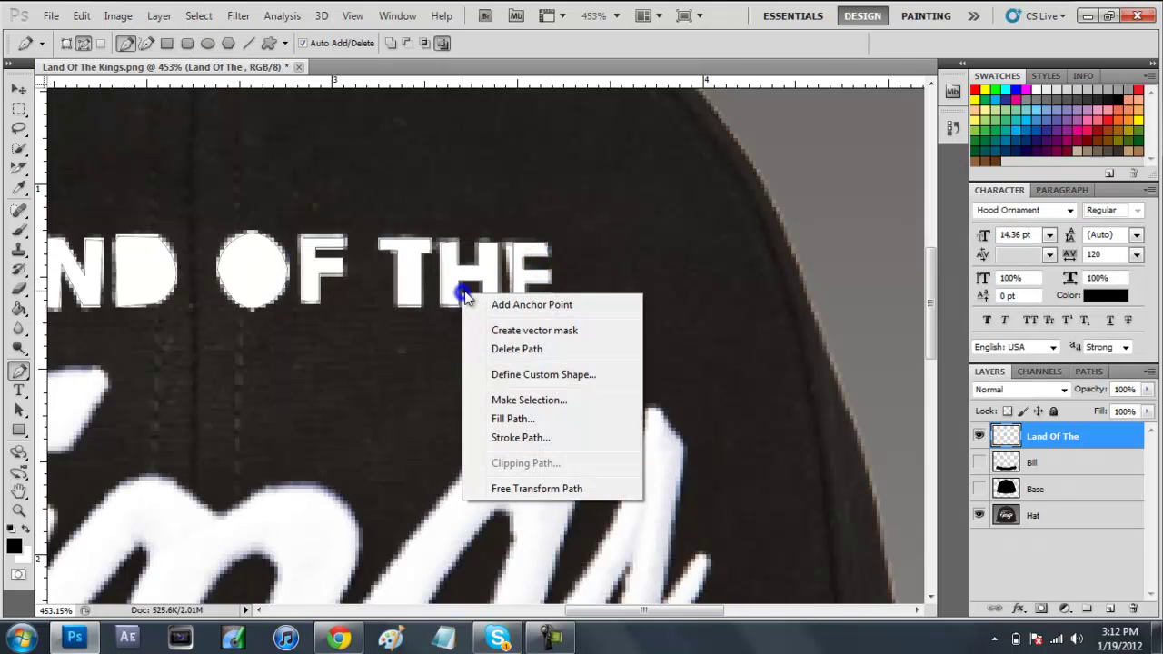
click(533, 354)
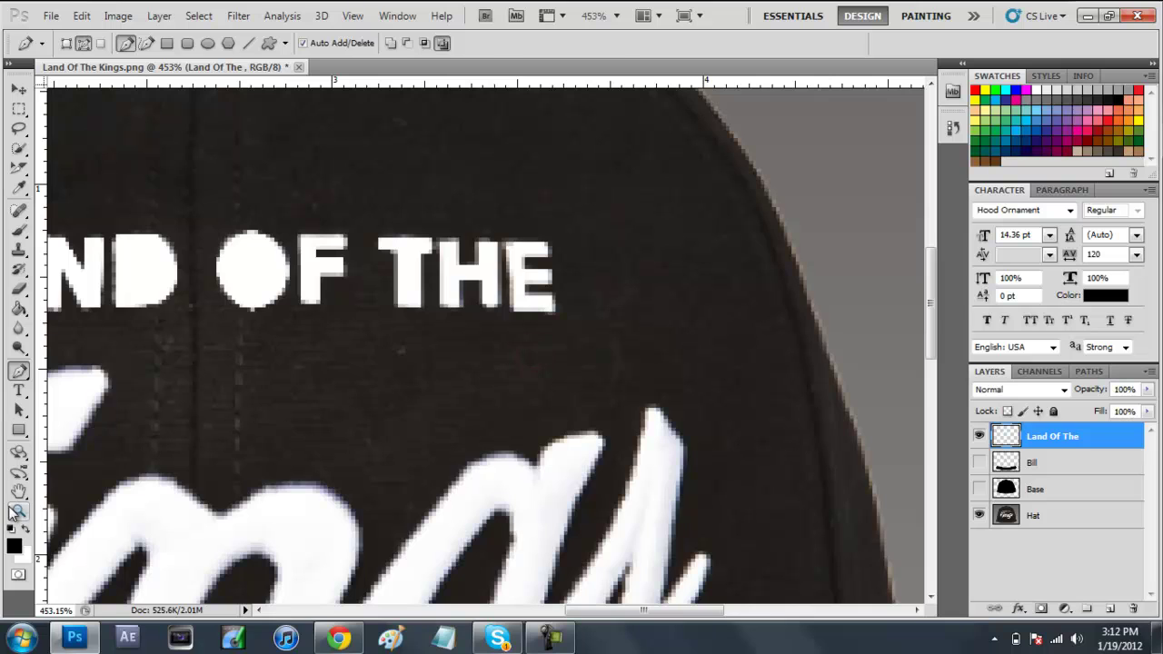
click(18, 510)
Fit the image on screen, make the Bill and Base layers visible, and hide the Hat photo
right_click(262, 393)
click(300, 403)
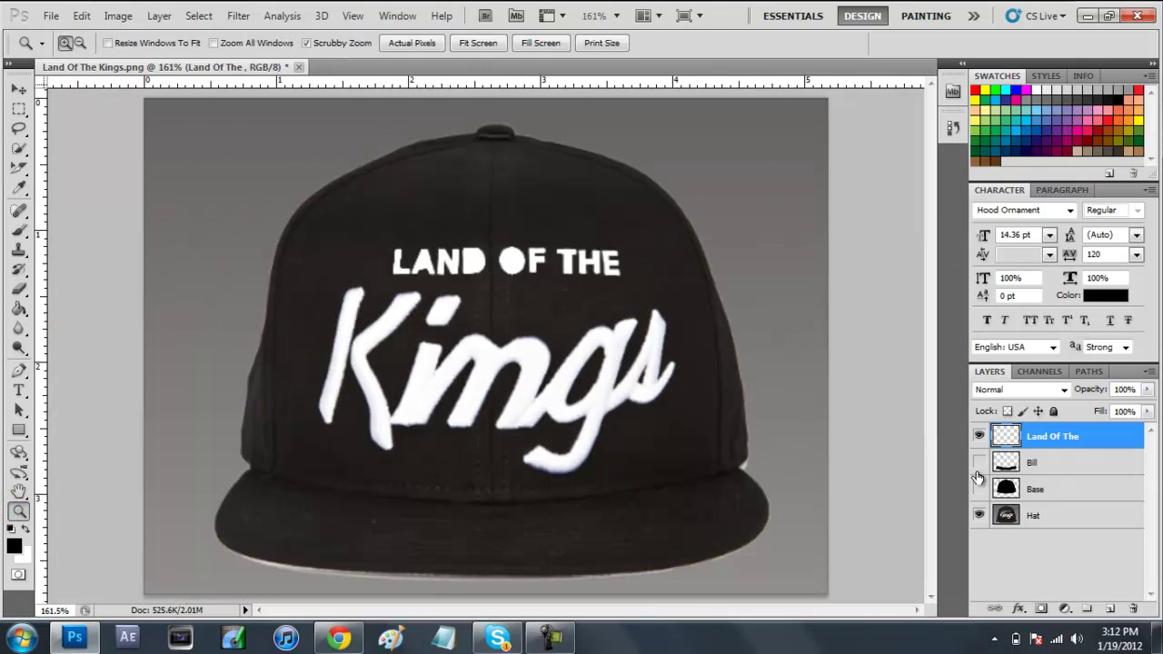
click(978, 462)
click(979, 489)
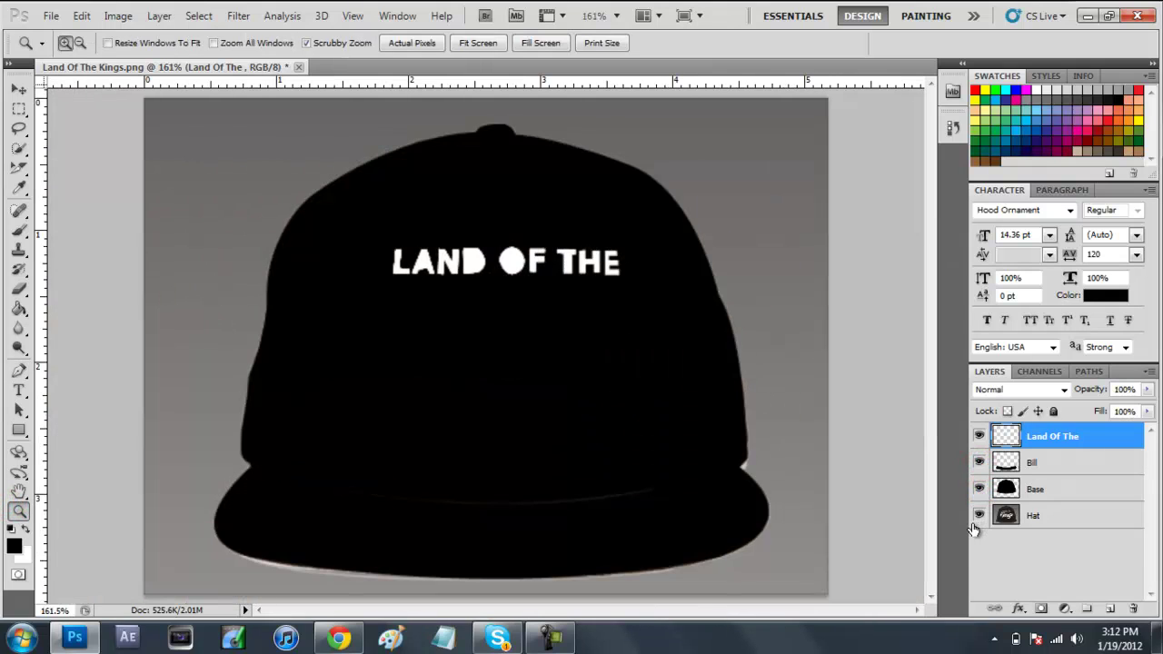
click(979, 515)
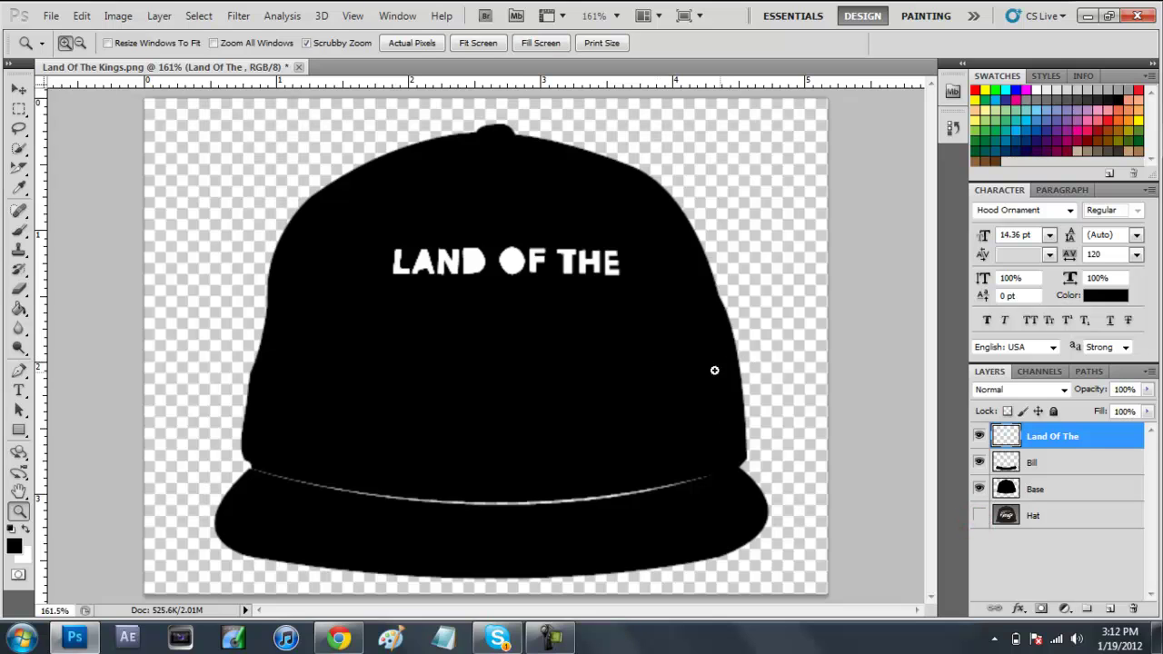
click(19, 89)
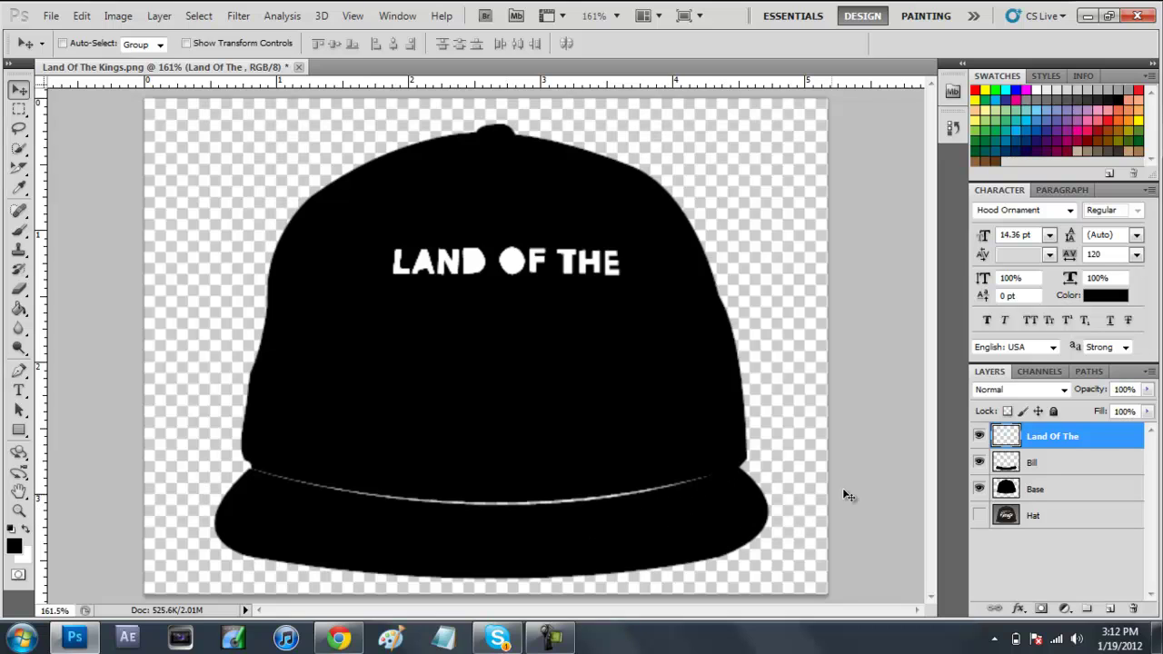
Apply a web-safe #666666 grey Color Overlay to the Bill layer through Blending Options
click(1052, 477)
right_click(1051, 472)
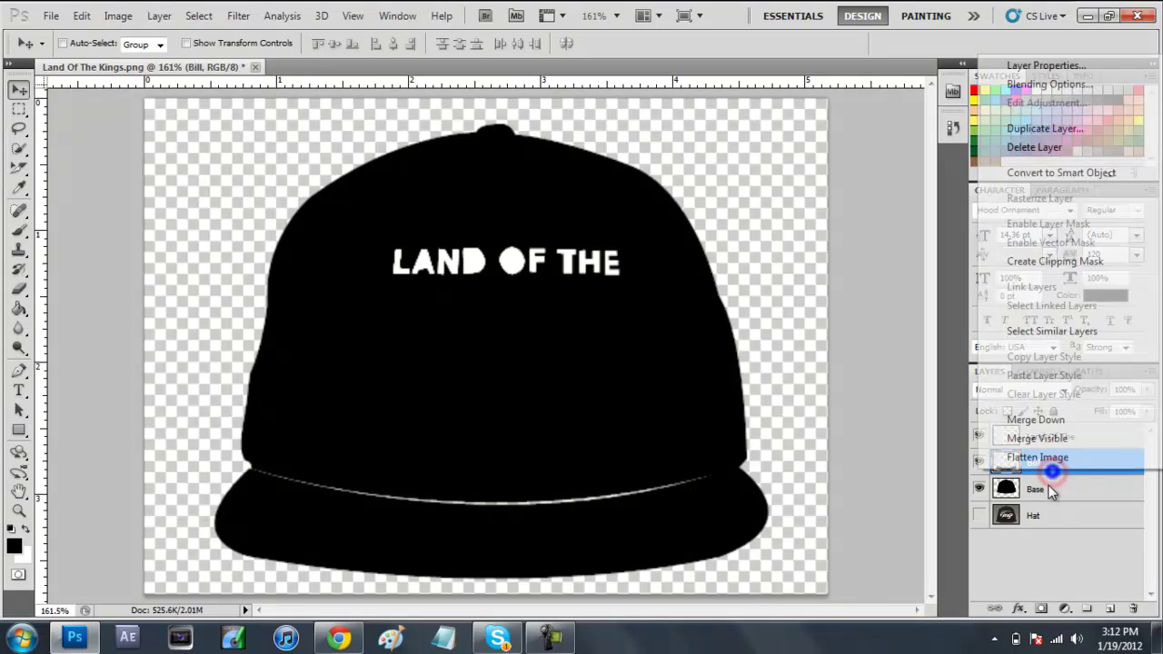
click(1036, 85)
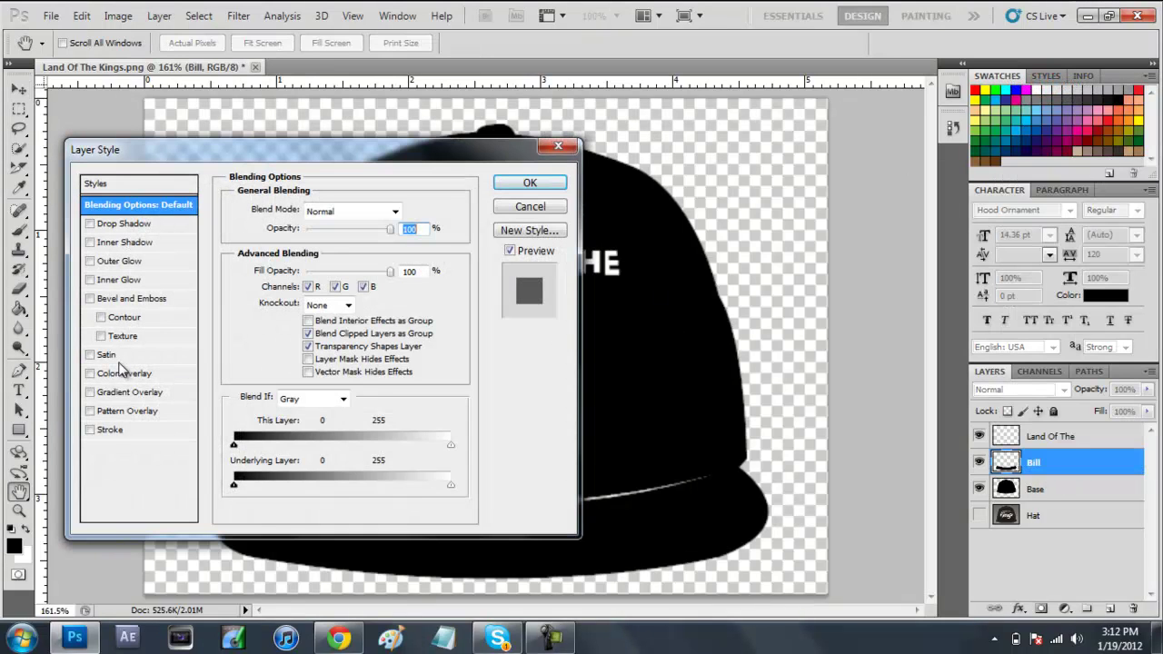
click(122, 375)
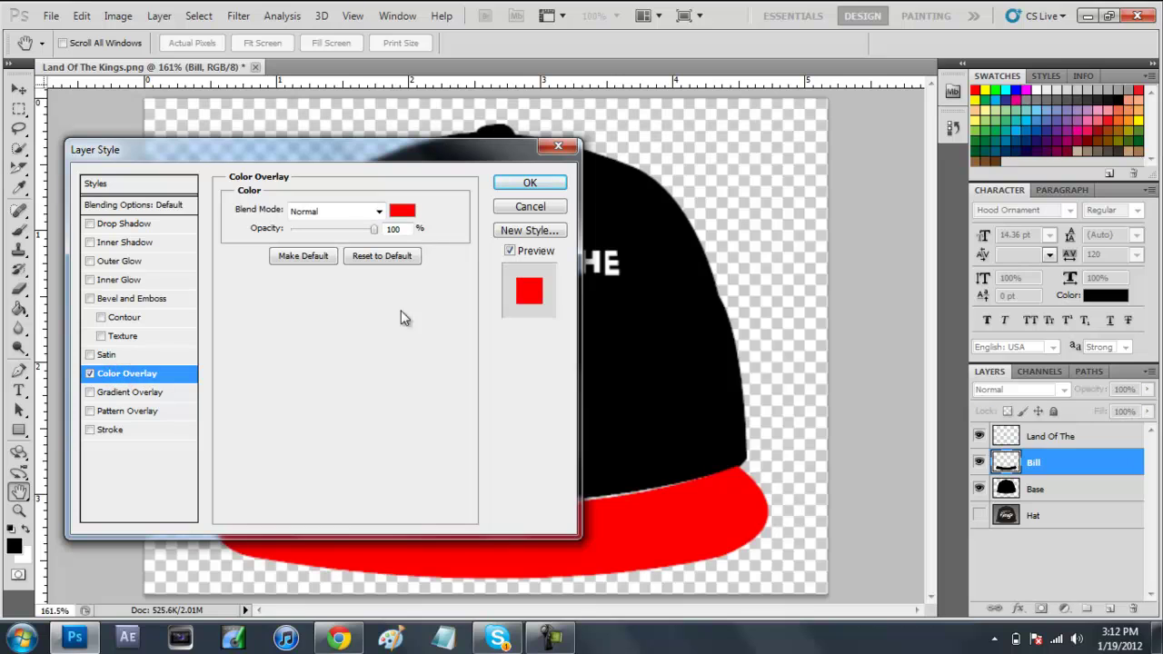
click(413, 215)
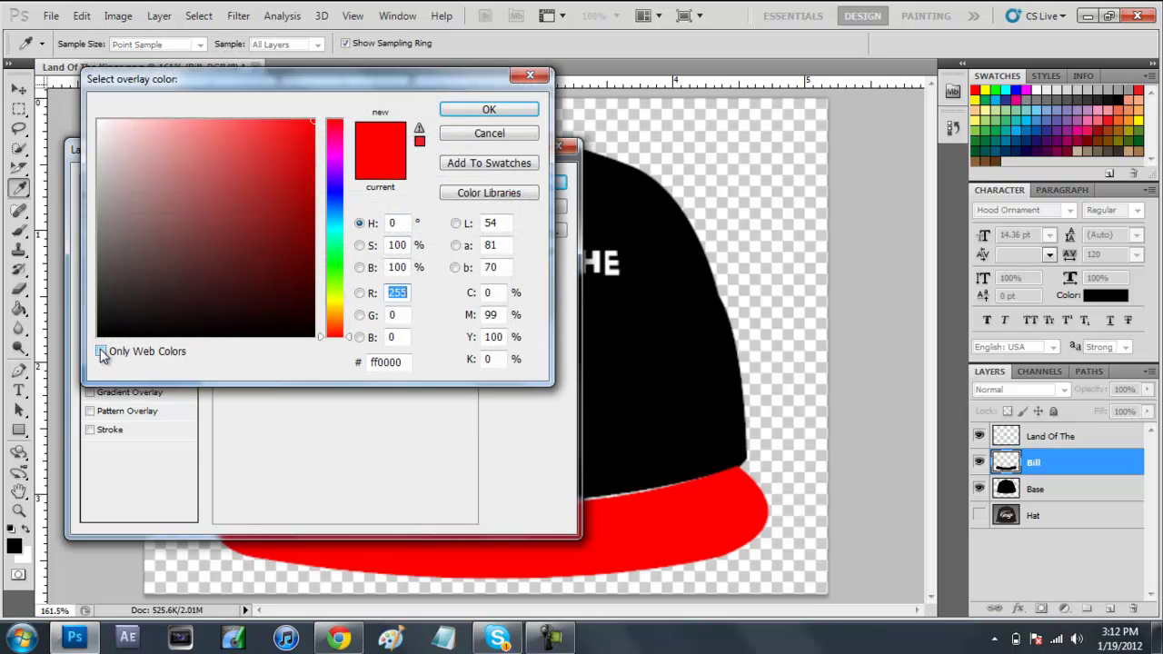
click(100, 351)
click(106, 209)
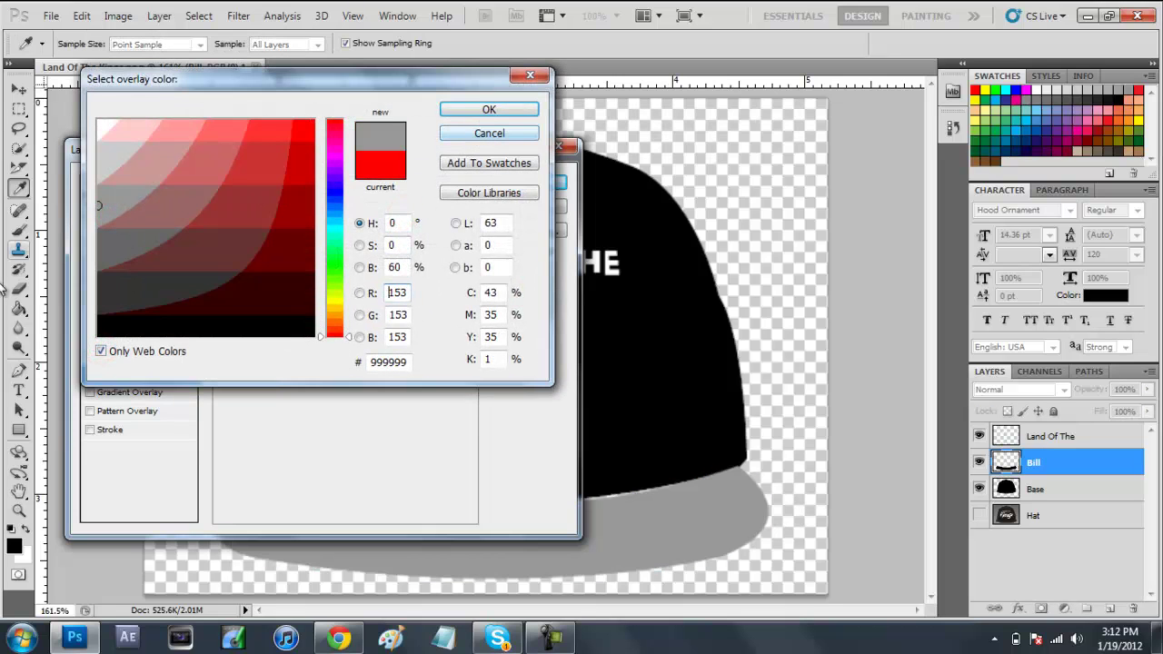
click(113, 244)
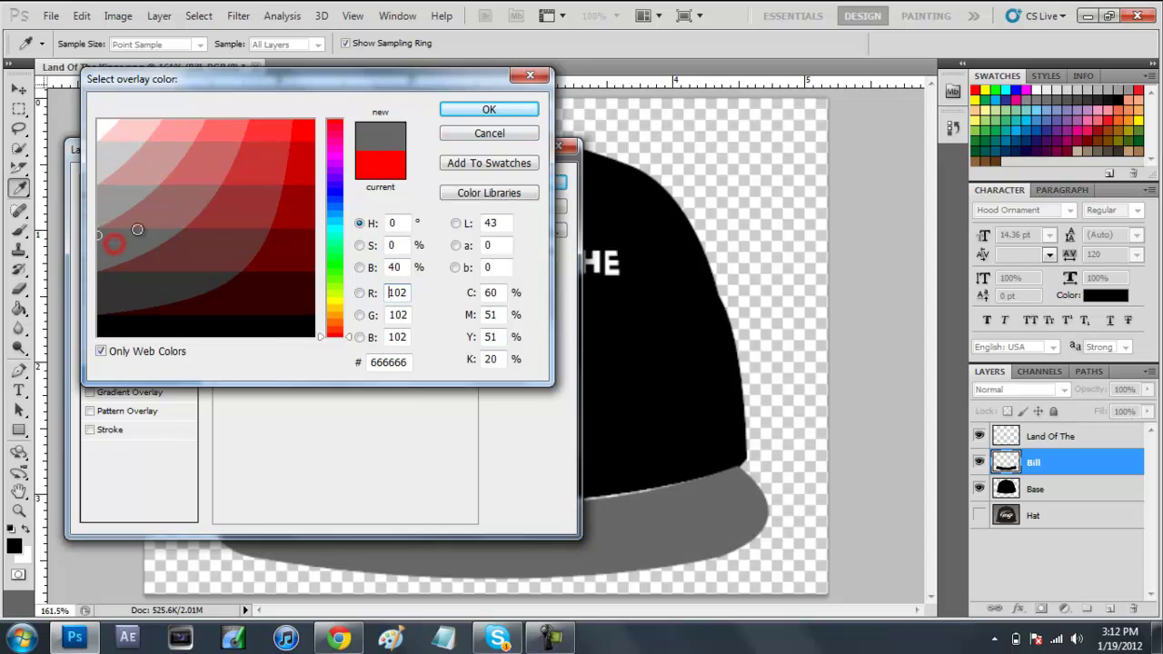
click(506, 110)
click(530, 182)
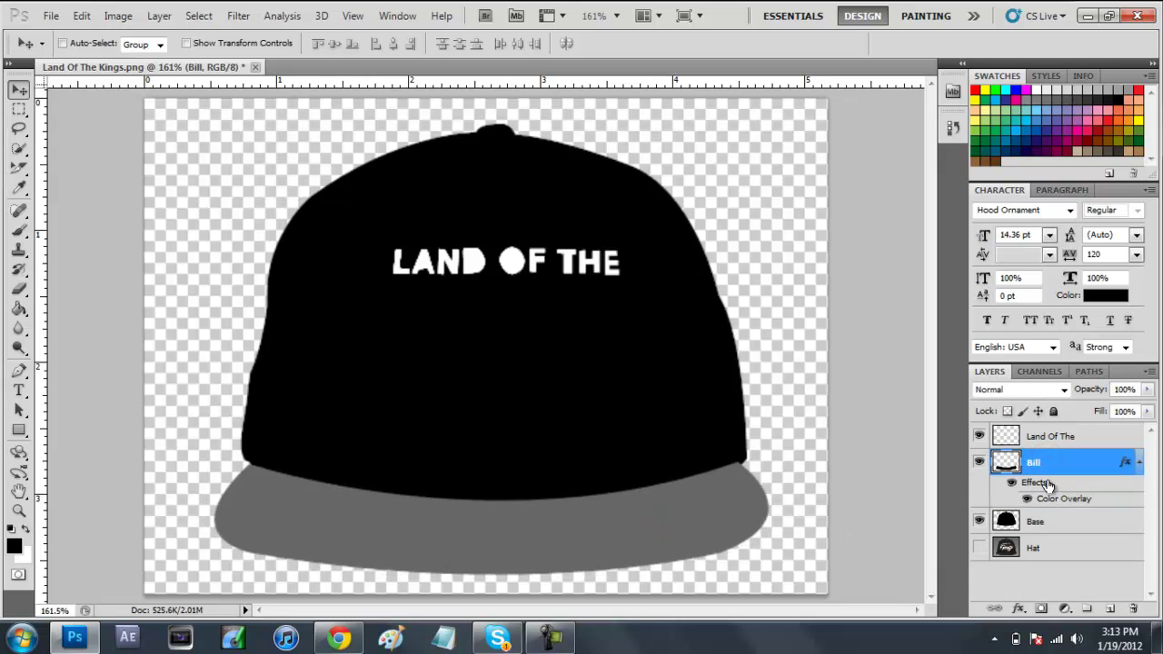
Drag the Bill layer below Base in the Layers panel and fit the image on screen
drag(1045, 478, 1045, 559)
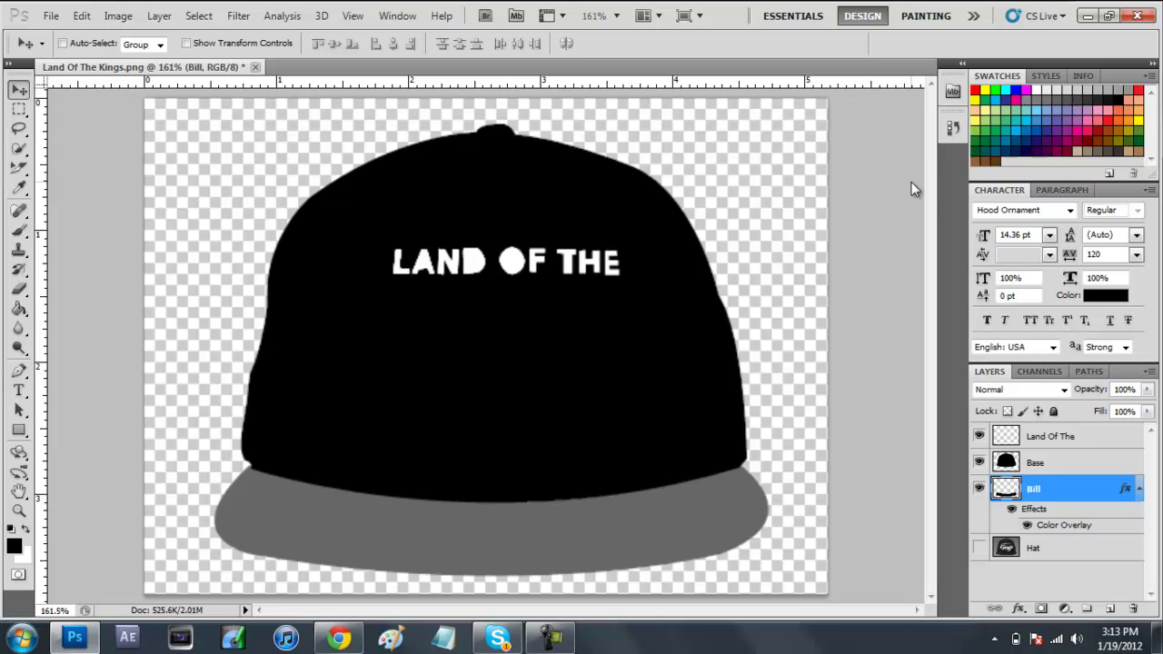
click(19, 509)
right_click(467, 207)
click(488, 218)
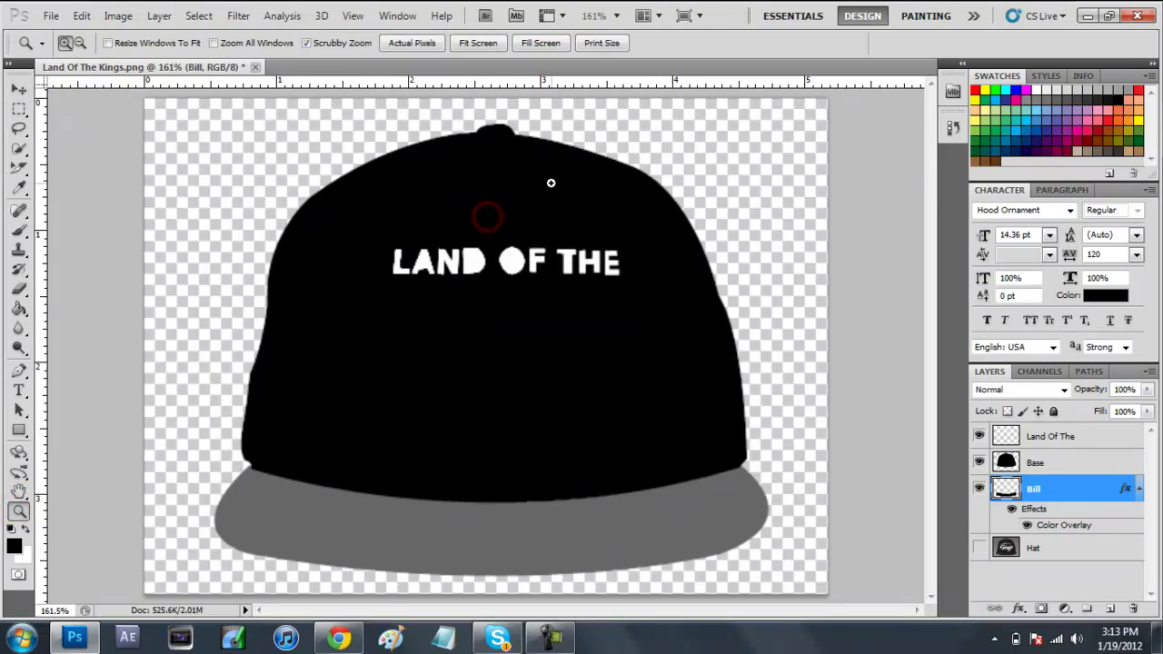